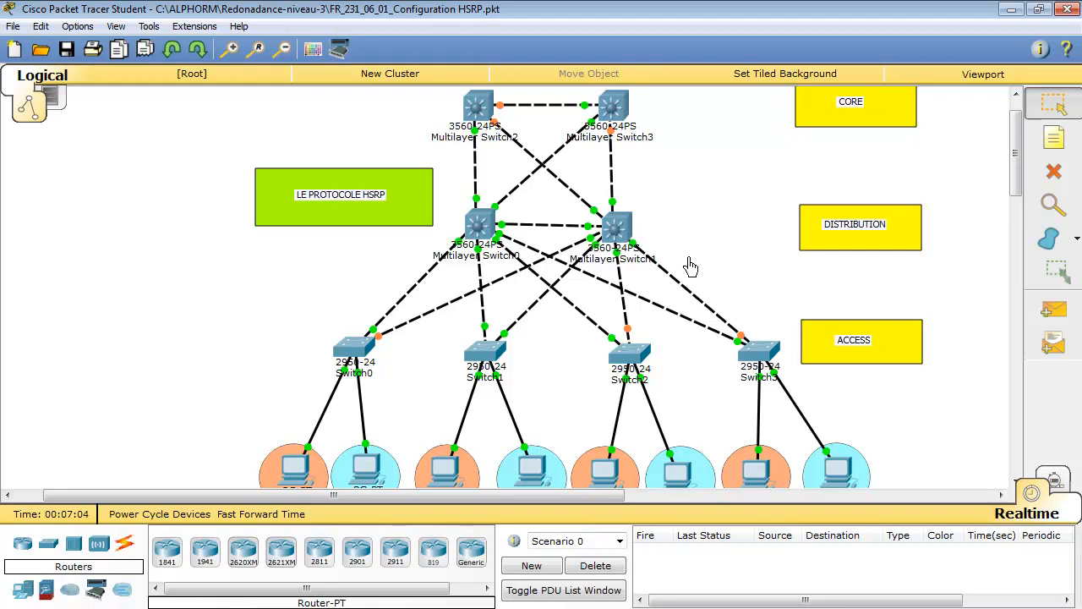
Open the command-line interface of Multilayer Switch0 and reach the DSW1 privileged prompt
click(479, 231)
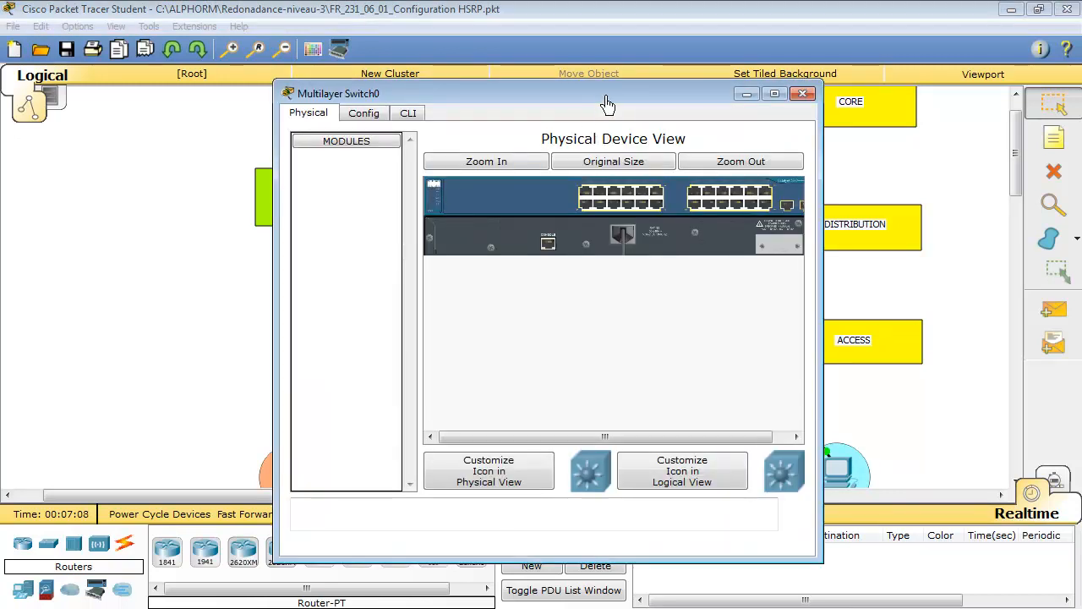
drag(603, 108, 885, 44)
click(704, 52)
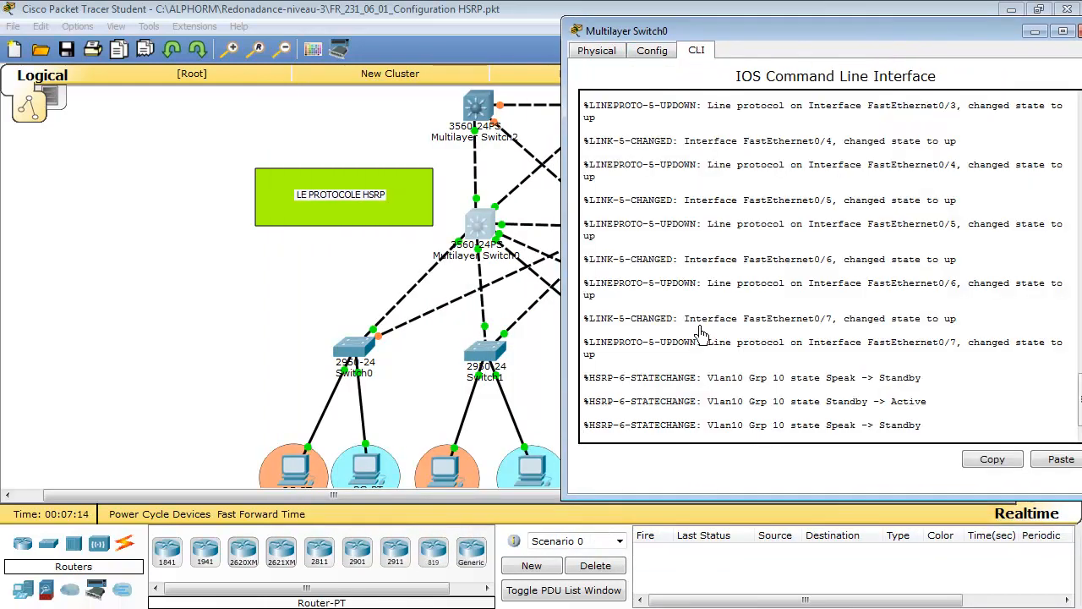
key(Return)
key(Return)
key(Return)
key(Return)
key(Return)
key(Return)
key(Return)
key(Return)
key(Return)
key(Return)
key(Return)
key(Return)
key(Return)
key(Return)
key(Return)
key(Return)
key(Return)
key(Return)
key(Return)
key(Return)
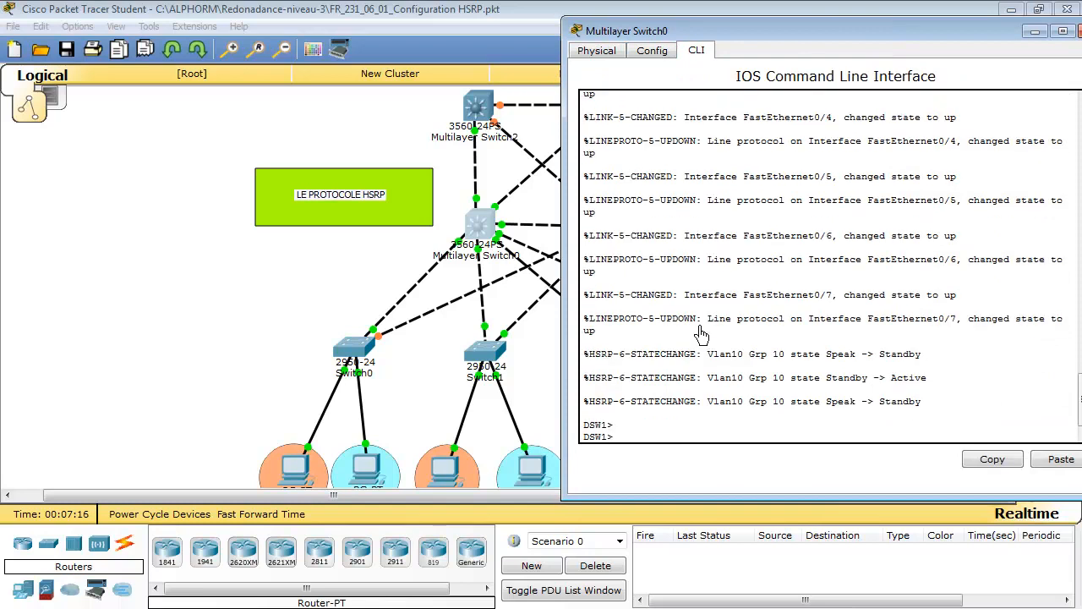
key(Return)
key(Return)
key(Return)
key(Return)
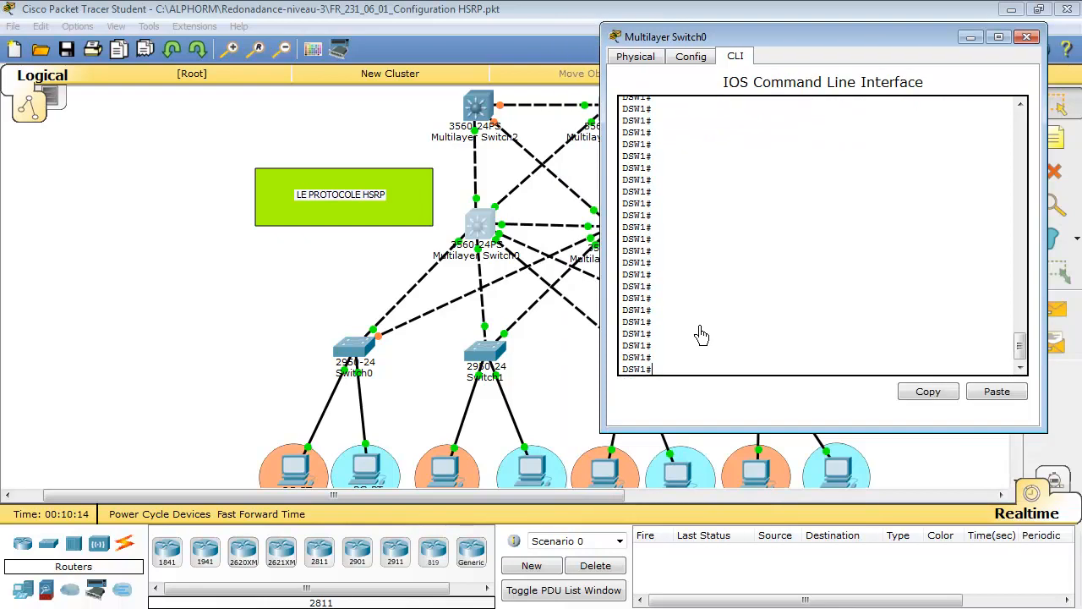
List the VLANs on DSW1, check the entries for VLANs 10 and 20, and quit the listing
text(sh)
key(Tab)
text(sp)
key(Tab)
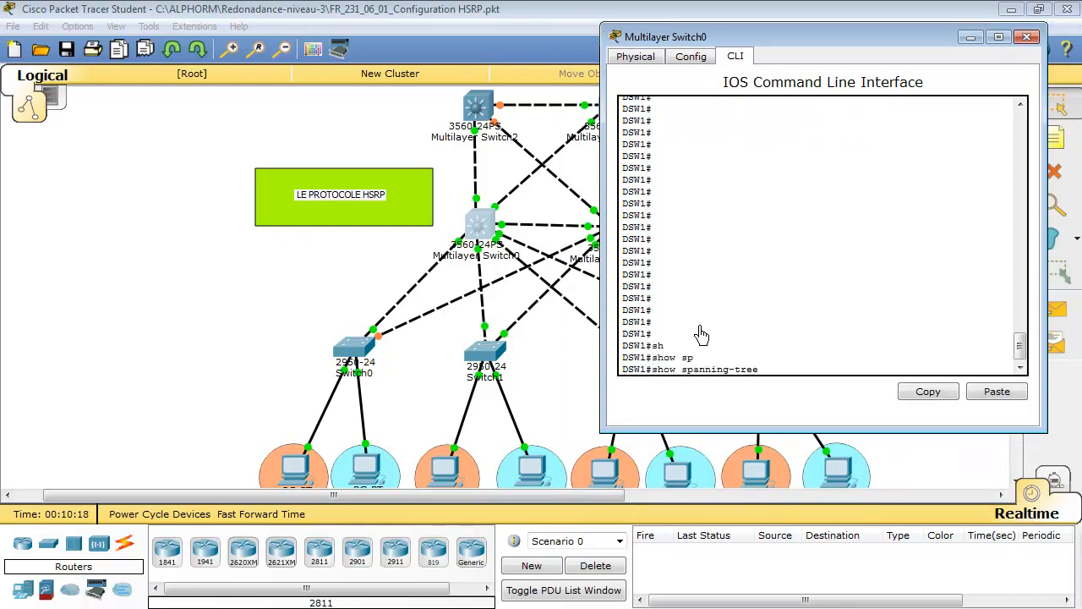
text(vl)
key(Tab)
key(Tab)
key(Return)
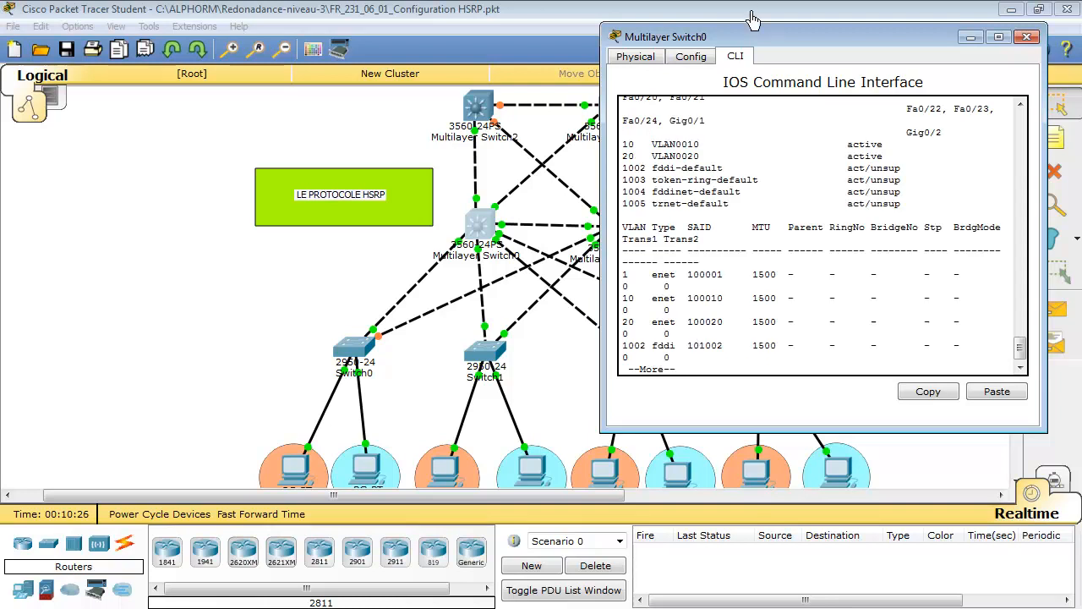
drag(625, 145, 639, 155)
click(641, 156)
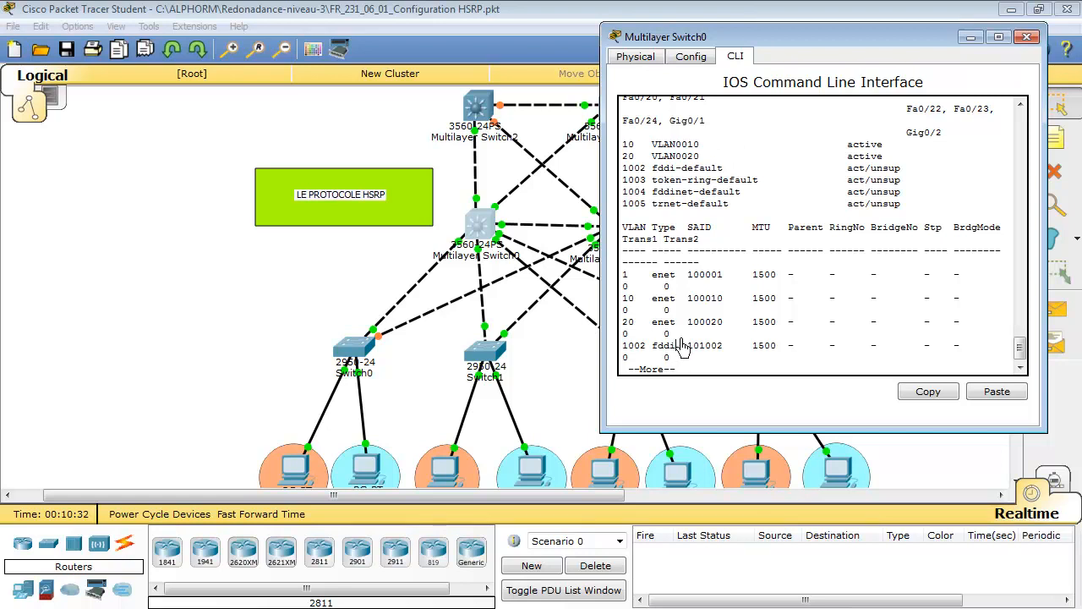
key(q)
Switch to Multilayer Switch1's command line and list the VLANs configured on DSW2
click(528, 305)
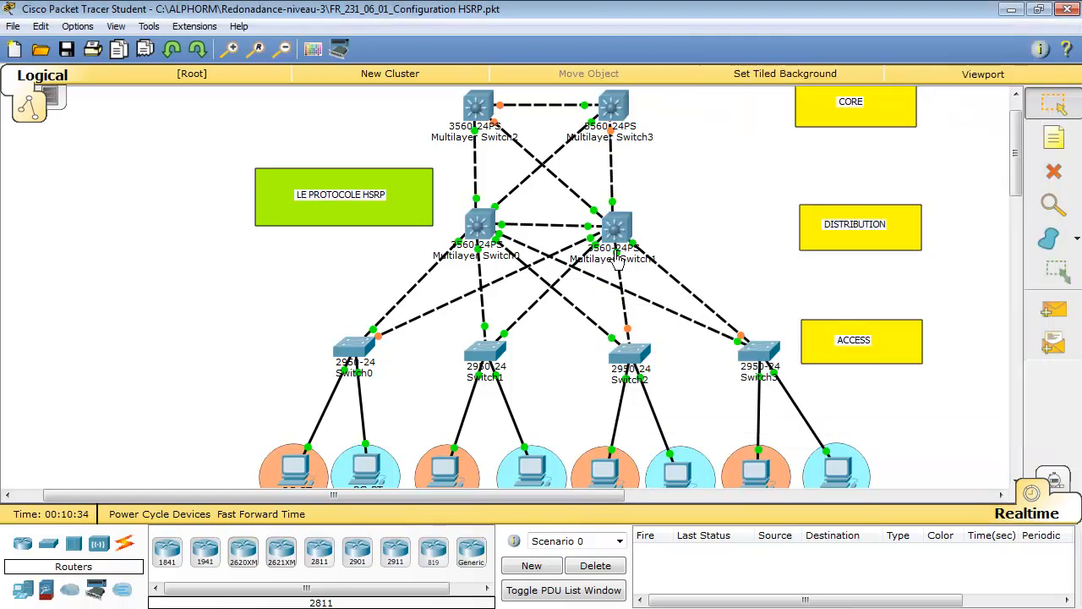
click(617, 225)
key(Return)
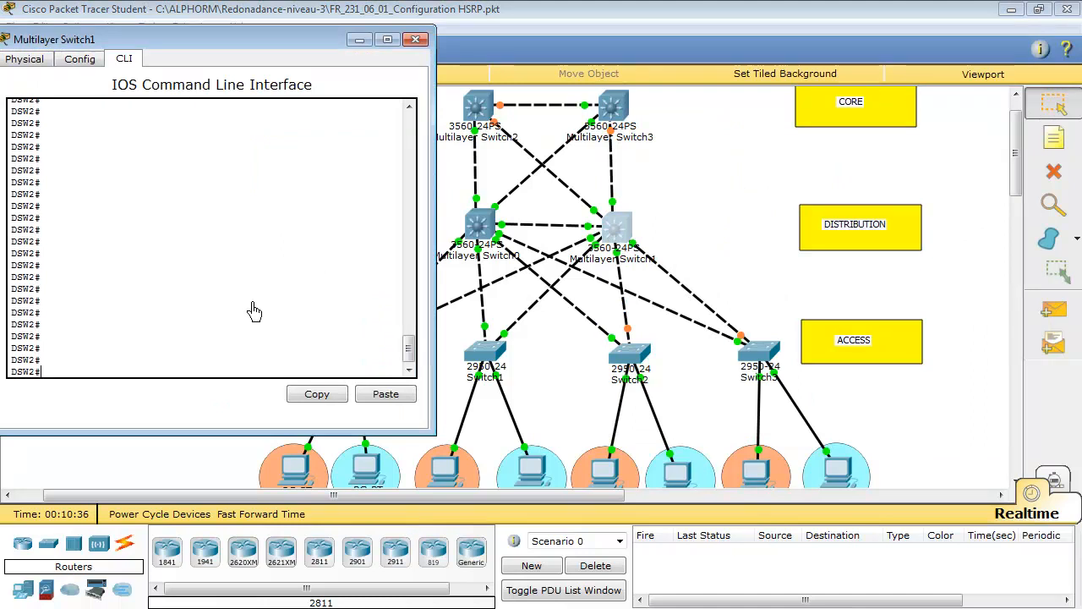
text(lan)
key(Return)
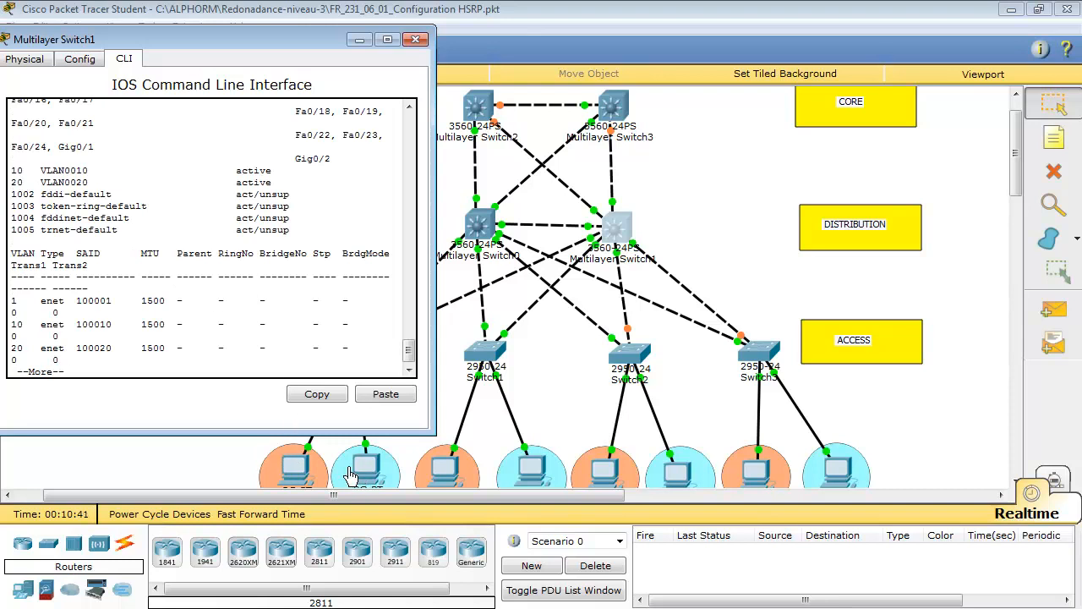
Return to Multilayer Switch0's command line and show the spanning-tree details for VLAN 10
click(508, 226)
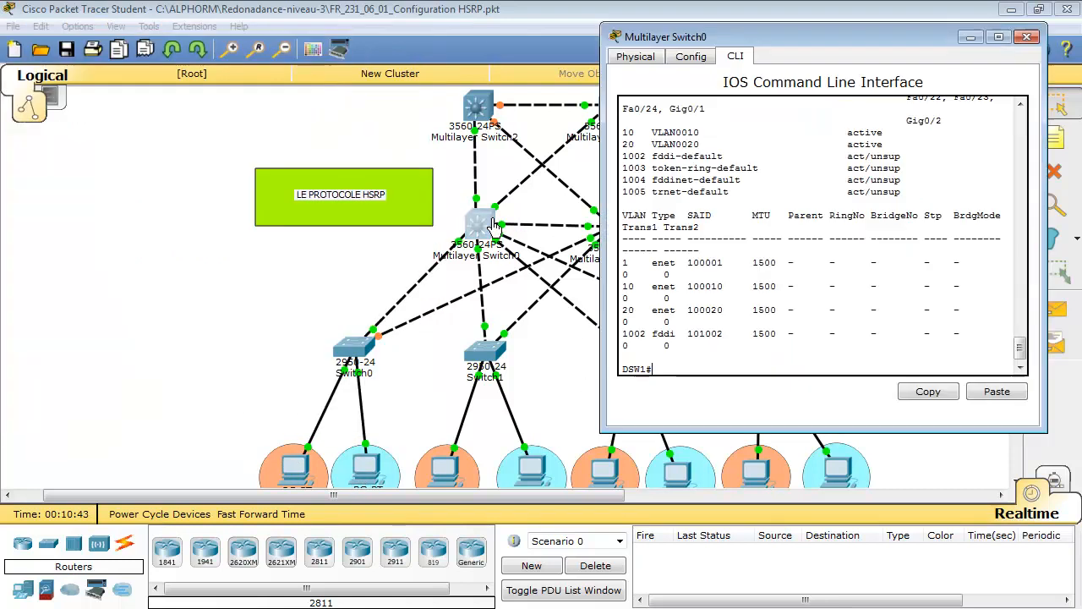
key(Return)
key(Return)
key(Return)
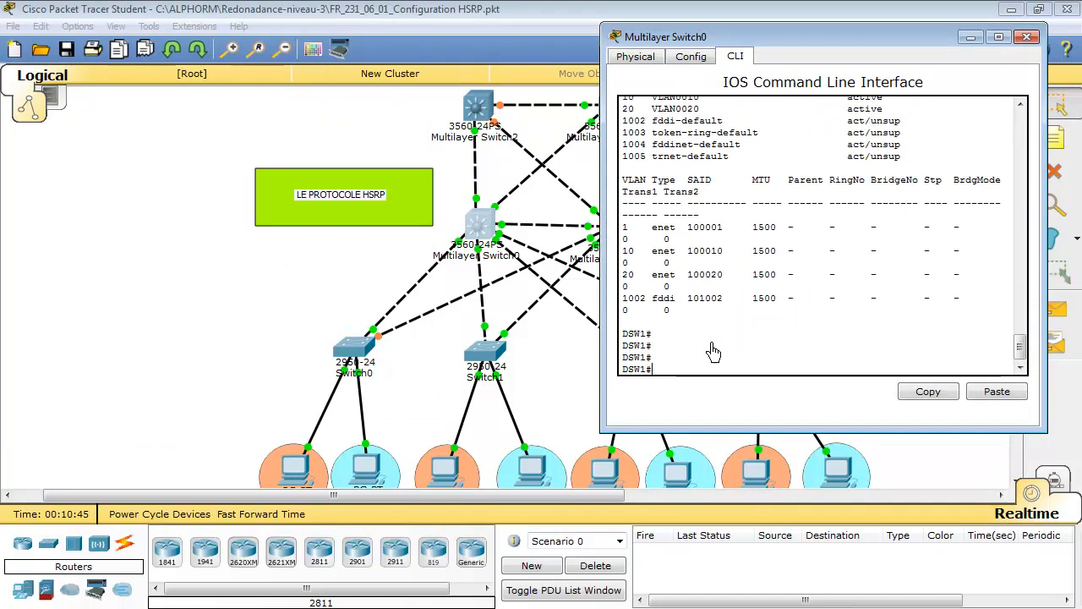
text(sh)
key(Tab)
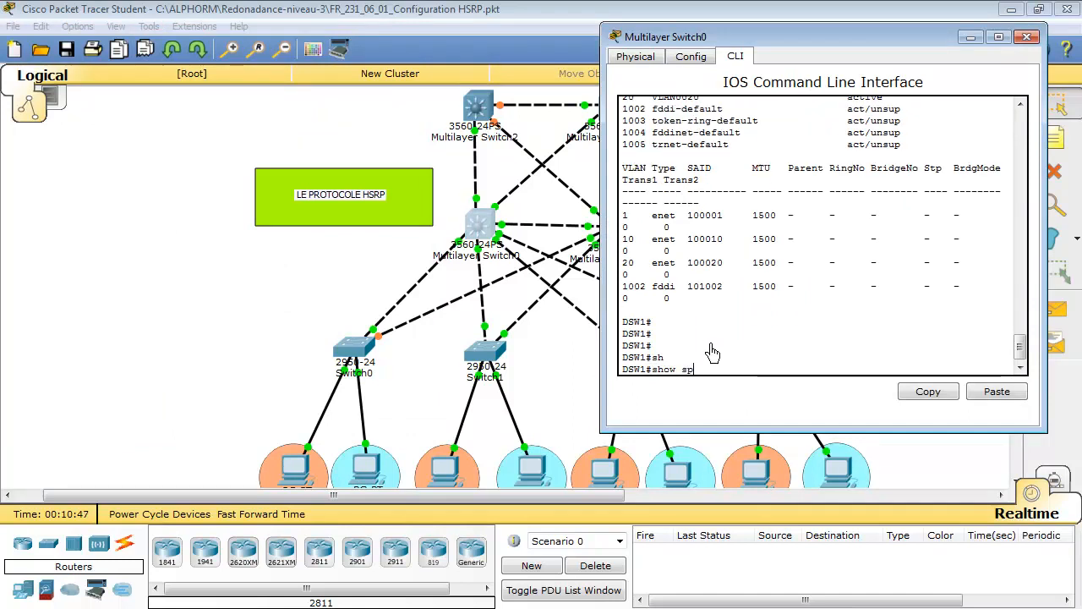
text(sp)
key(Tab)
text(vl)
key(Tab)
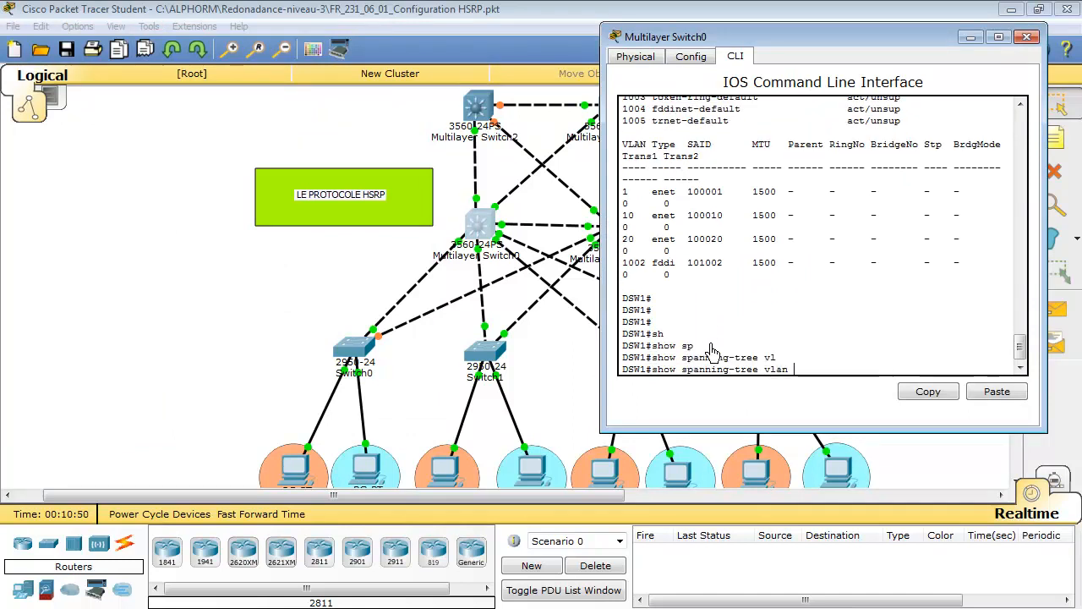
text(10)
key(Return)
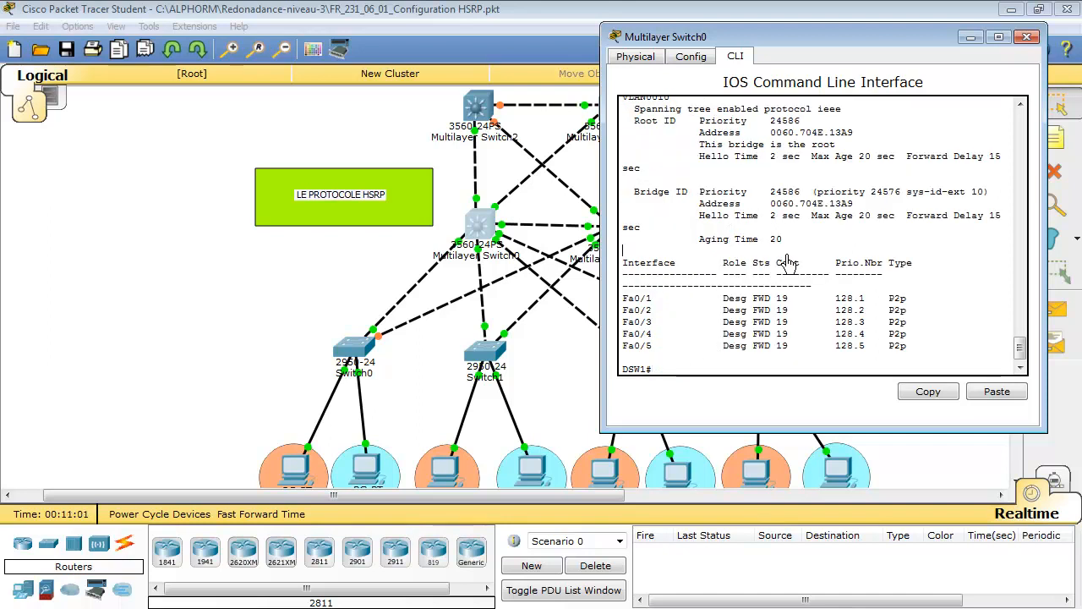
Examine the root bridge section of DSW1's VLAN 10 spanning-tree output
scroll(736, 219, up, 2)
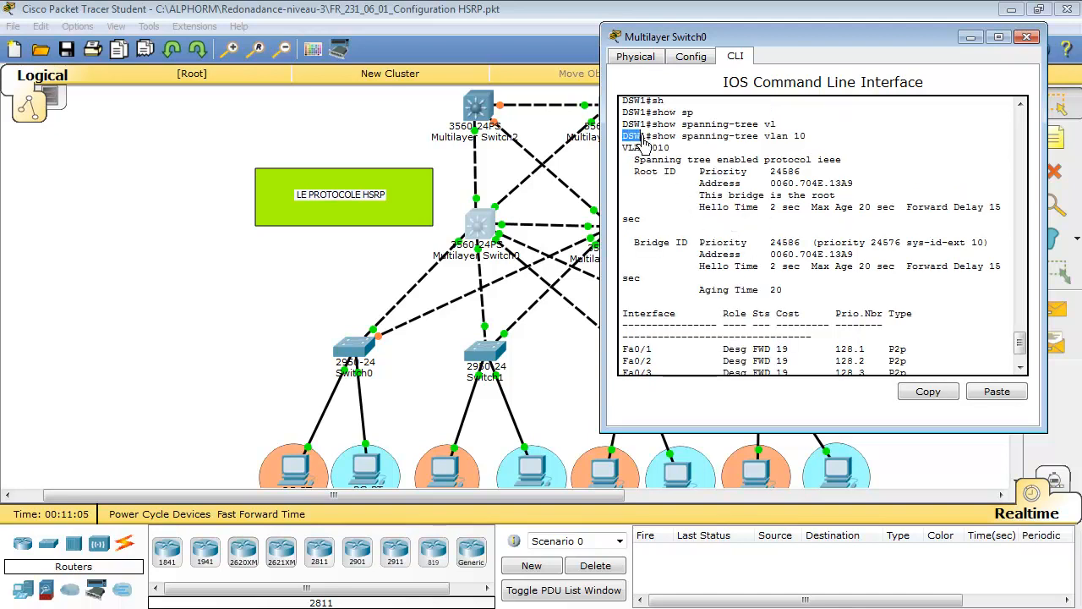
drag(706, 205, 836, 198)
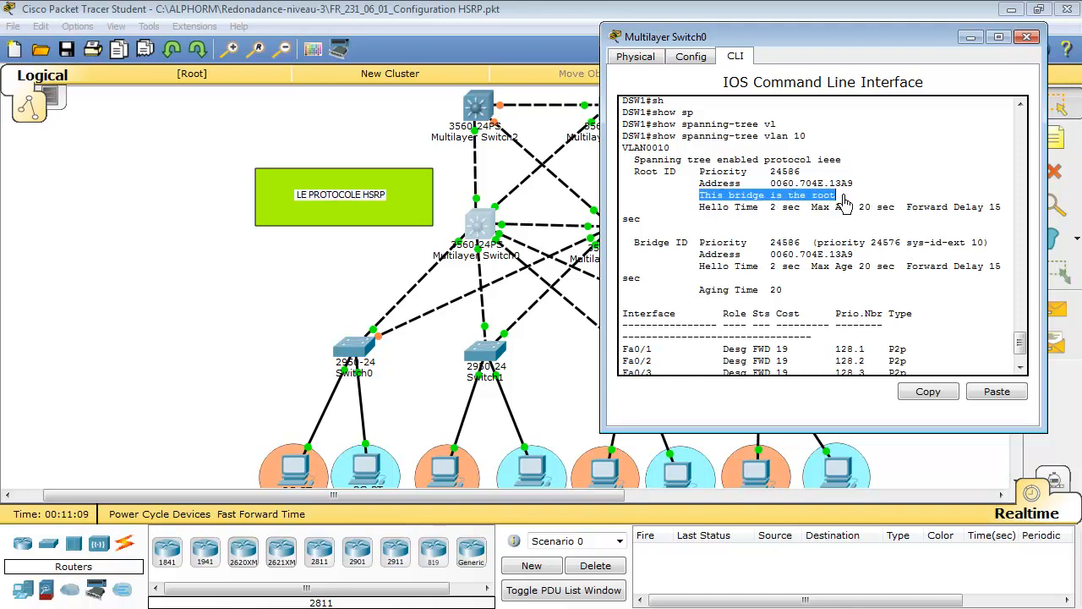
click(791, 135)
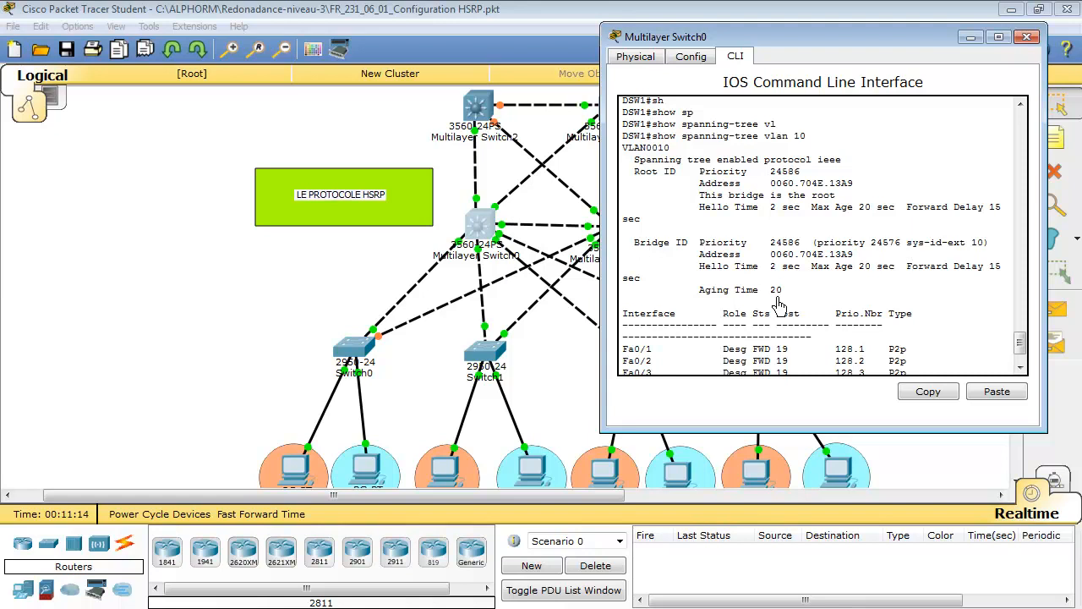
Show the spanning-tree details for VLAN 20 on DSW1 and highlight the root bridge statement
key(Return)
key(Up)
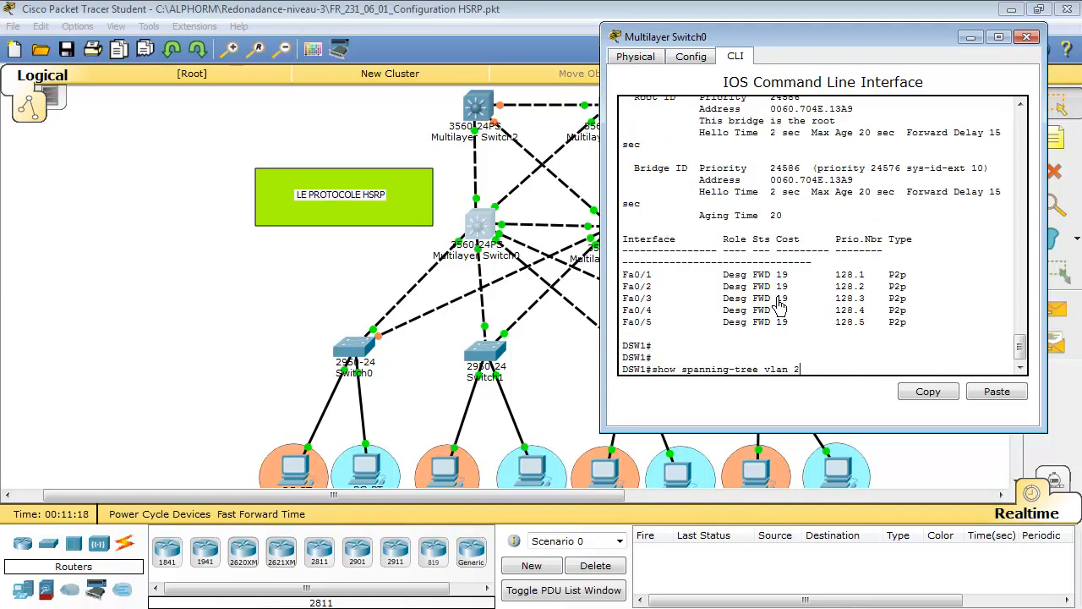
key(Return)
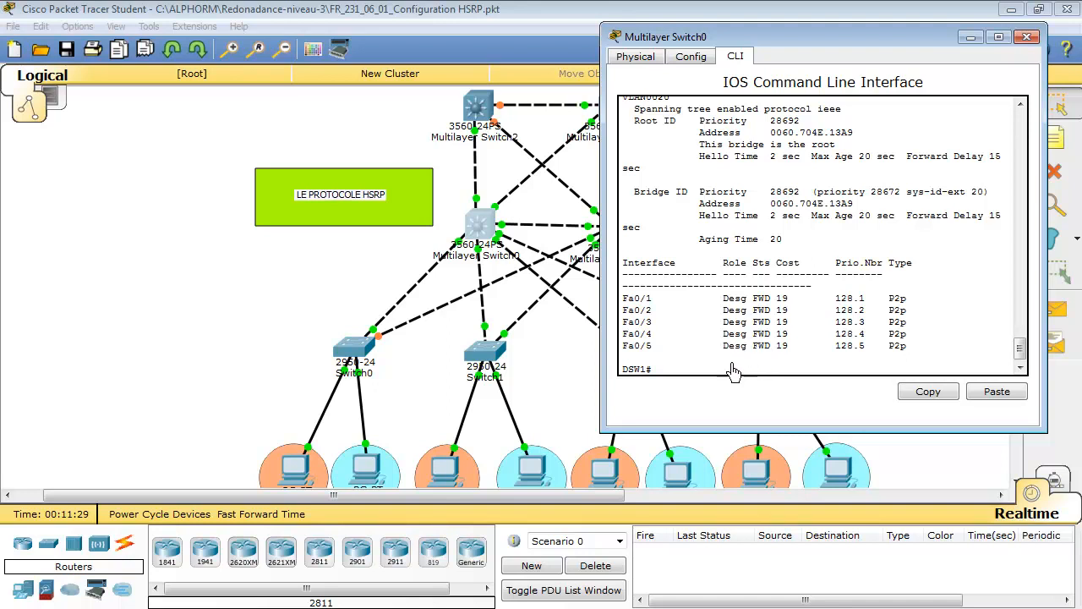
drag(699, 144, 838, 151)
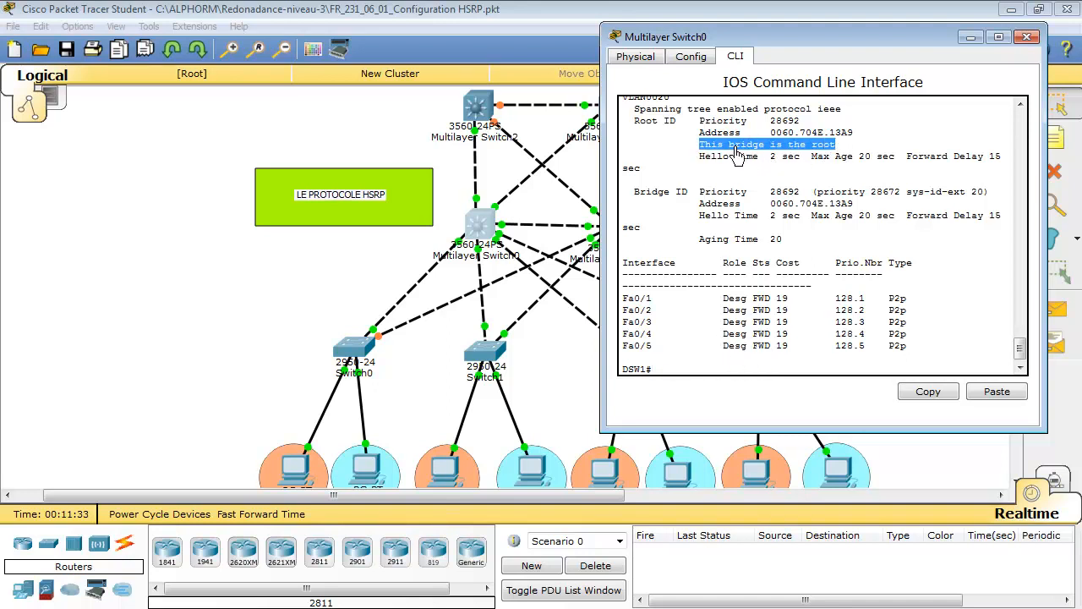
Rerun the VLAN 20 spanning-tree display on DSW1 and highlight the Root ID priority value
click(668, 373)
key(Return)
key(Return)
key(Up)
key(Return)
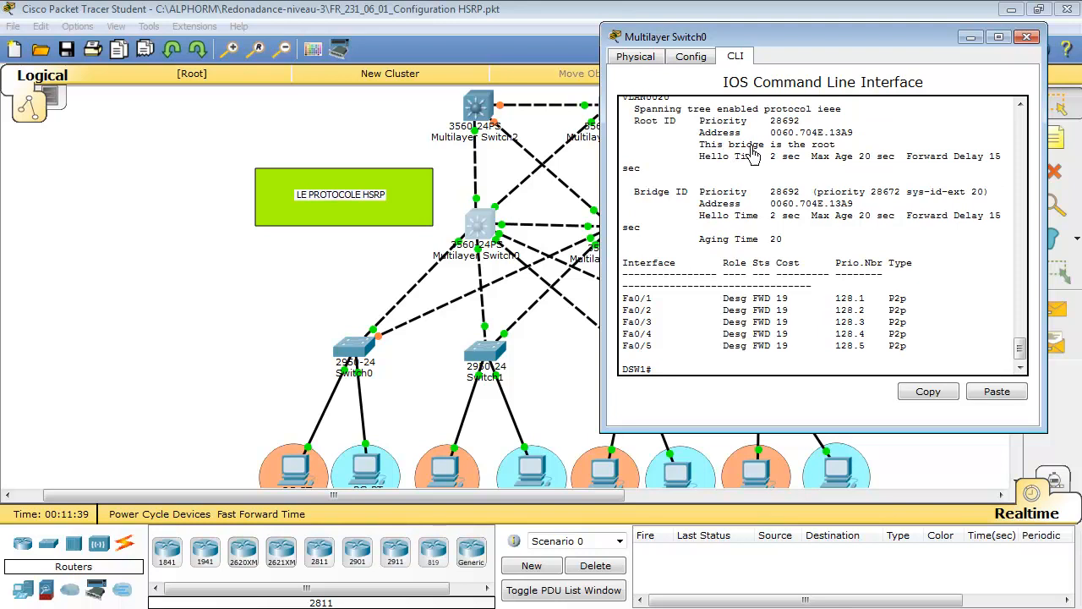
click(545, 207)
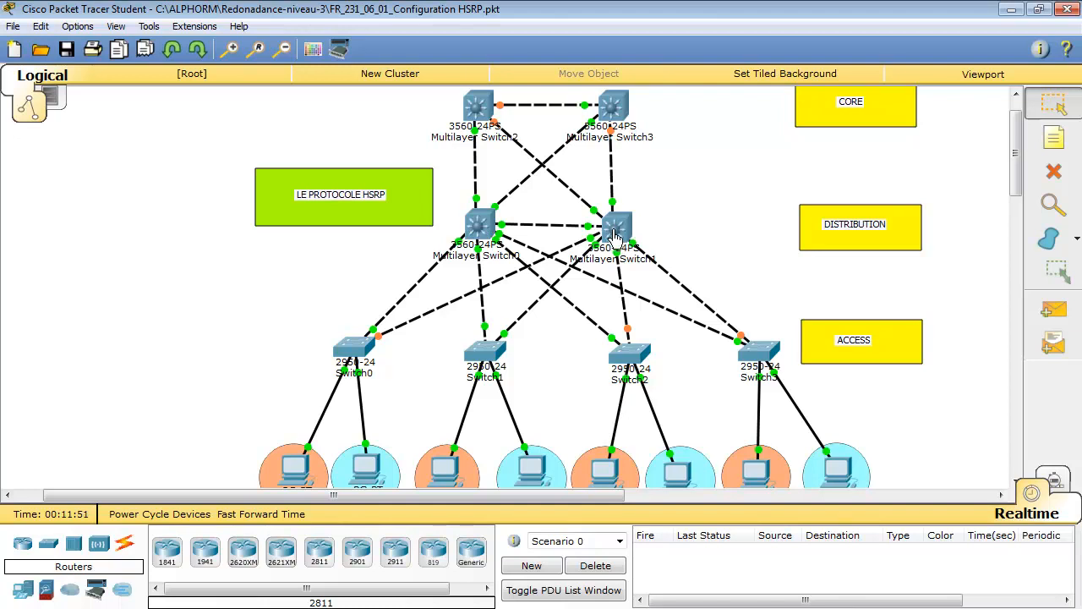
click(482, 228)
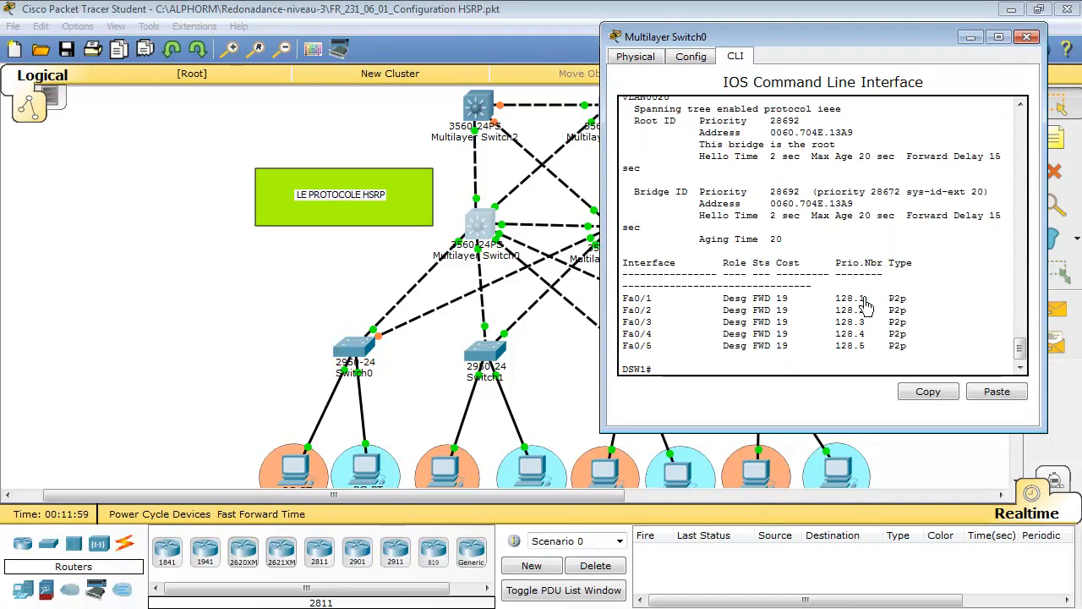
scroll(864, 306, up, 2)
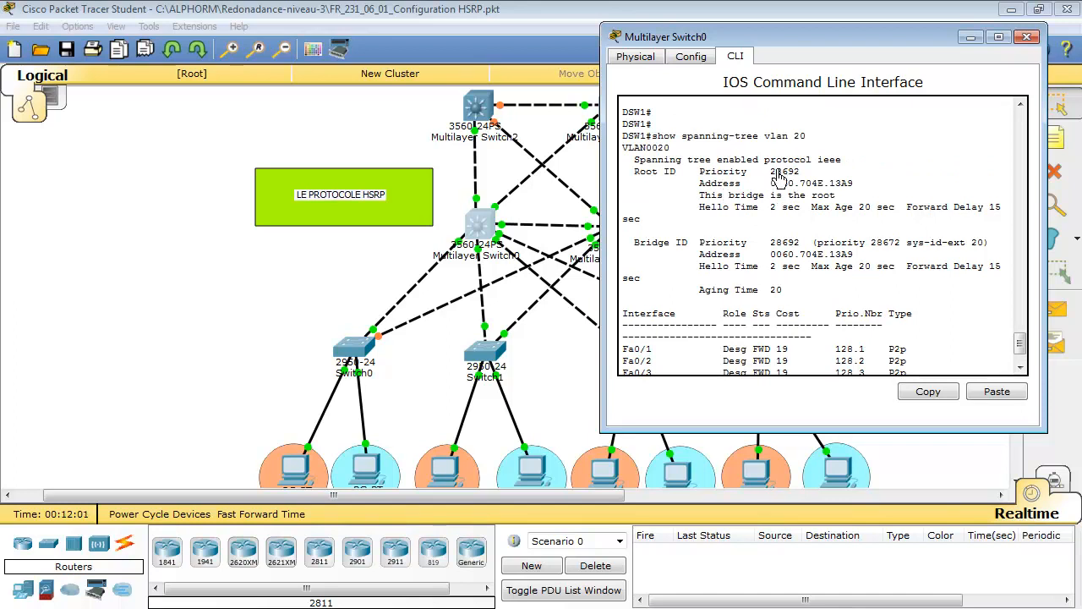
drag(771, 182, 801, 181)
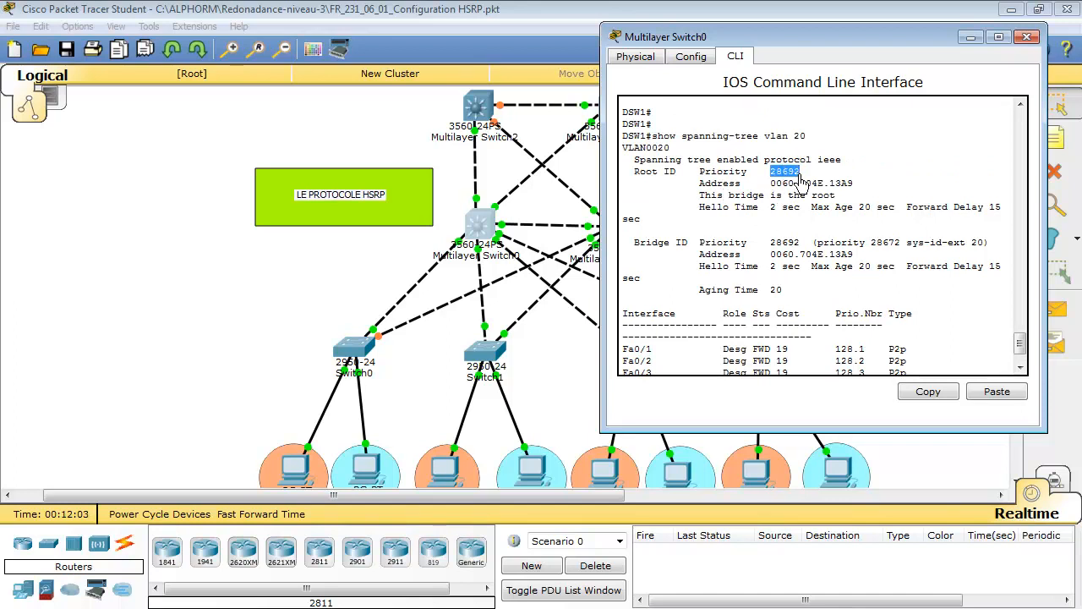
Switch to Multilayer Switch1 and finish its paged VLAN listing to get back to the DSW2 prompt
click(537, 197)
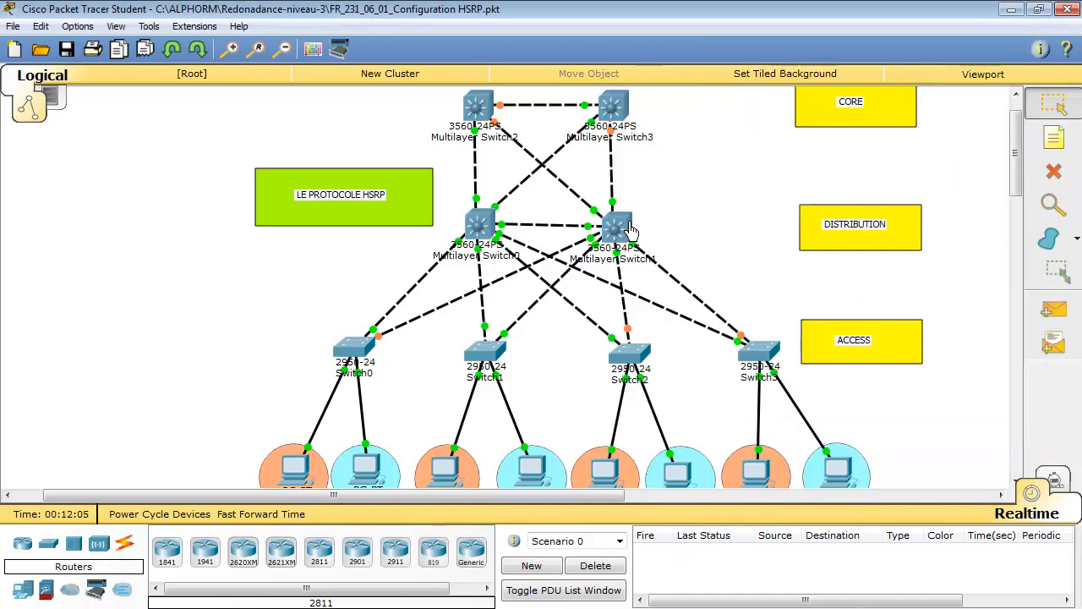
click(630, 229)
key(space)
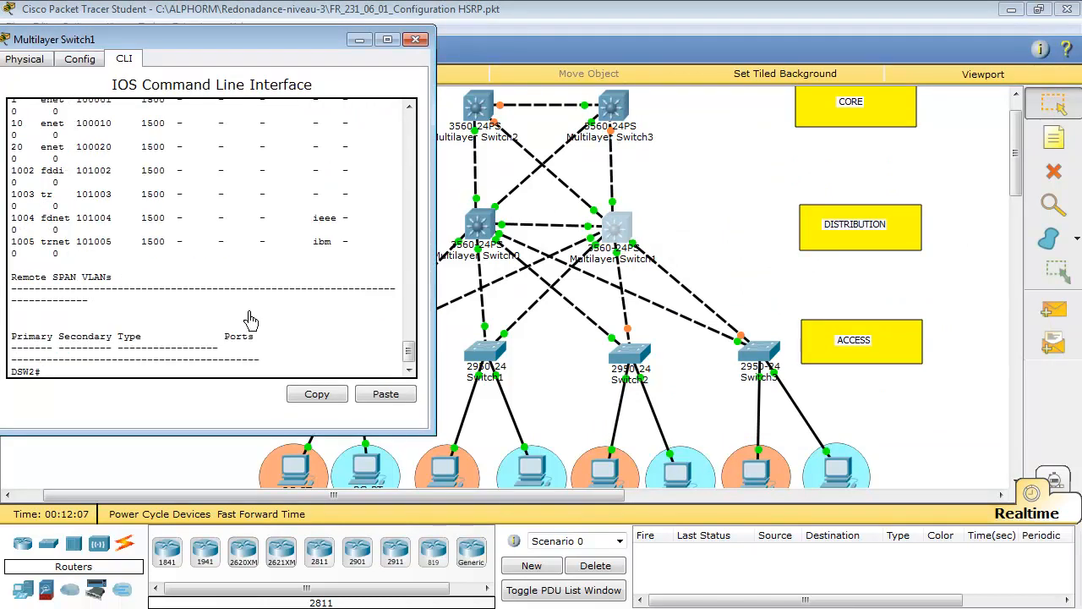
key(Return)
key(Return)
key(Return)
key(Return)
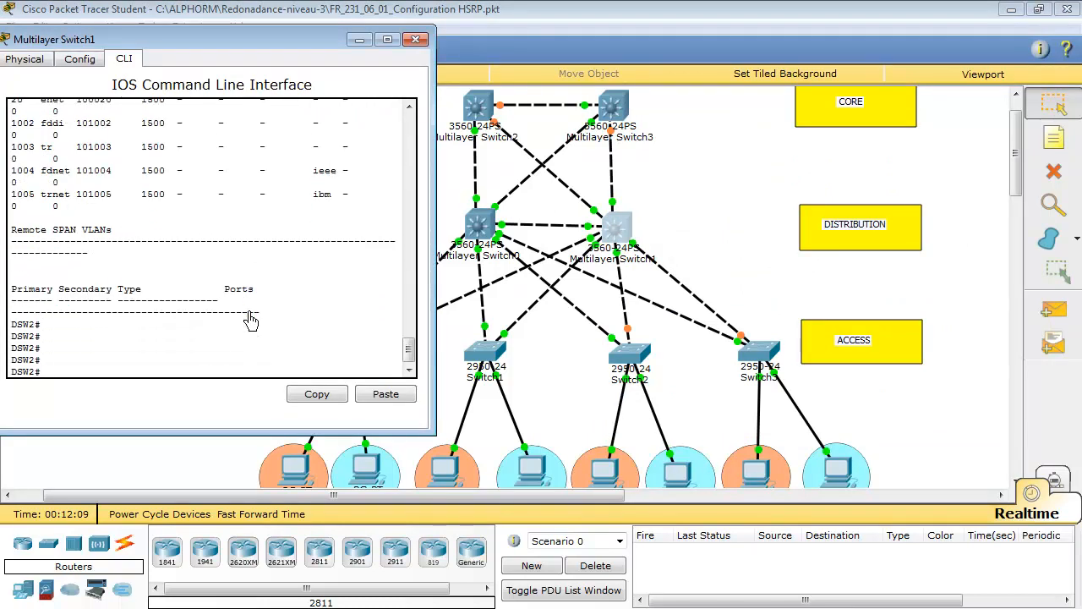
Show the spanning-tree details for VLAN 20 on DSW2
text(sh)
key(Tab)
text(sp)
key(Tab)
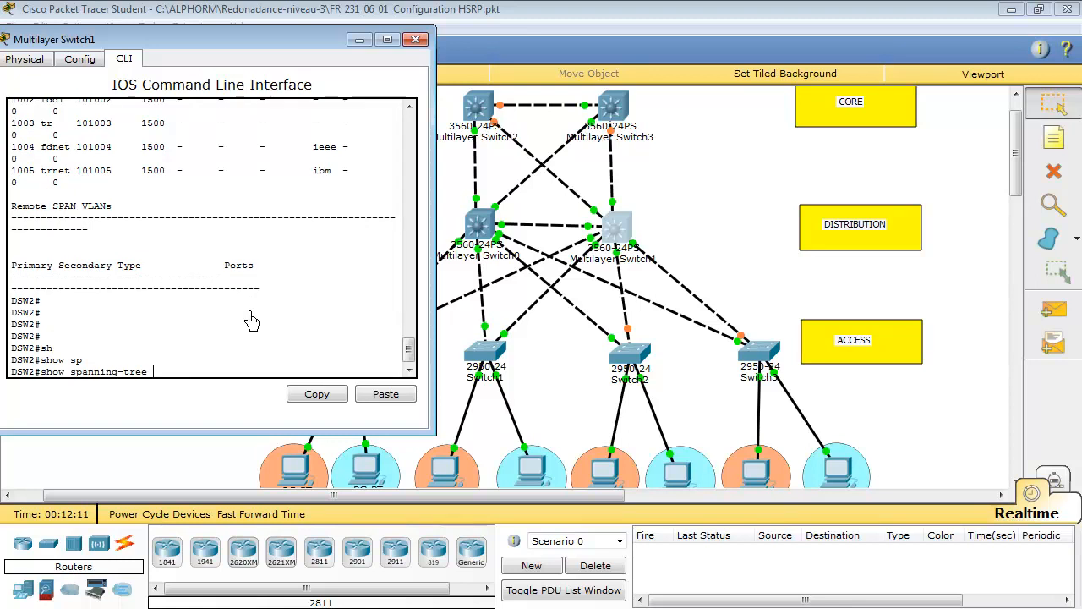
text(vl)
key(Tab)
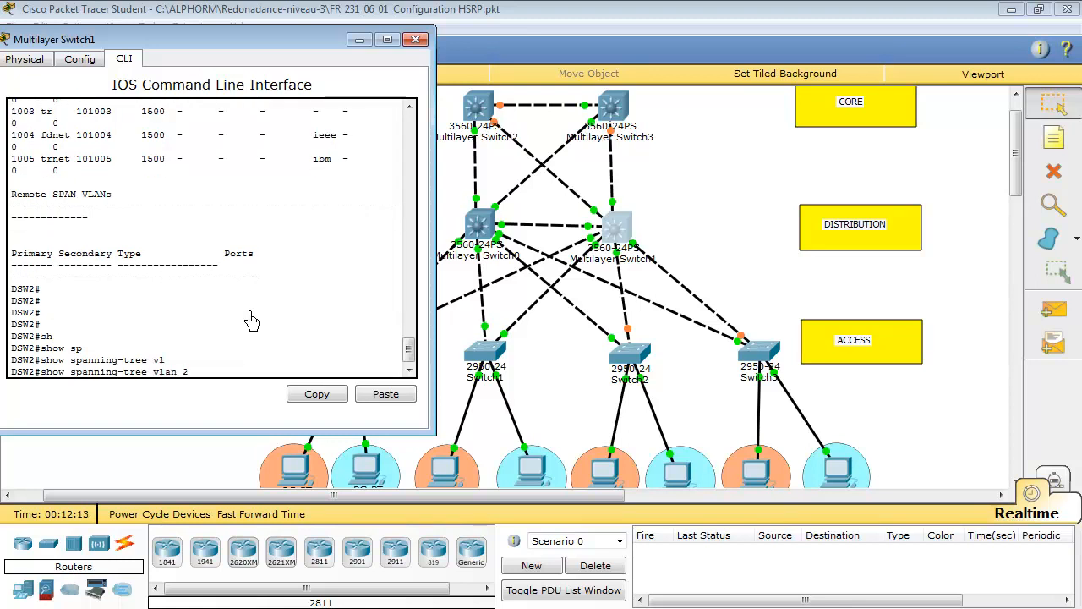
text(20)
key(Return)
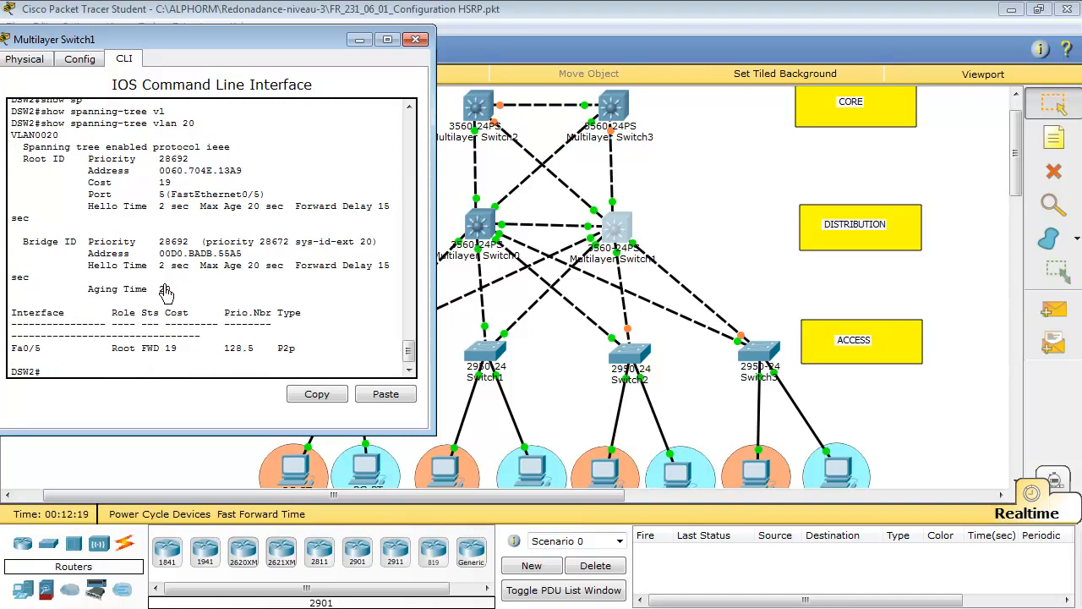
Enter global configuration mode on DSW2
text(c)
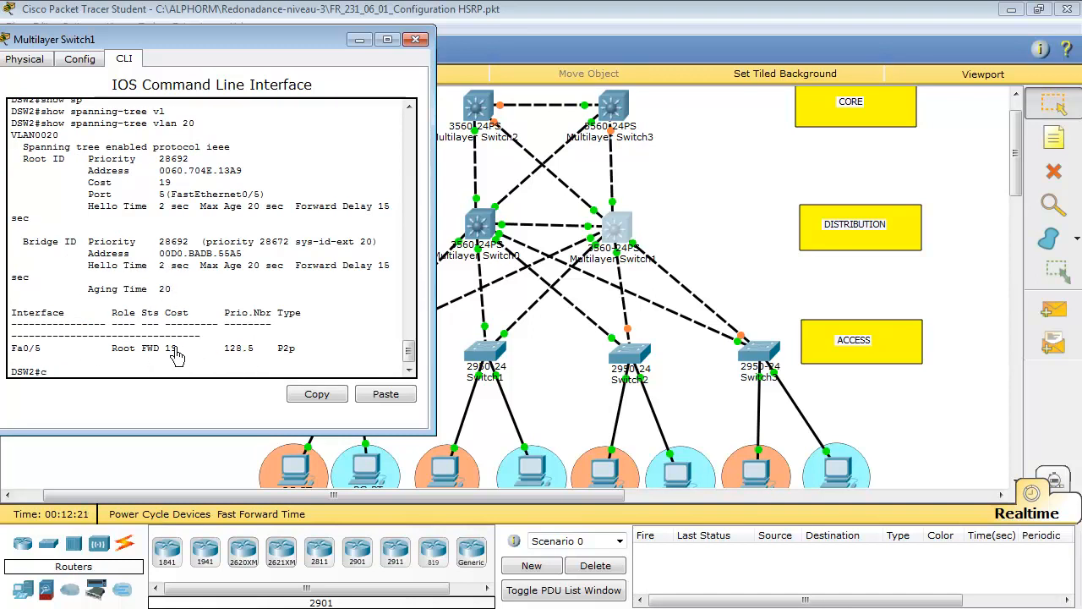
text(onf)
key(Tab)
text(t)
key(Tab)
key(Return)
Make DSW2 the primary spanning-tree root for VLAN 20 and return to privileged mode
text(sp)
key(Tab)
text(vlan )
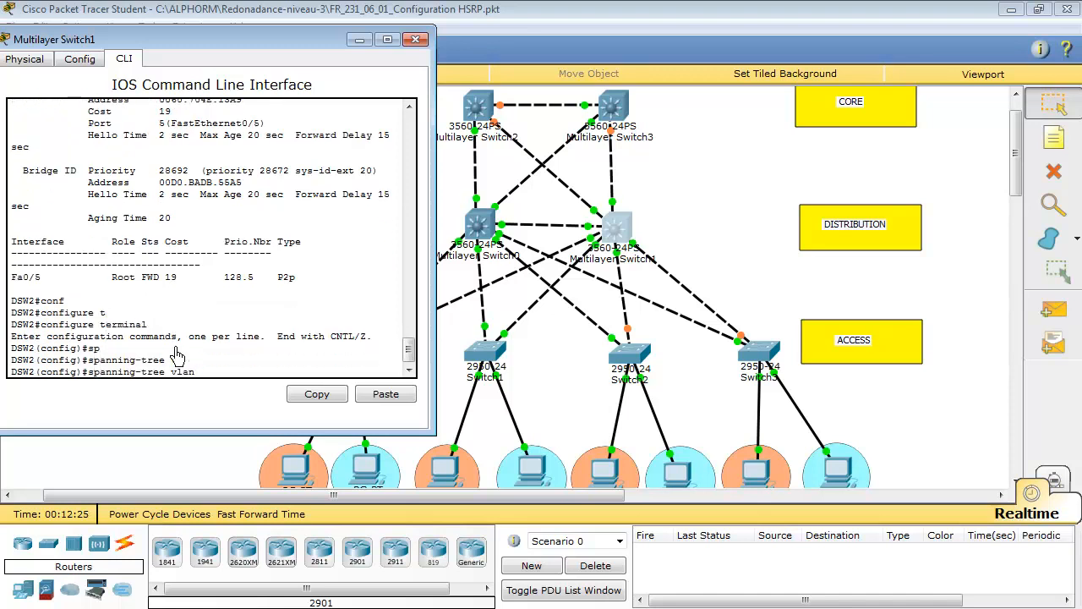
text(20 ro)
key(Tab)
text(p)
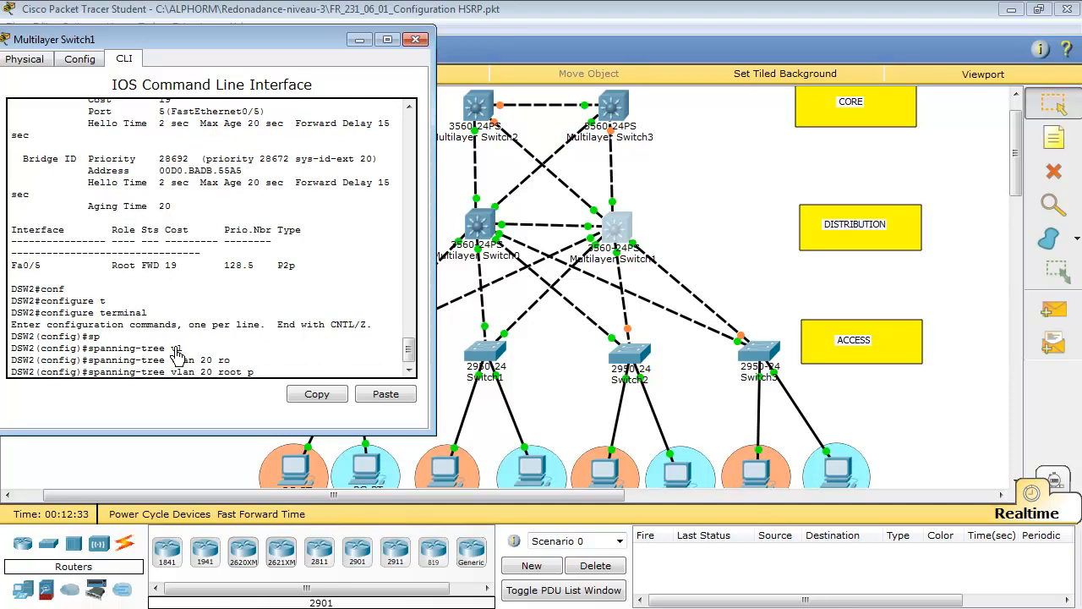
text(r)
key(Tab)
key(Return)
key(Return)
key(Return)
key(Return)
key(Return)
key(Return)
key(Return)
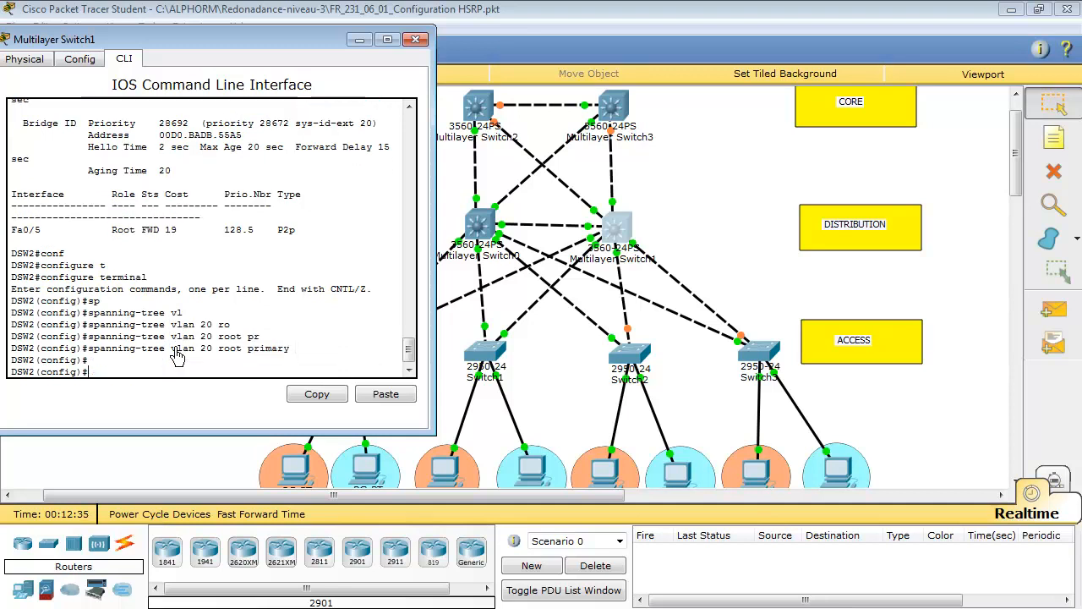
key(ctrl+z)
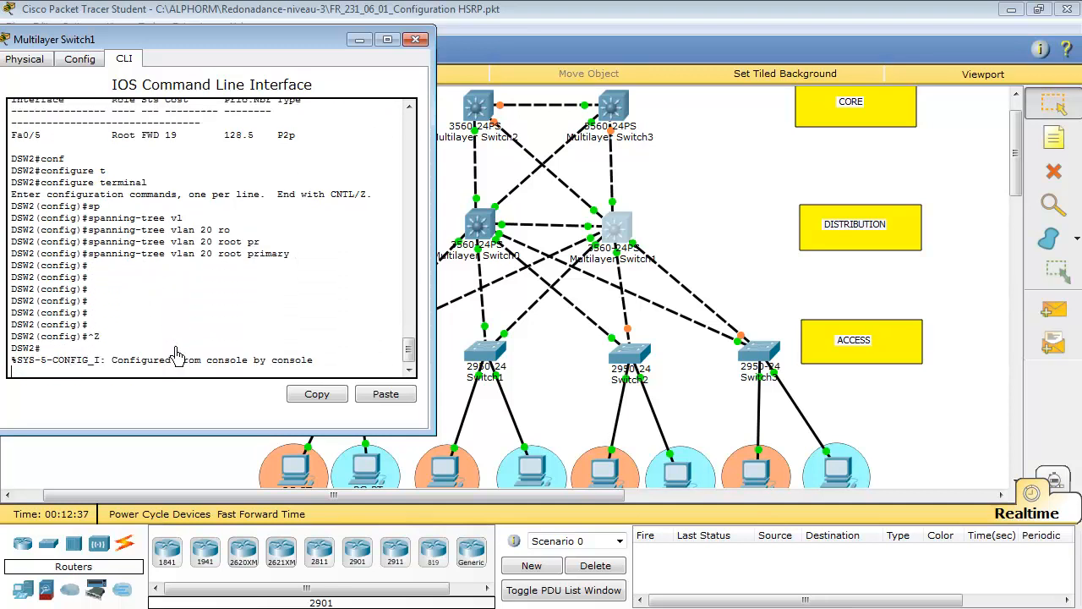
Rerun the spanning-tree display for VLAN 20 on DSW2
key(Return)
key(Return)
key(Return)
key(Return)
key(Return)
key(Return)
key(Return)
key(Return)
key(Return)
key(Return)
key(Return)
key(Return)
key(Return)
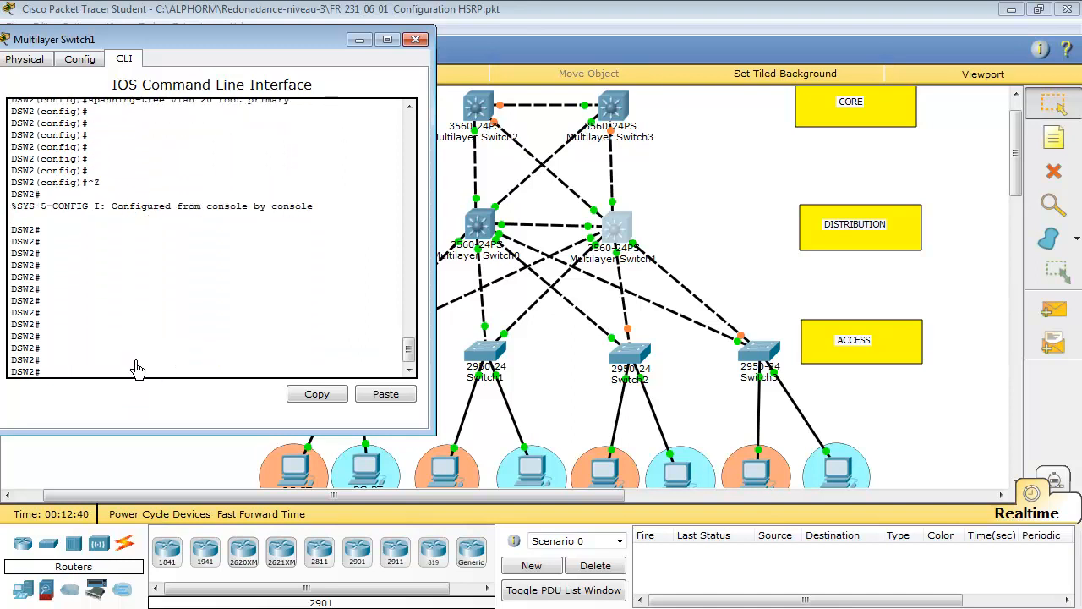
key(Return)
key(Return)
key(Return)
key(Up)
key(Up)
key(Return)
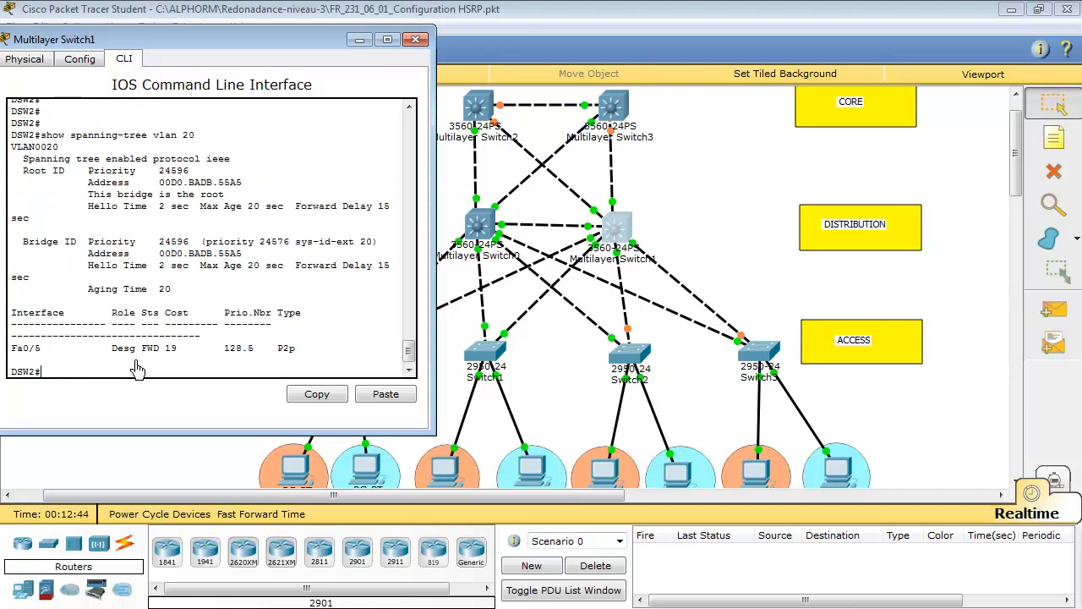
Highlight the root bridge line in DSW2's VLAN 20 output, then minimize the switch window to uncover the topology
drag(88, 194, 227, 198)
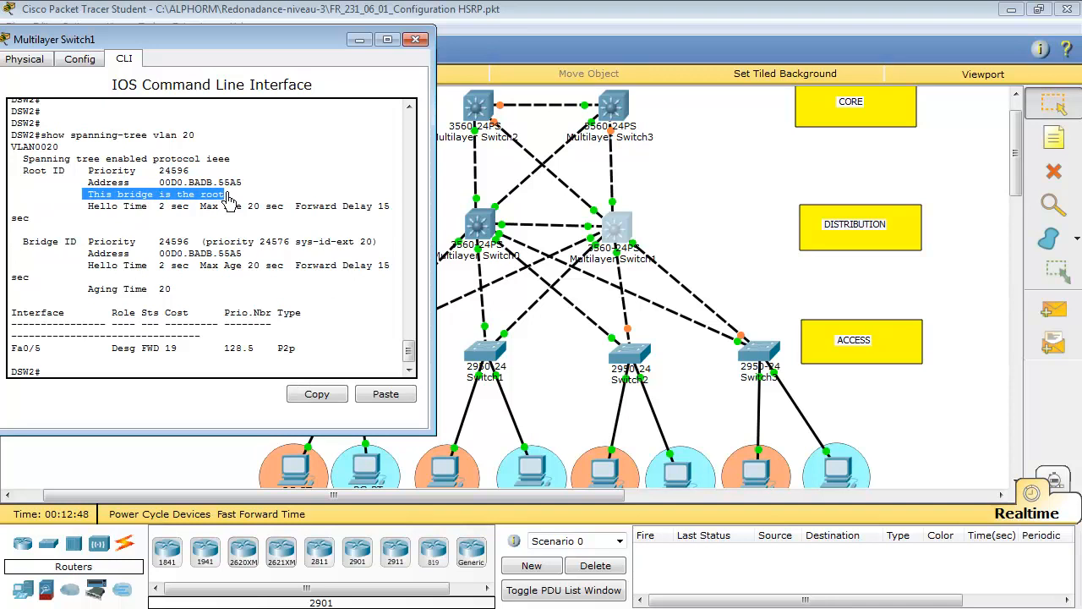
click(228, 200)
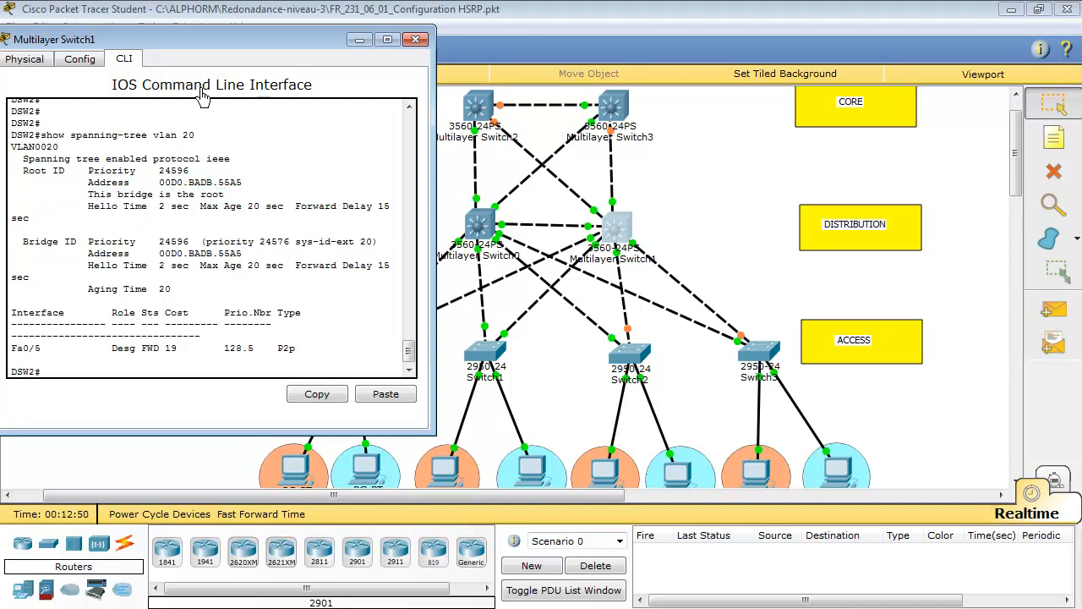
drag(206, 48, 845, 43)
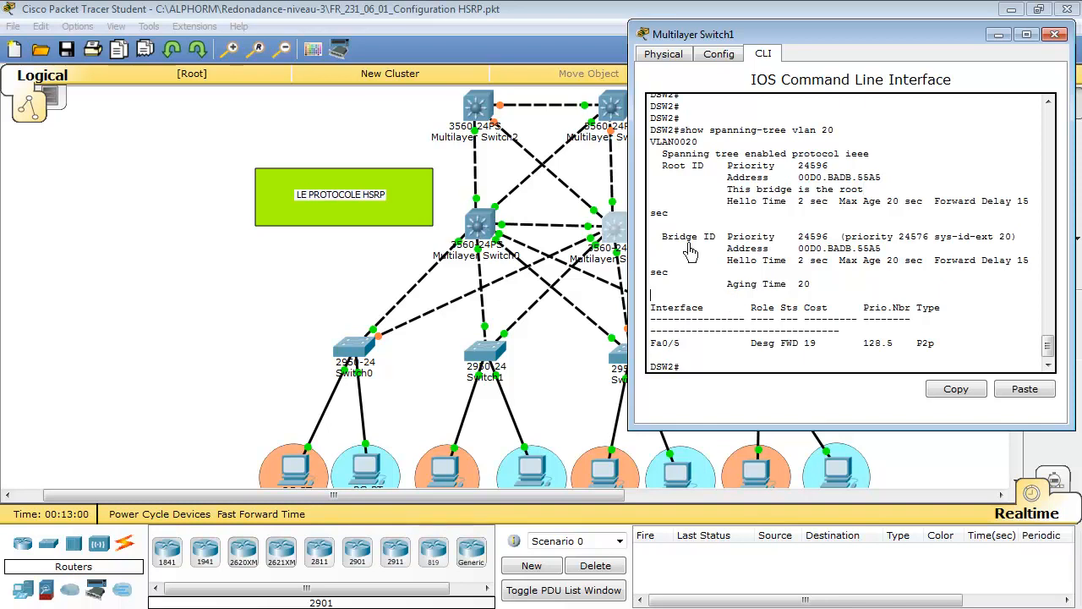
click(997, 37)
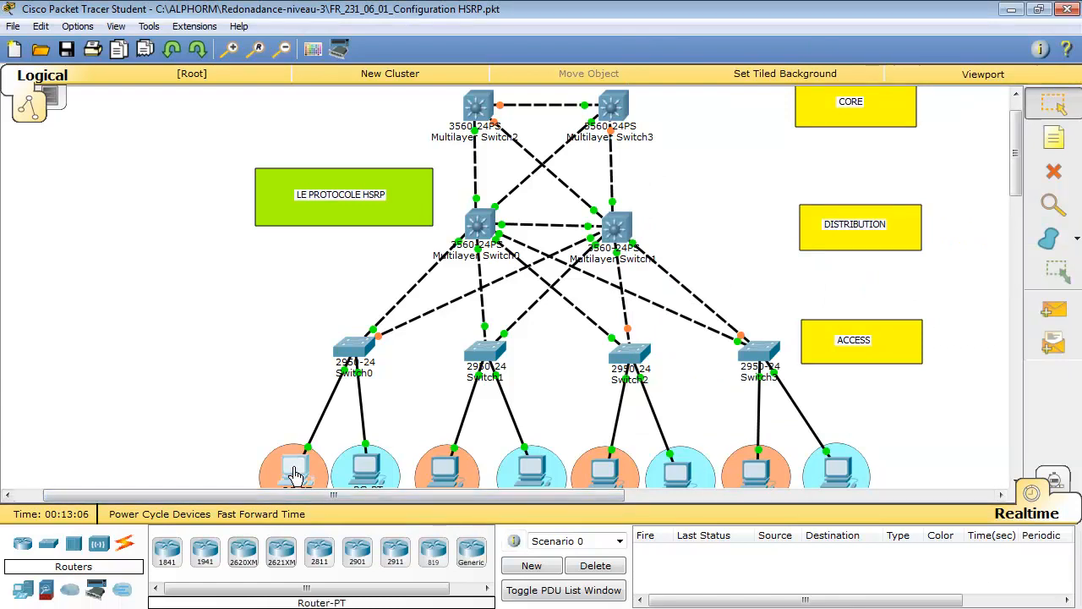
Run ipconfig in the command prompt of the orange-circled PC connected to Switch0
click(294, 473)
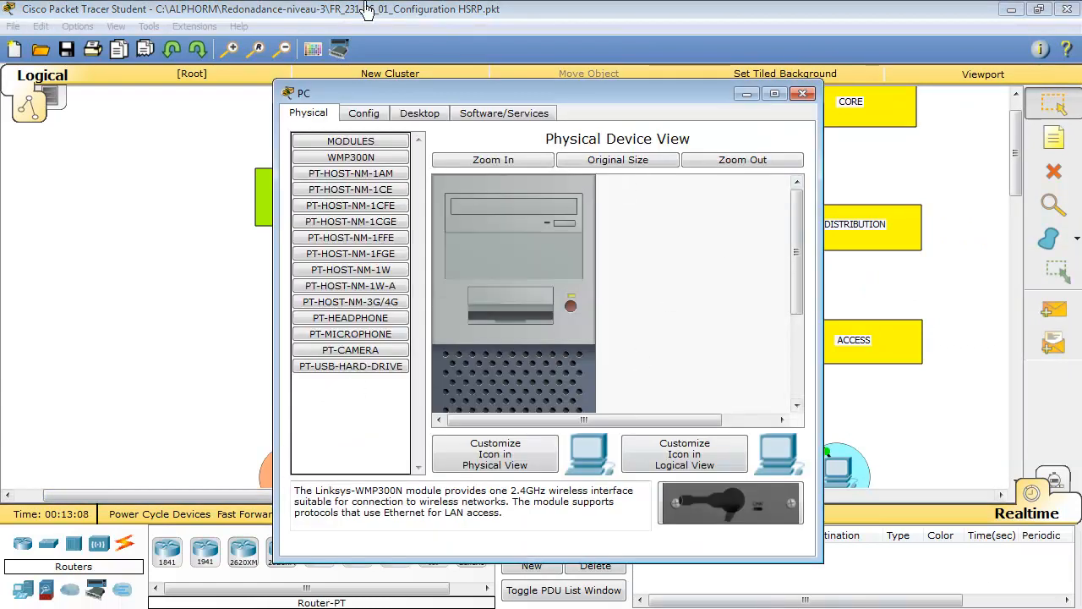
drag(592, 93, 617, 51)
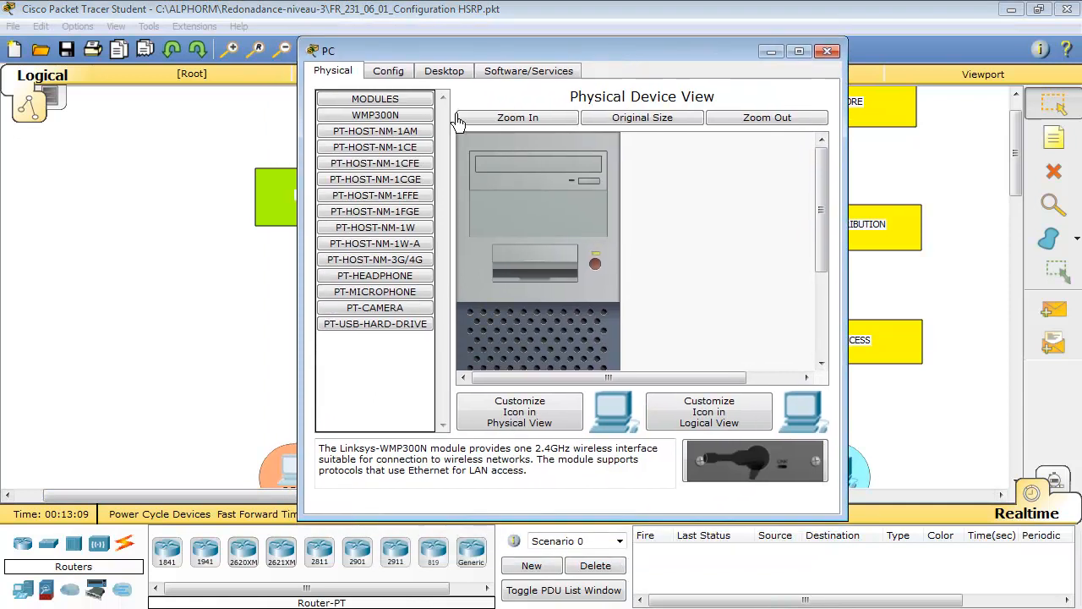
click(388, 71)
click(444, 71)
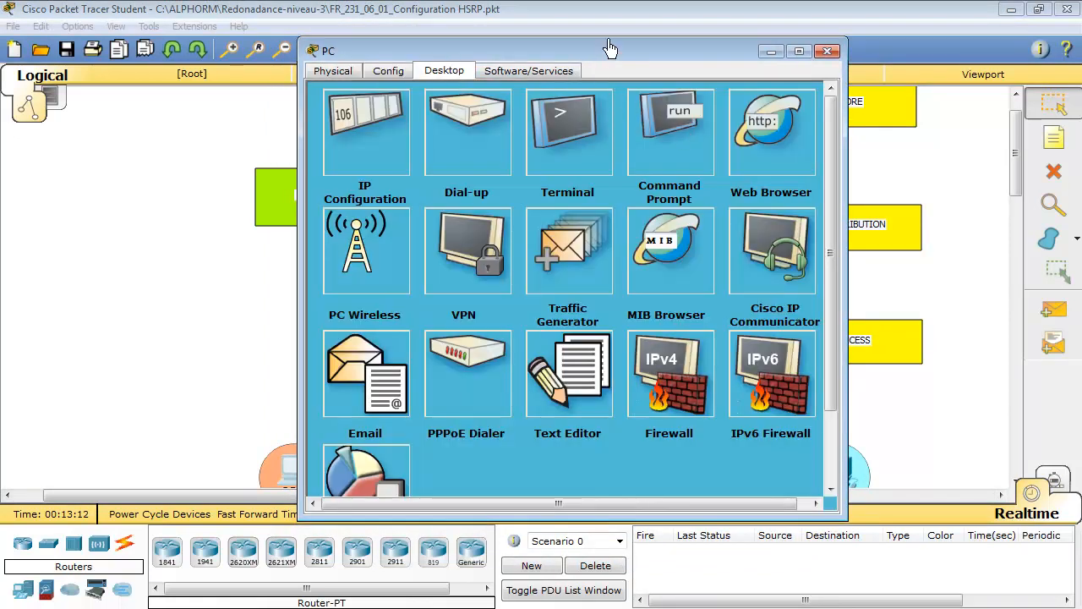
drag(606, 49, 765, 31)
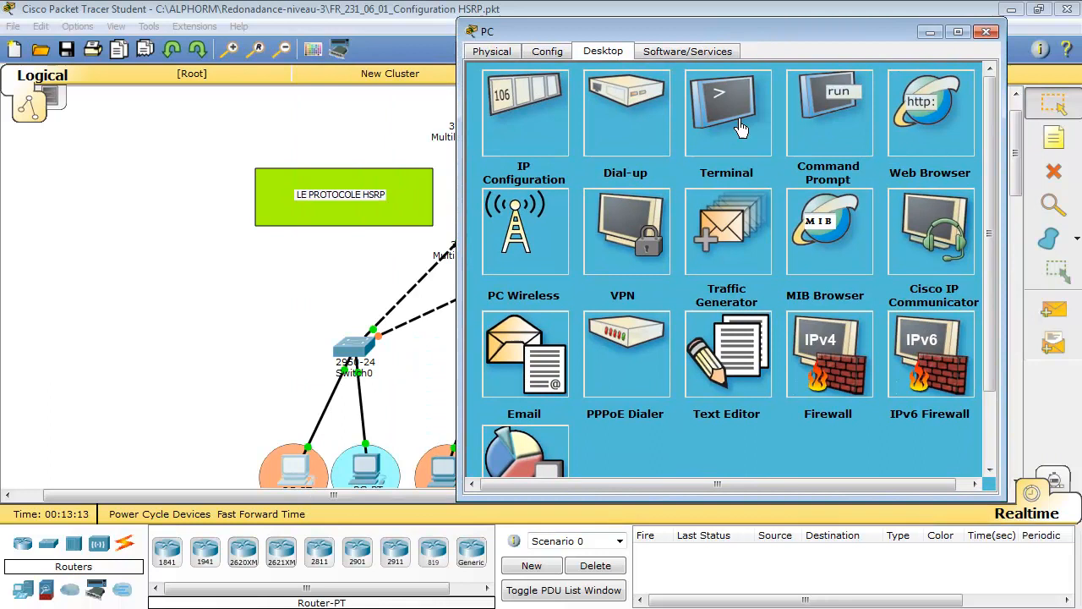
click(822, 120)
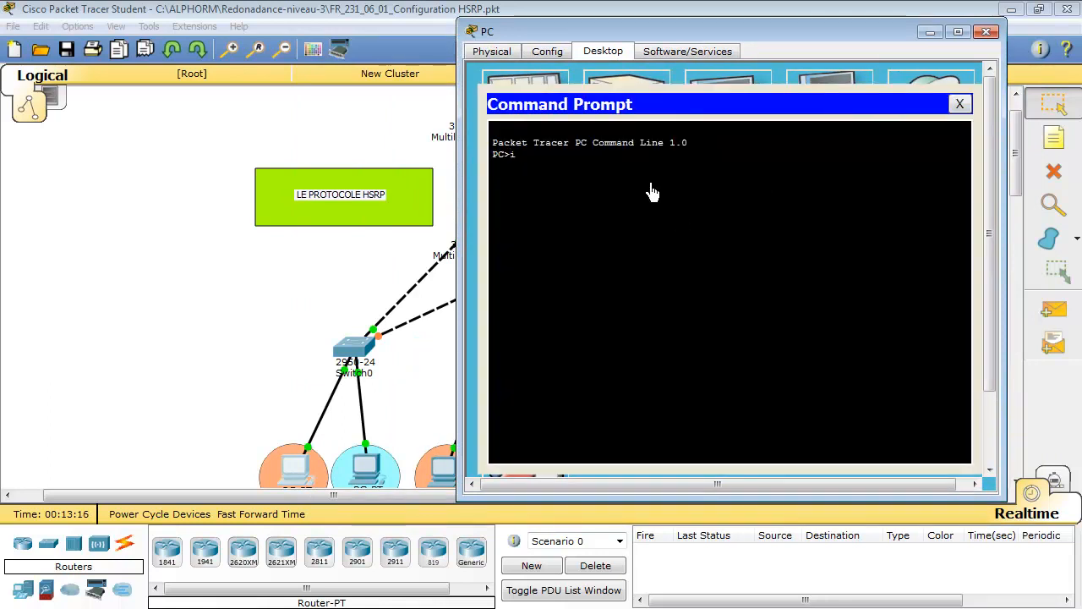
text(ipconfig)
key(Return)
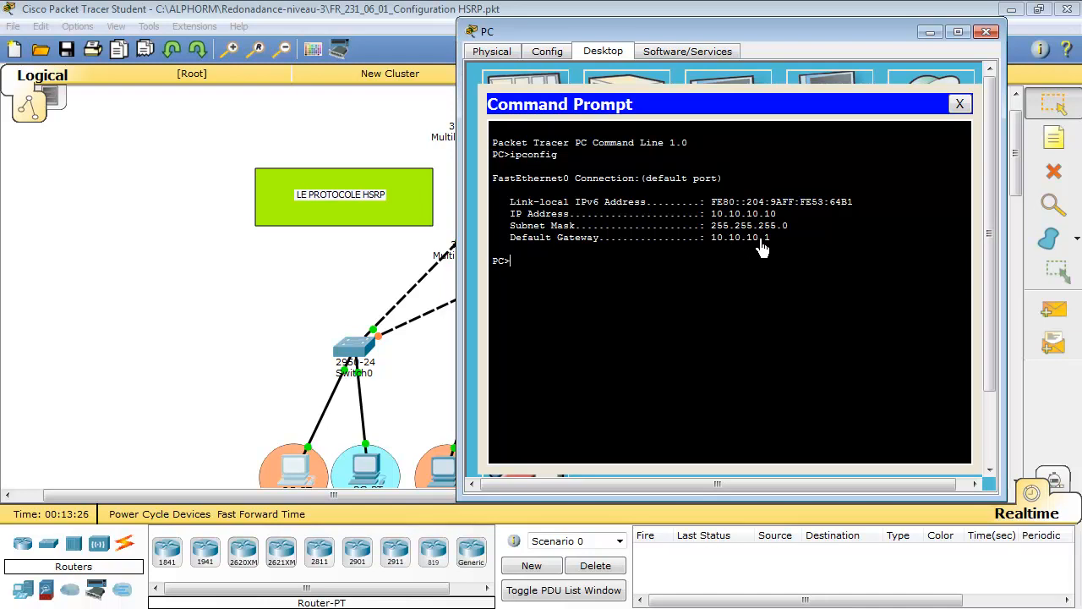
Show the brief IP interface listing on DSW1 through to its end and highlight the Vlan10 address
click(377, 273)
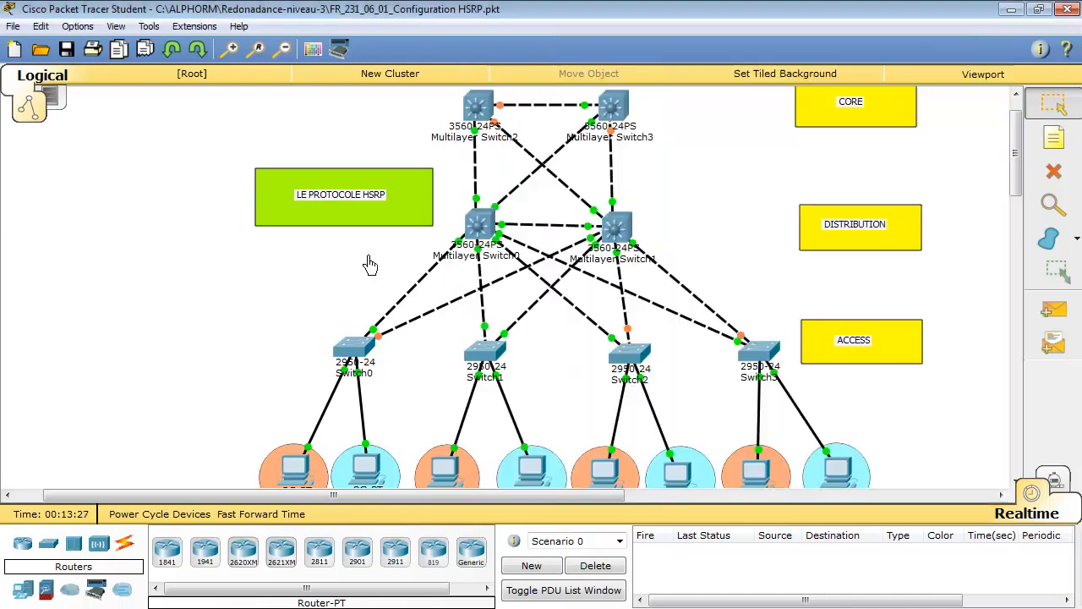
click(480, 227)
key(Return)
key(Return)
key(Return)
key(Return)
key(Return)
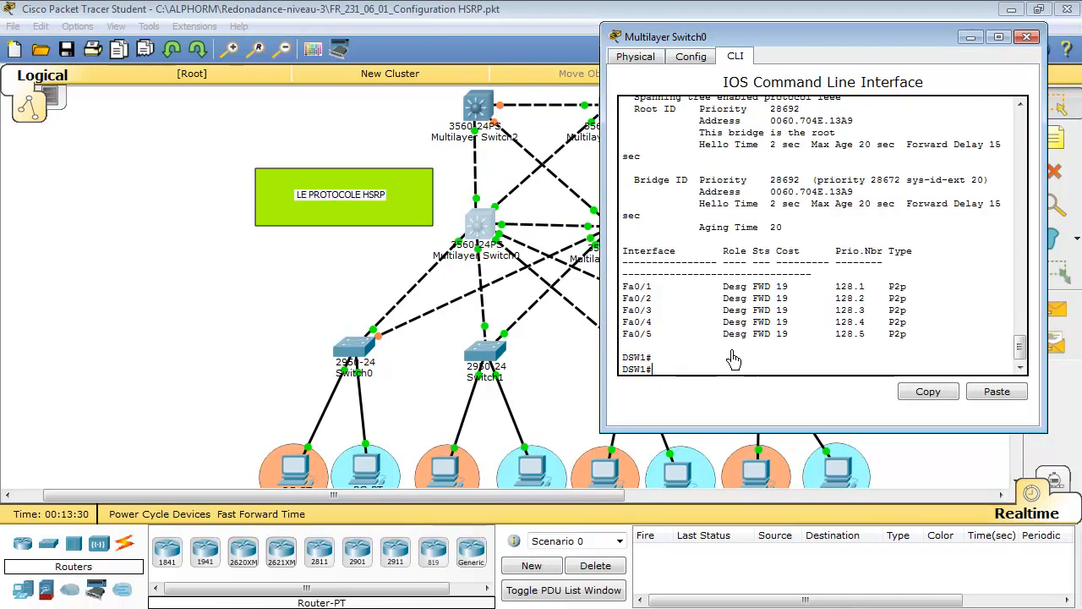
text(sh)
key(Tab)
text(ip int)
key(Tab)
text(br)
key(Return)
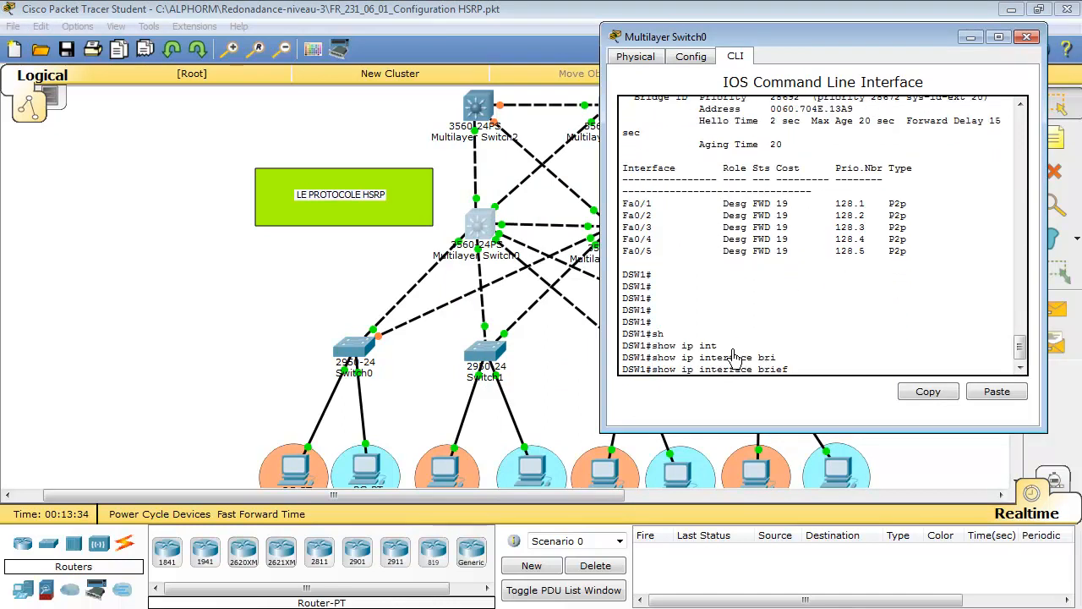
key(space)
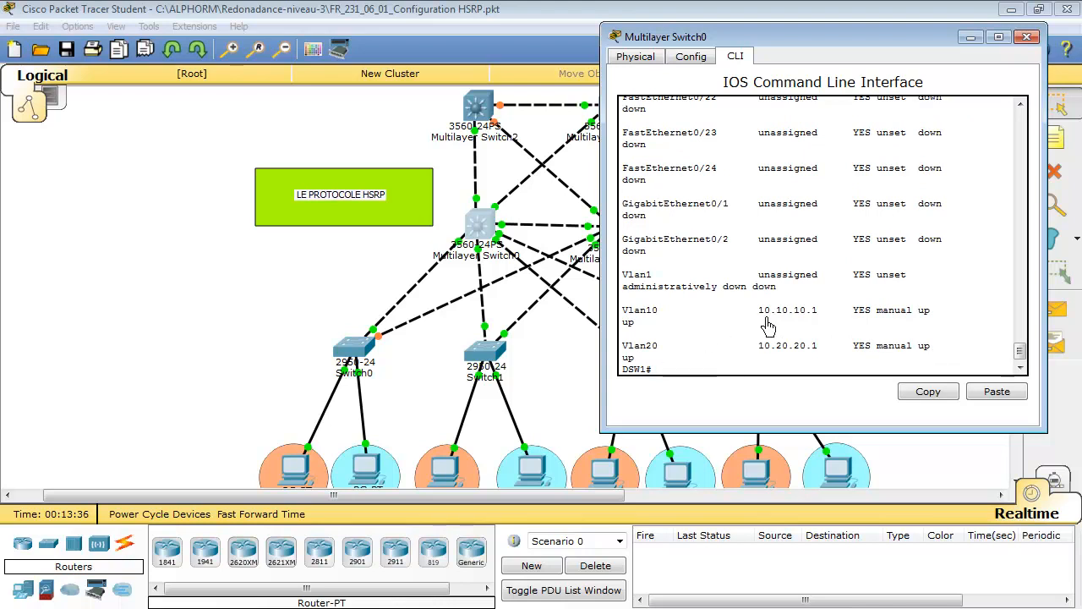
drag(759, 316, 828, 316)
drag(758, 318, 820, 318)
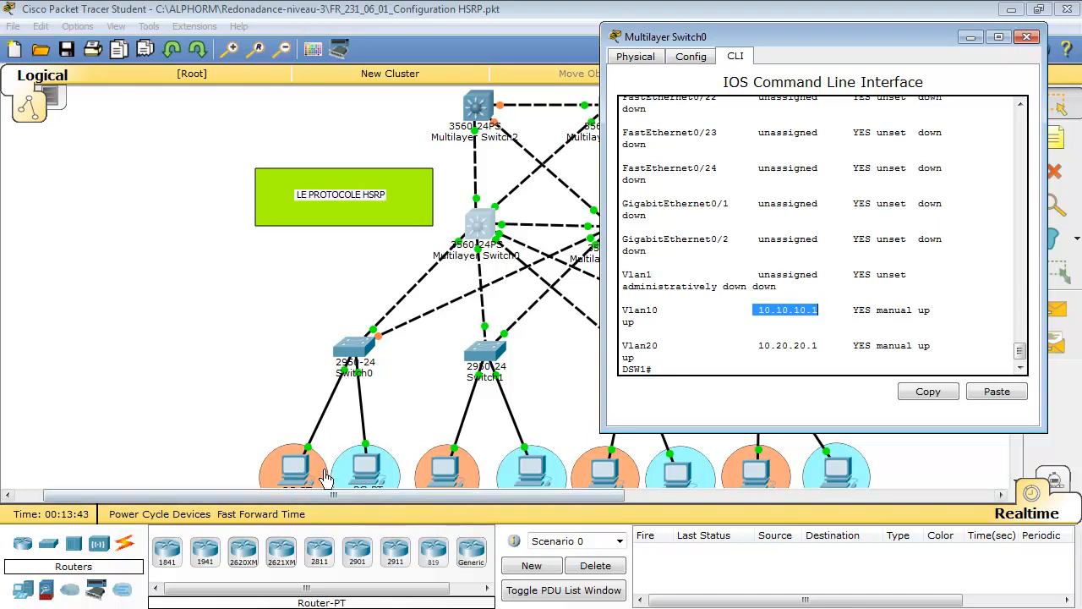
Run ipconfig in the command prompt of PC5, the orange-circled PC connected to Switch1
click(451, 474)
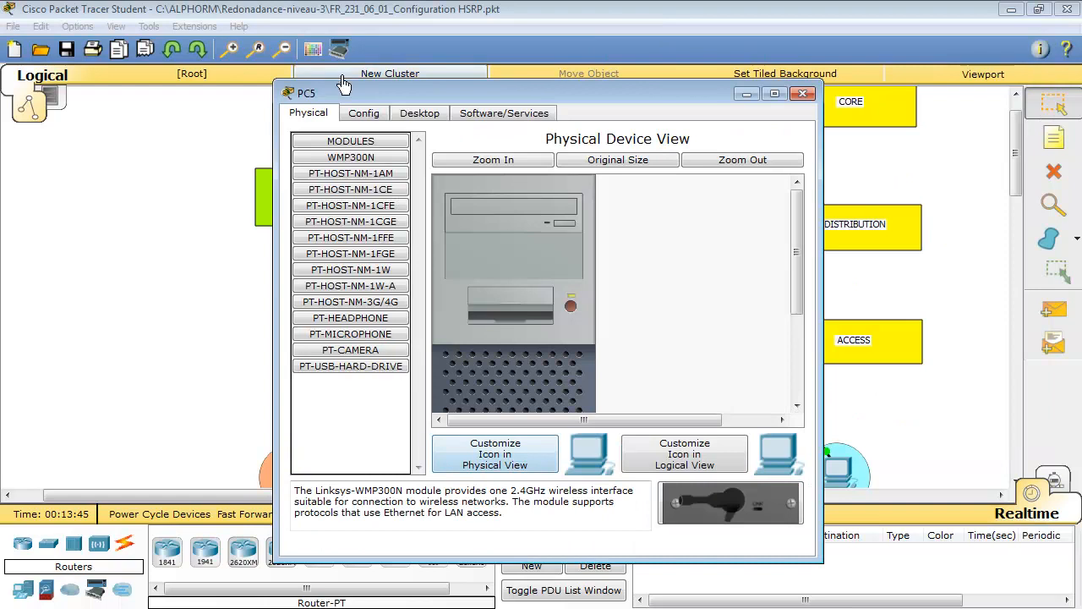
click(364, 115)
click(410, 118)
click(638, 164)
drag(630, 98, 797, 40)
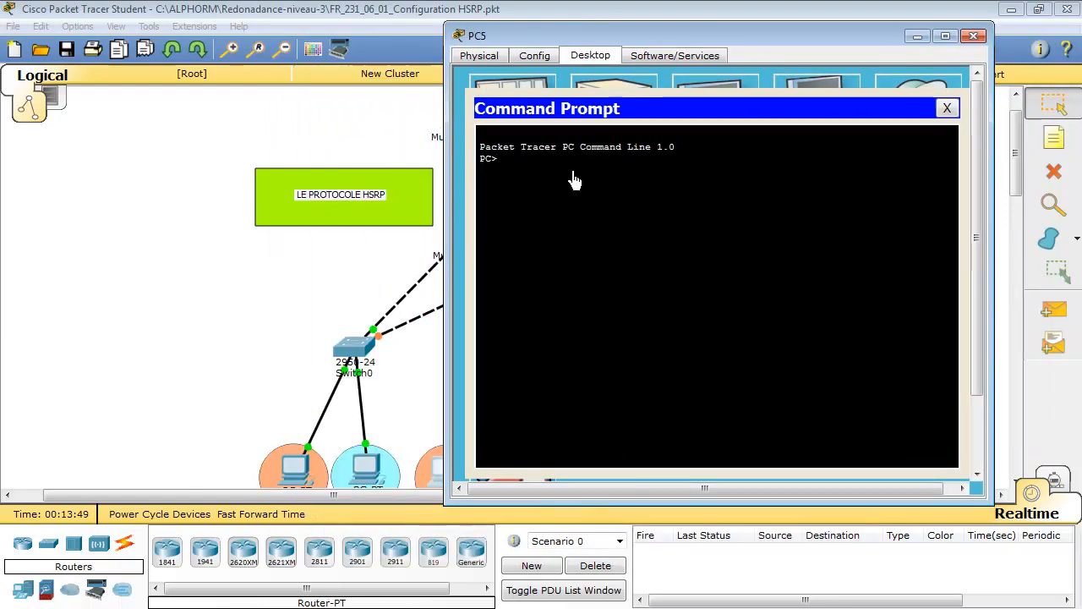
text(ipcon)
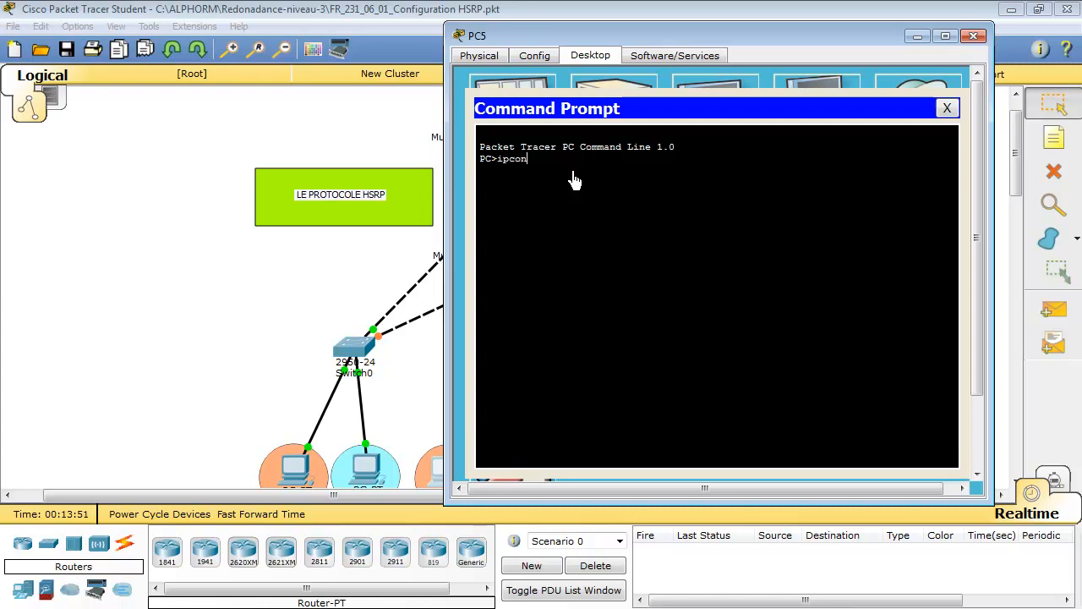
text(fig)
key(Return)
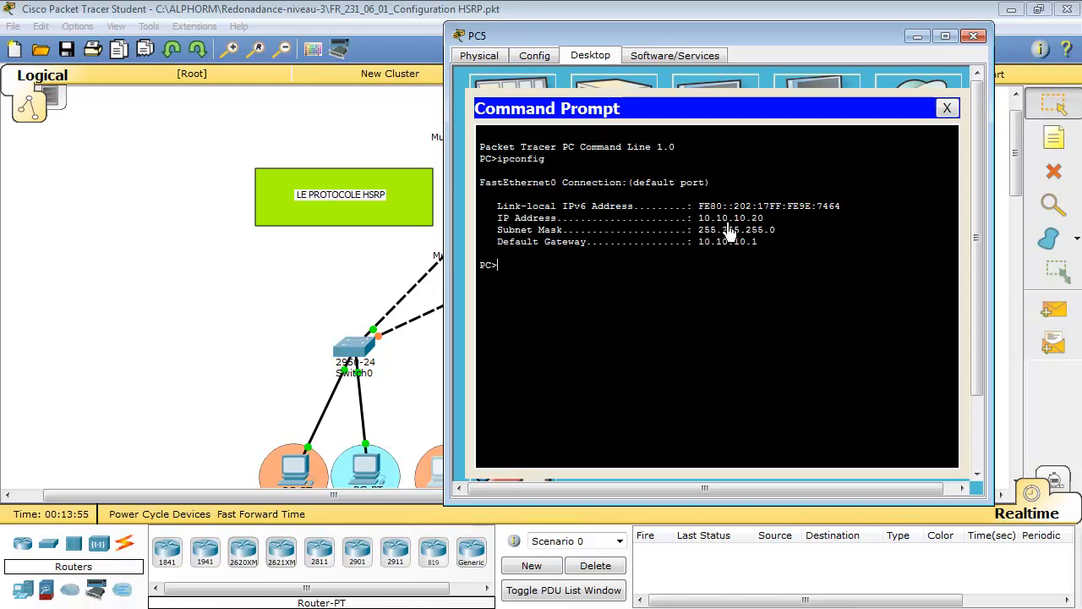
Highlight PC5's IP address and default gateway, and ping 10.10.10.10 from PC5
drag(764, 220, 701, 219)
click(700, 221)
drag(758, 243, 705, 252)
click(704, 251)
text(ping 10.10.10.10)
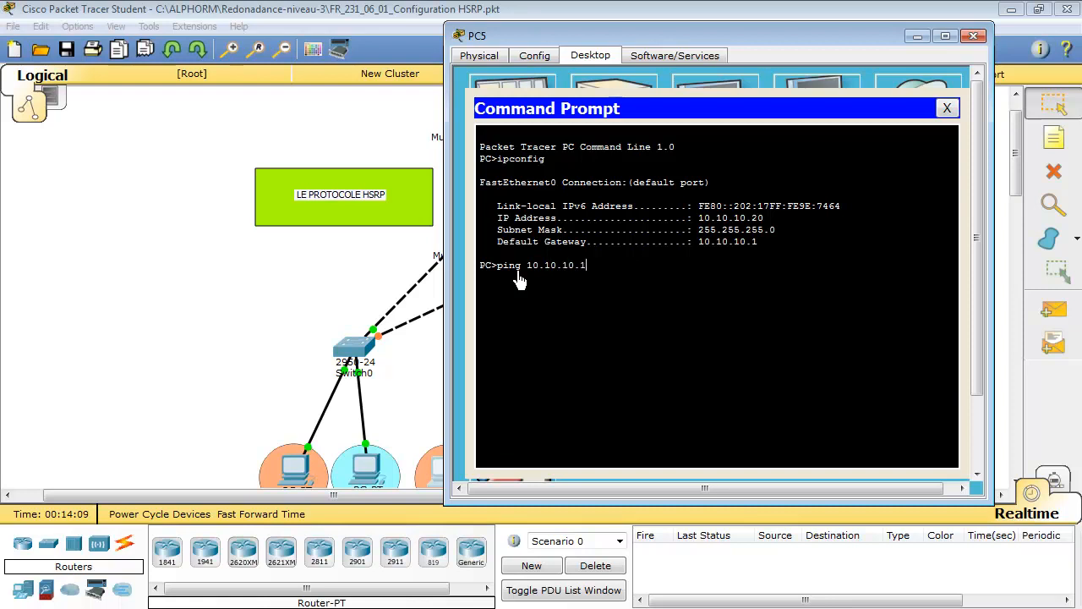
key(Return)
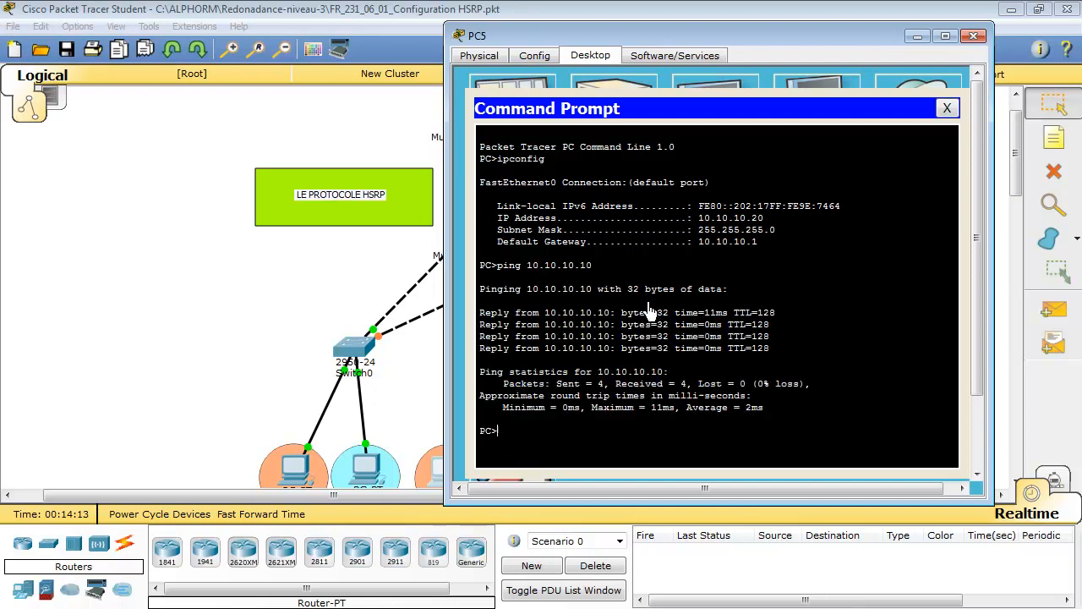
Run ipconfig in the command prompt of the blue-circled PC connected to Switch0
click(397, 410)
click(367, 467)
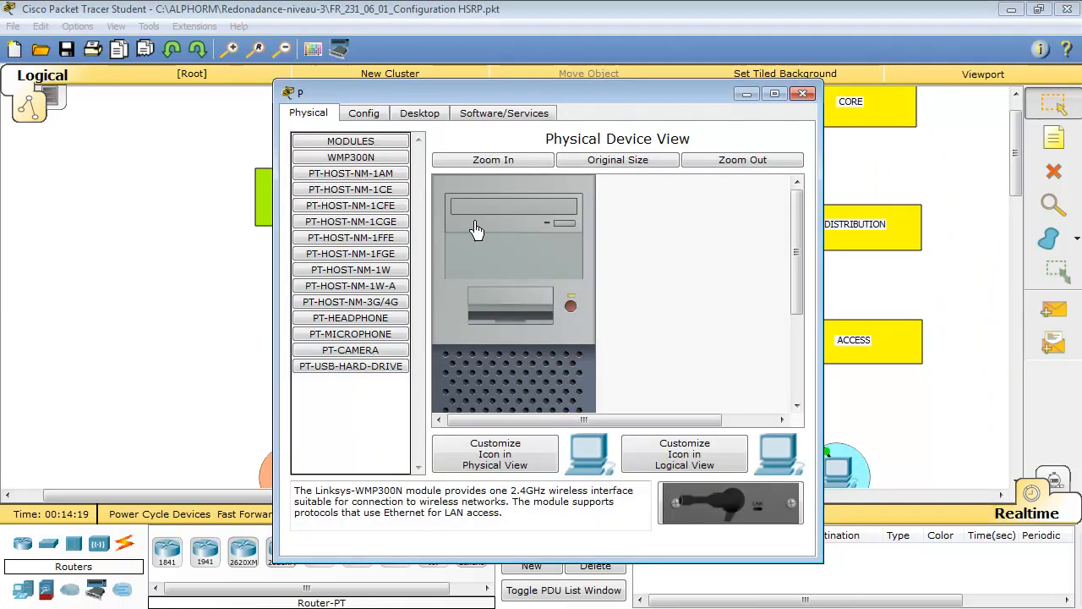
click(364, 115)
click(420, 115)
drag(627, 114, 842, 62)
click(845, 115)
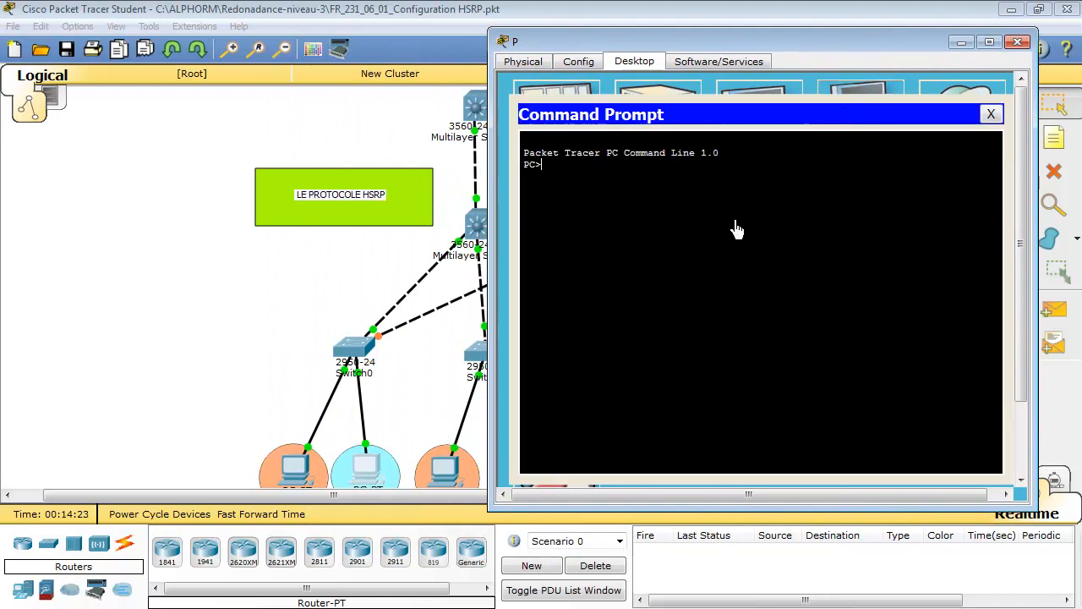
text(ipc)
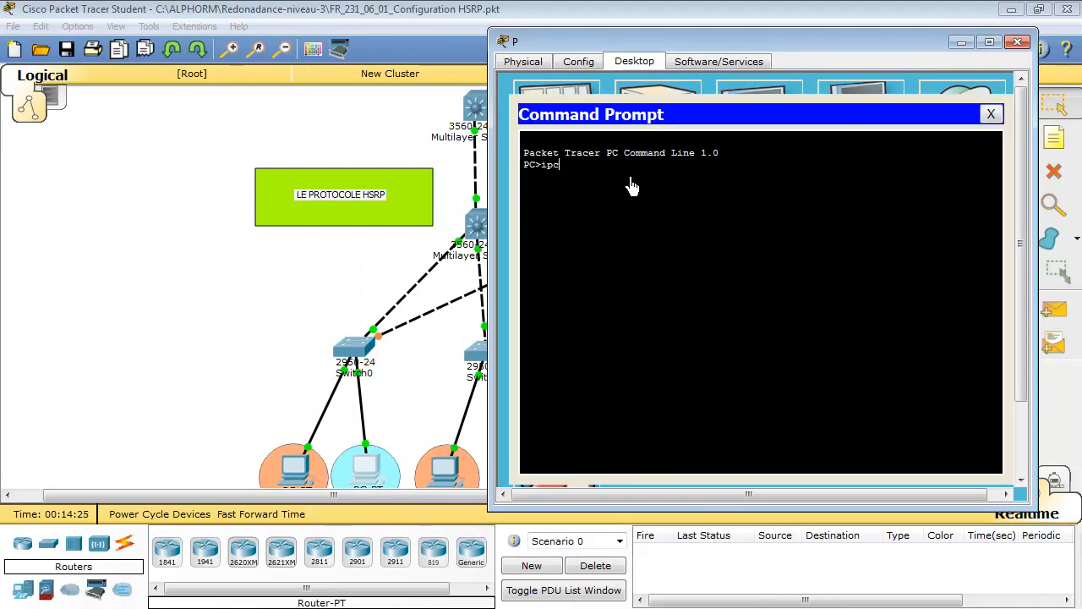
text(onfig)
key(Return)
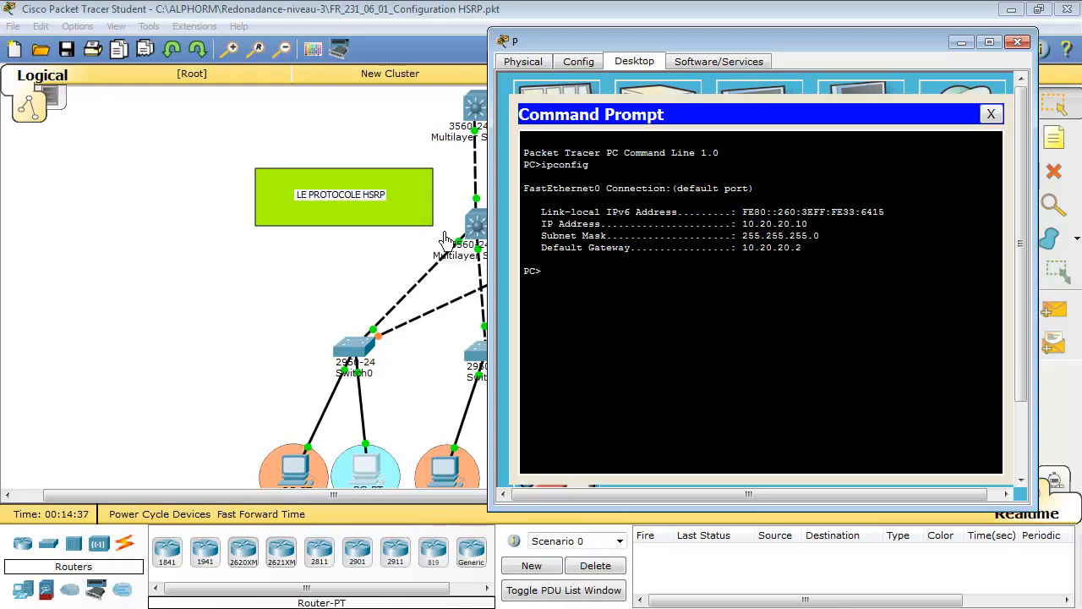
Highlight the Vlan20 address in DSW1's interface listing and compare it with the blue-circled Switch0 PC's default gateway
click(477, 227)
drag(758, 347, 823, 354)
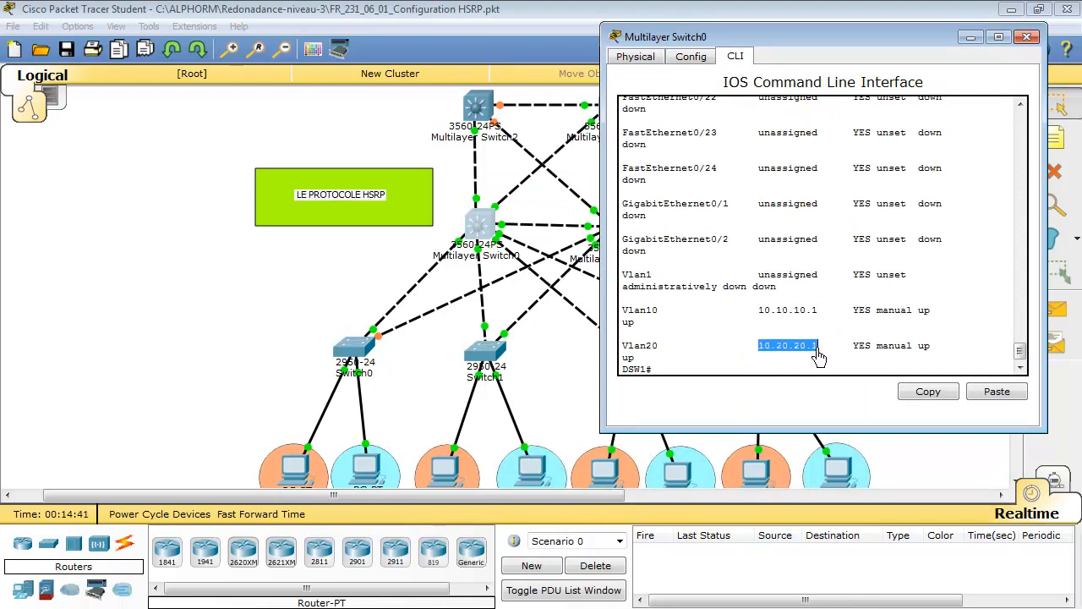
click(367, 467)
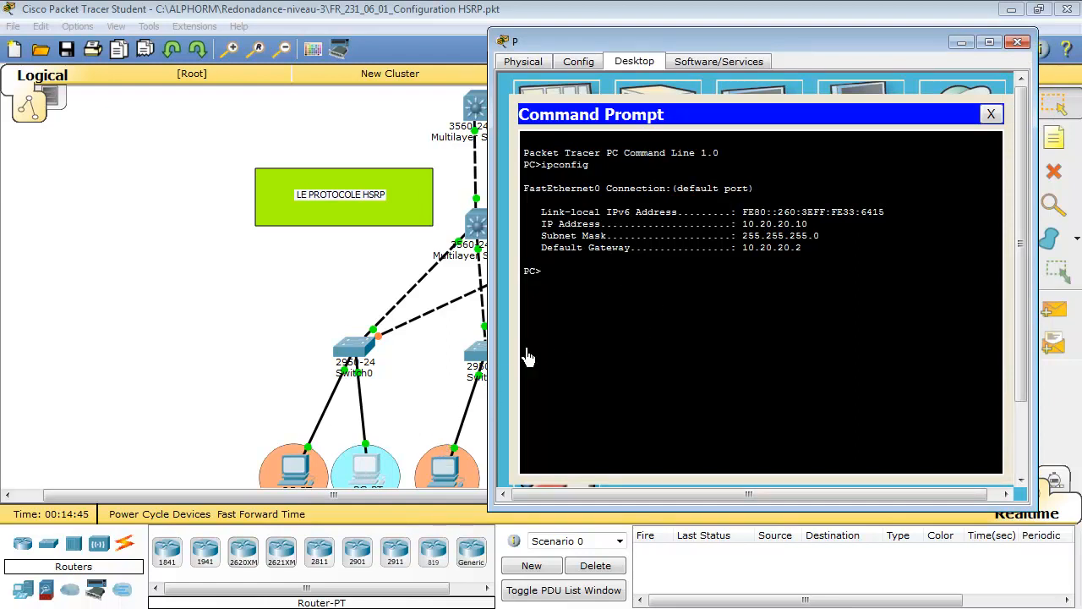
click(471, 446)
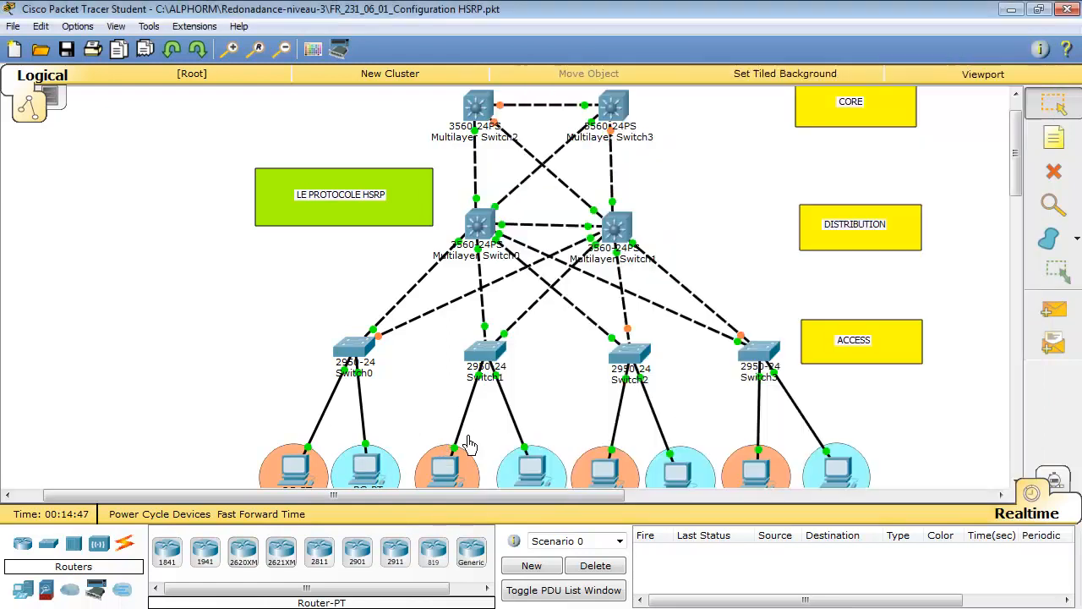
Run ipconfig in the command prompt of PC1, the blue-circled PC connected to Switch1
click(524, 470)
click(416, 115)
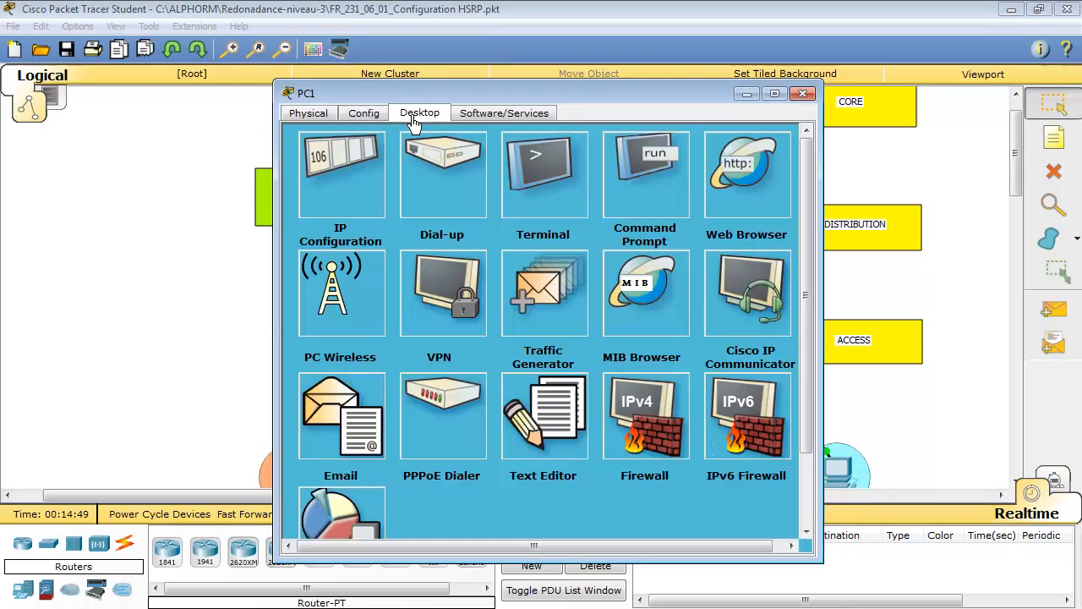
click(630, 182)
drag(559, 95, 763, 76)
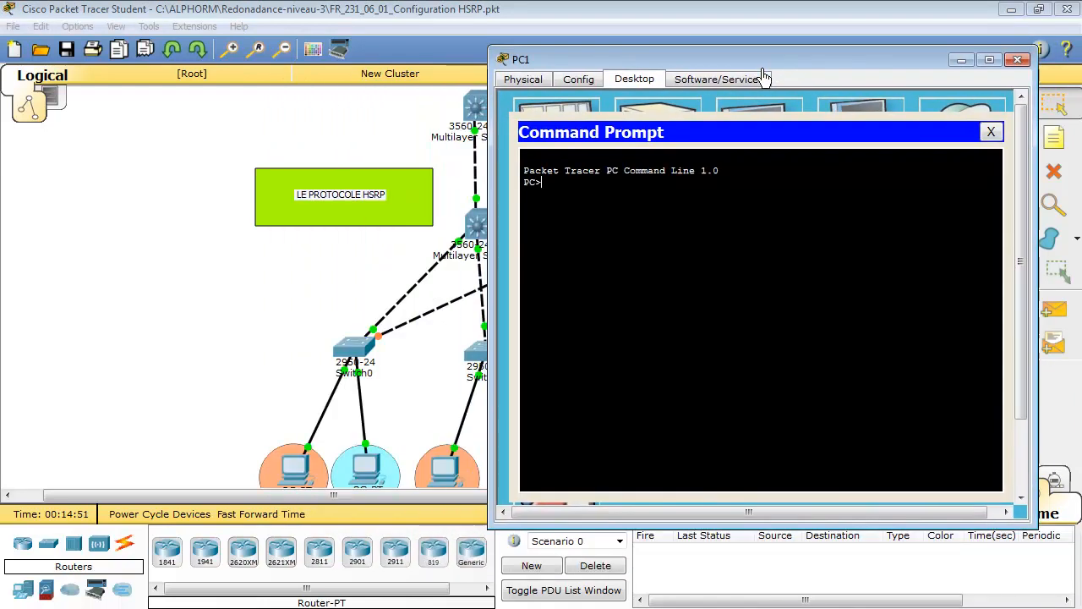
text(ipconfig)
key(Return)
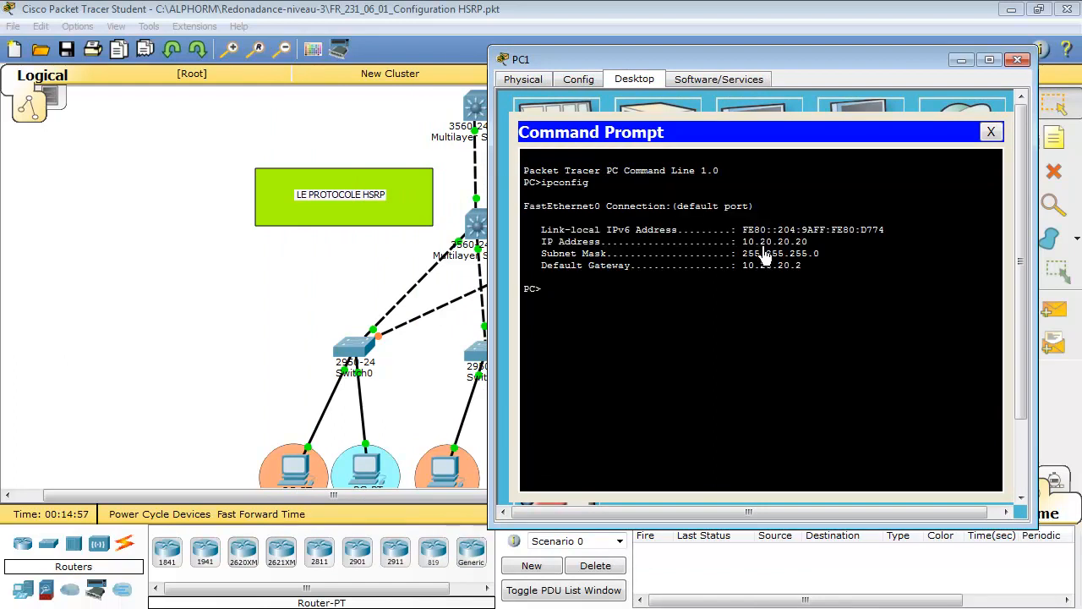
Ping 10.20.20.10 from PC1 and minimize its window
drag(796, 244, 808, 244)
click(809, 244)
text(10.20.20.10)
key(Return)
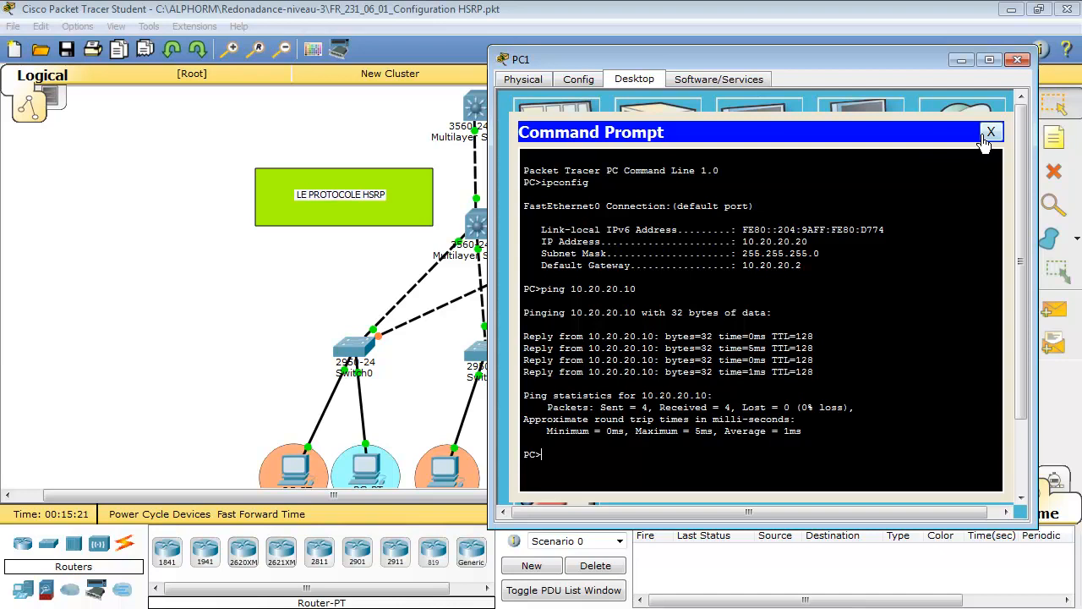
click(958, 62)
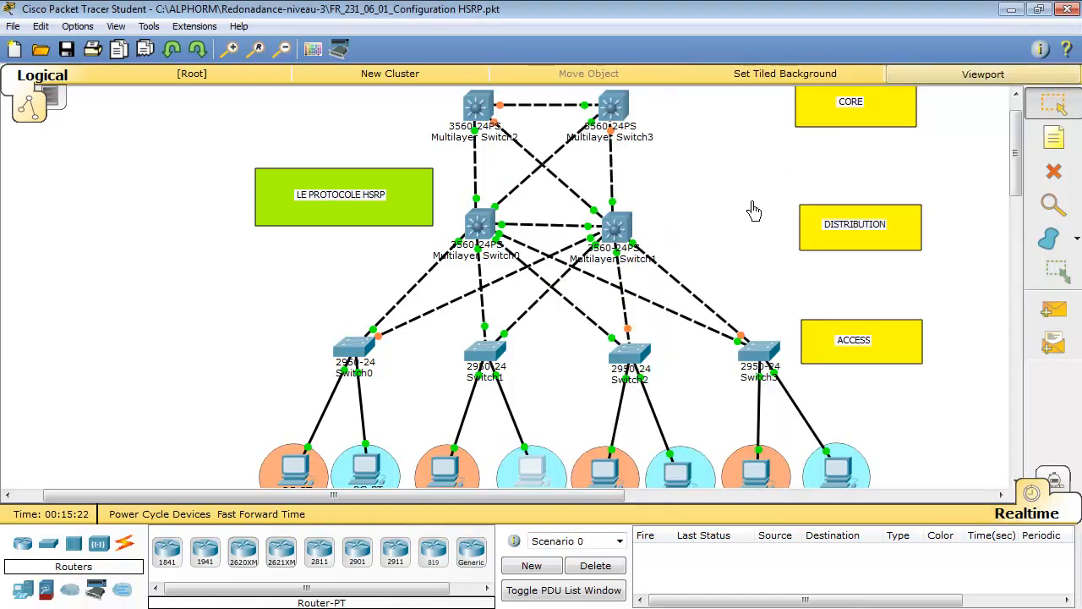
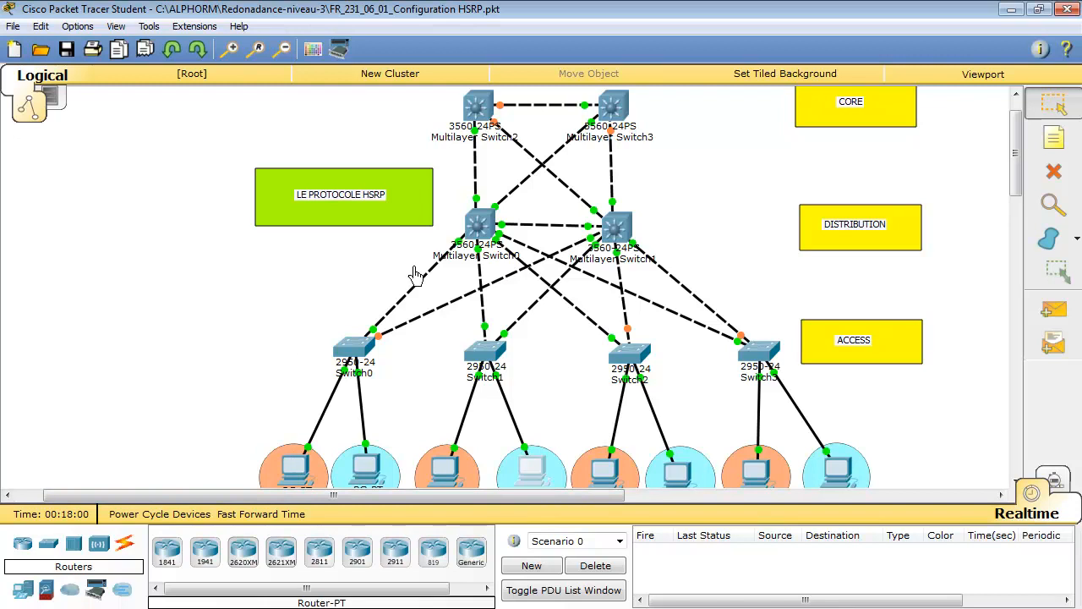
Open the command line of Multilayer Switch0 (DSW1) and enter global configuration mode with configure terminal
click(482, 227)
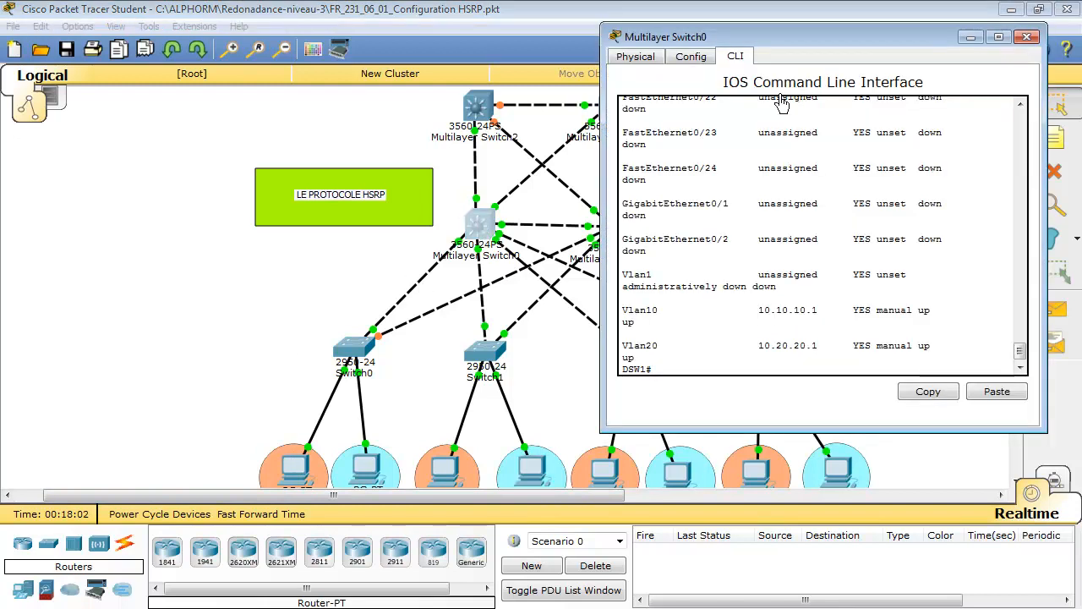
drag(768, 39, 598, 6)
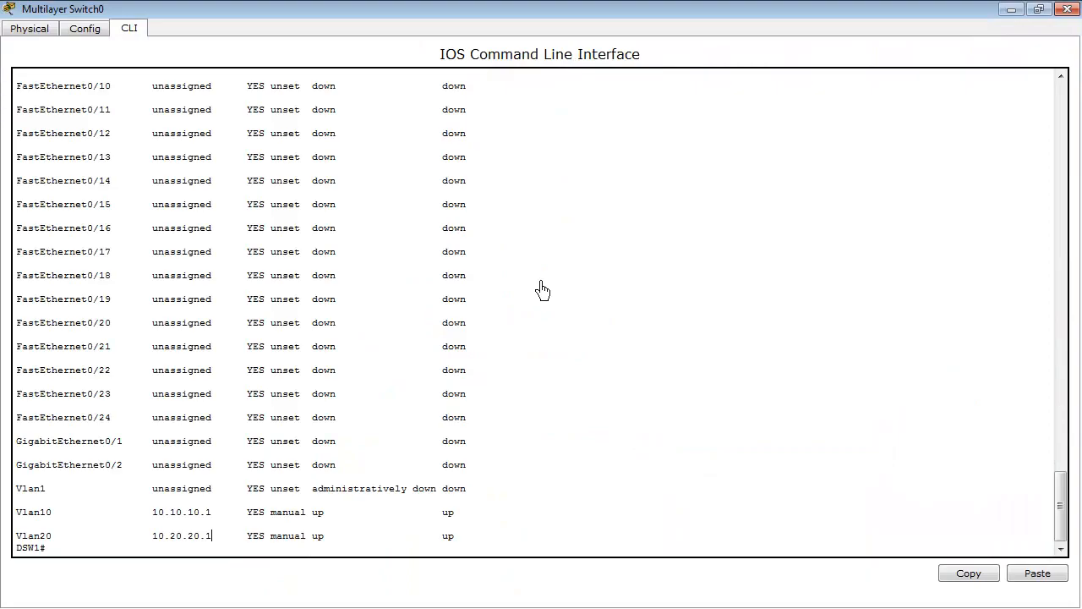
click(1038, 9)
click(704, 292)
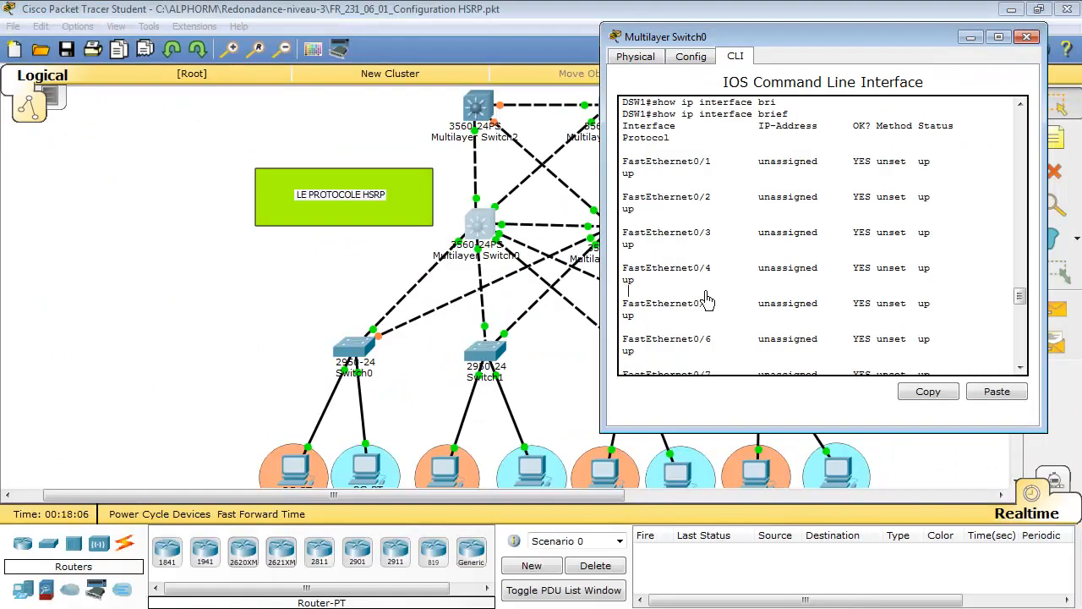
key(Return)
key(Return)
key(Return)
key(Return)
key(Return)
key(Return)
key(Return)
text(configure terminal)
key(Tab)
text(t)
key(Tab)
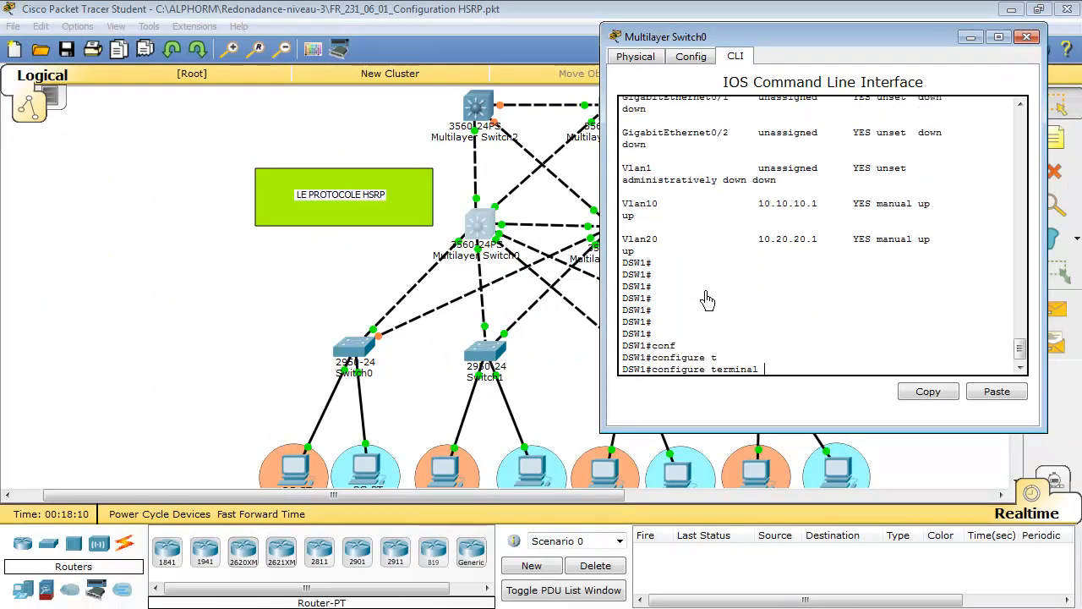
key(Return)
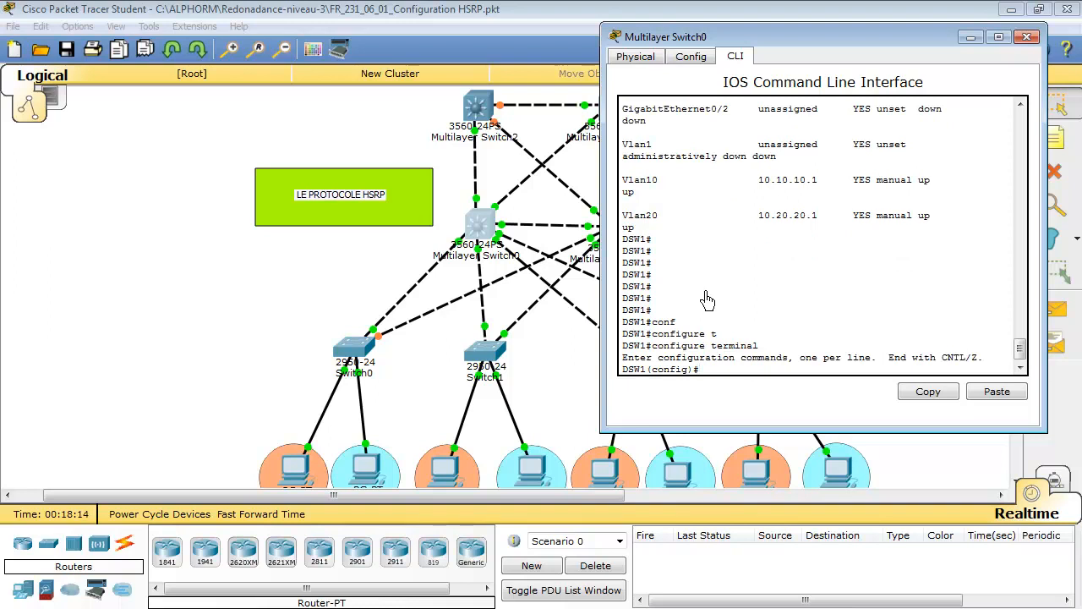
Enter interface configuration mode for VLAN 10 on DSW1
text(in)
key(Tab)
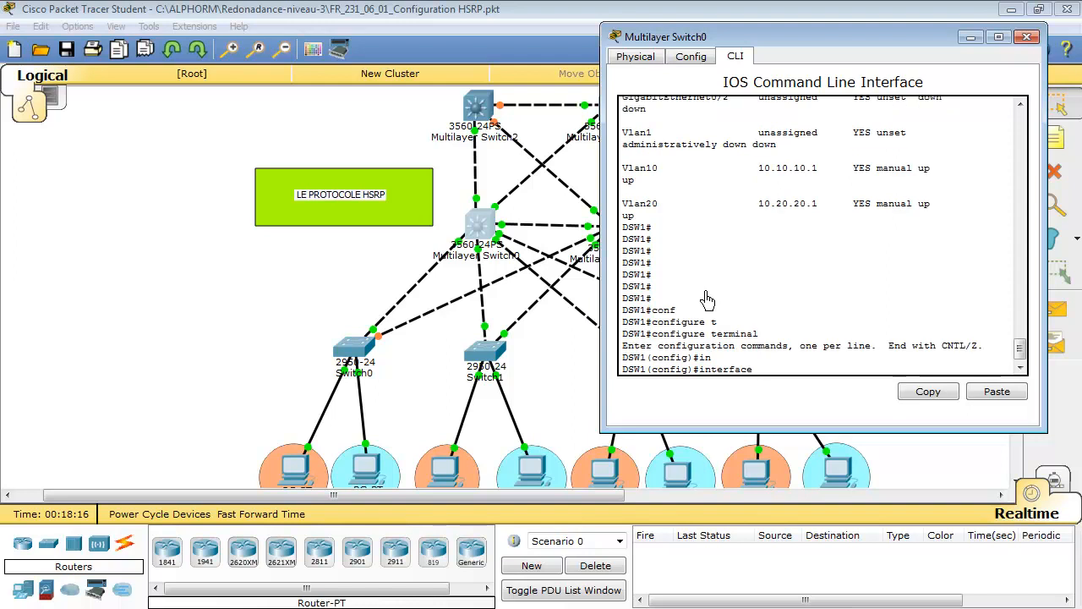
text(vl)
key(Tab)
text(1)
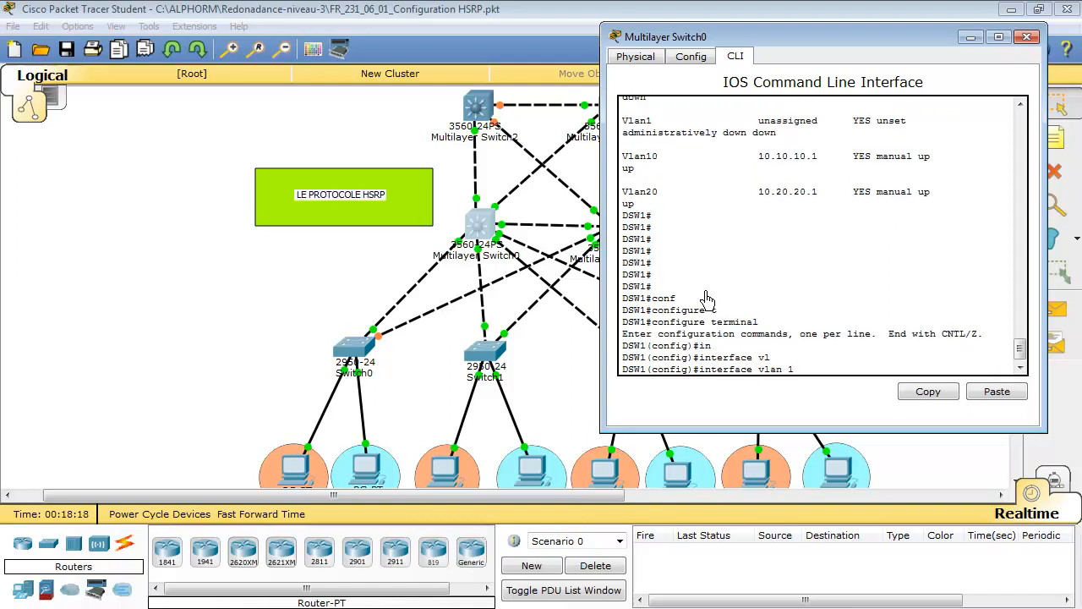
text(0)
key(Return)
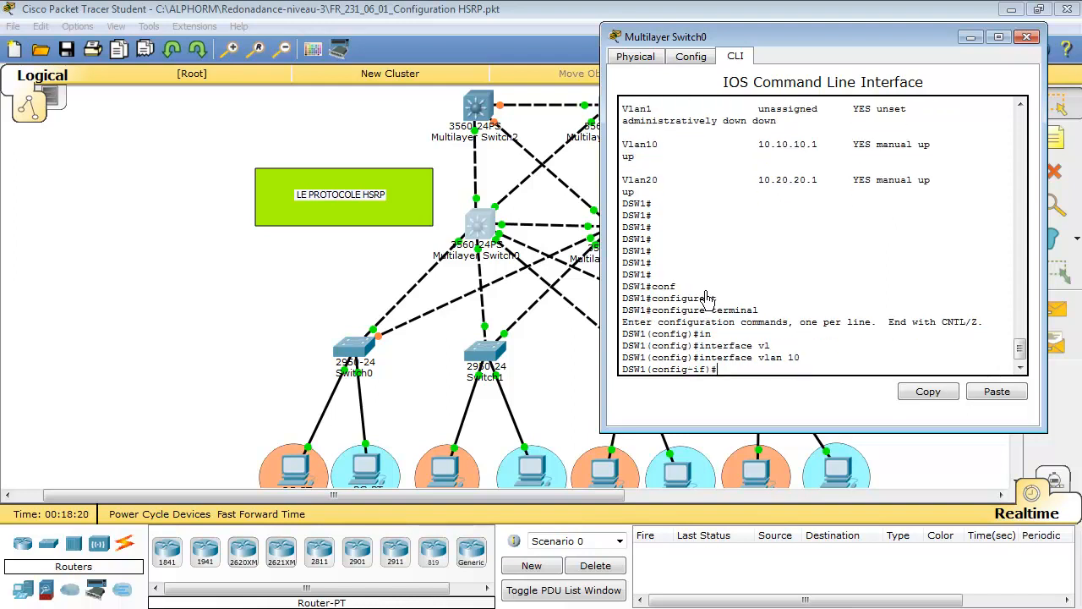
Use the CLI help on DSW1 to list the options of standby 10 and the arguments of its ip keyword
text(st)
key(Tab)
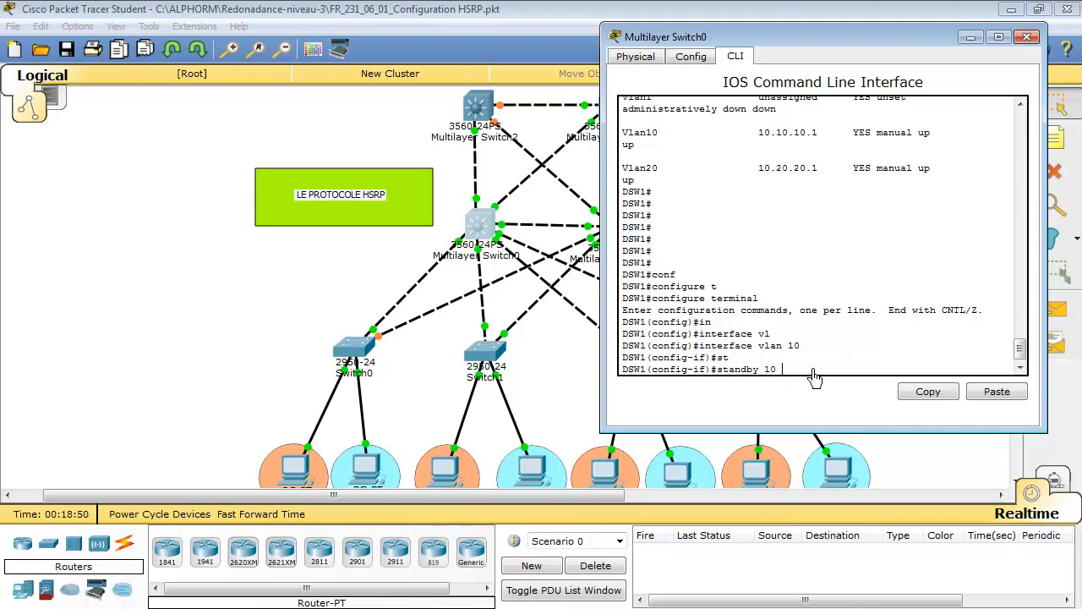
text(?)
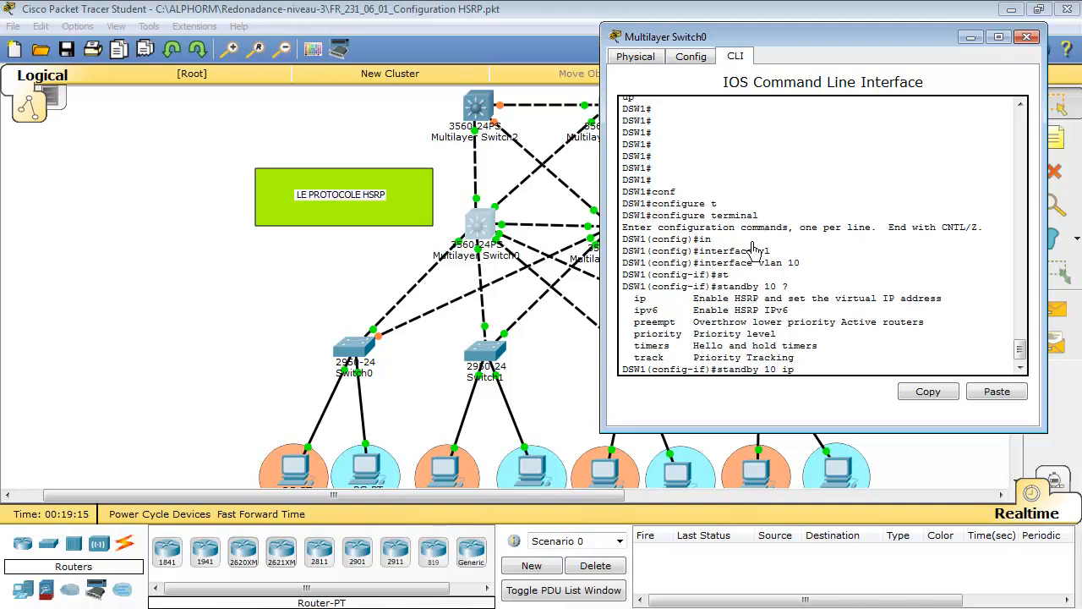
text(add)
key(Tab)
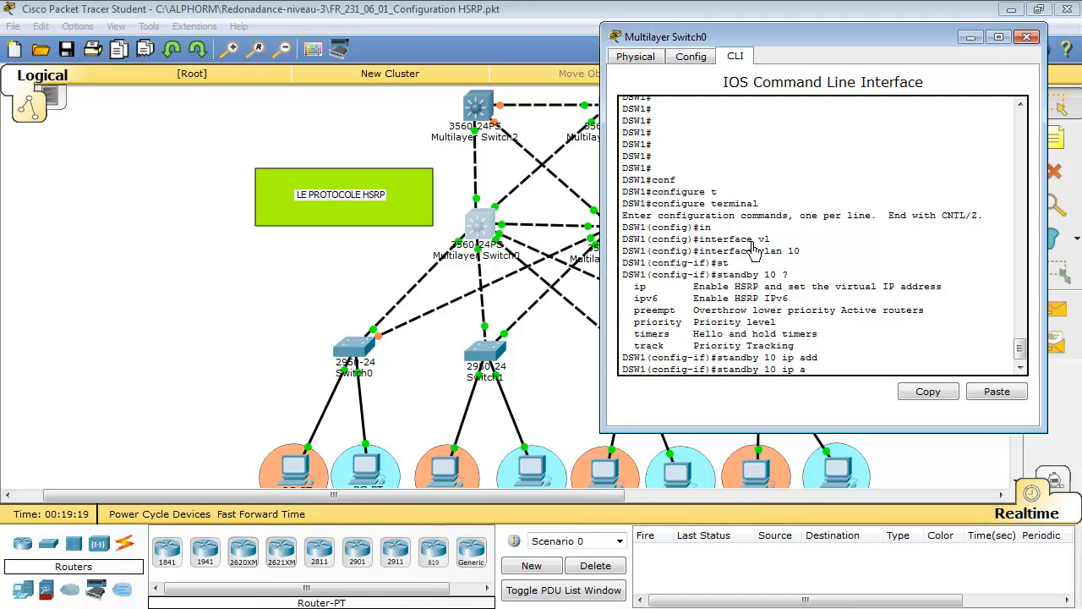
text(?)
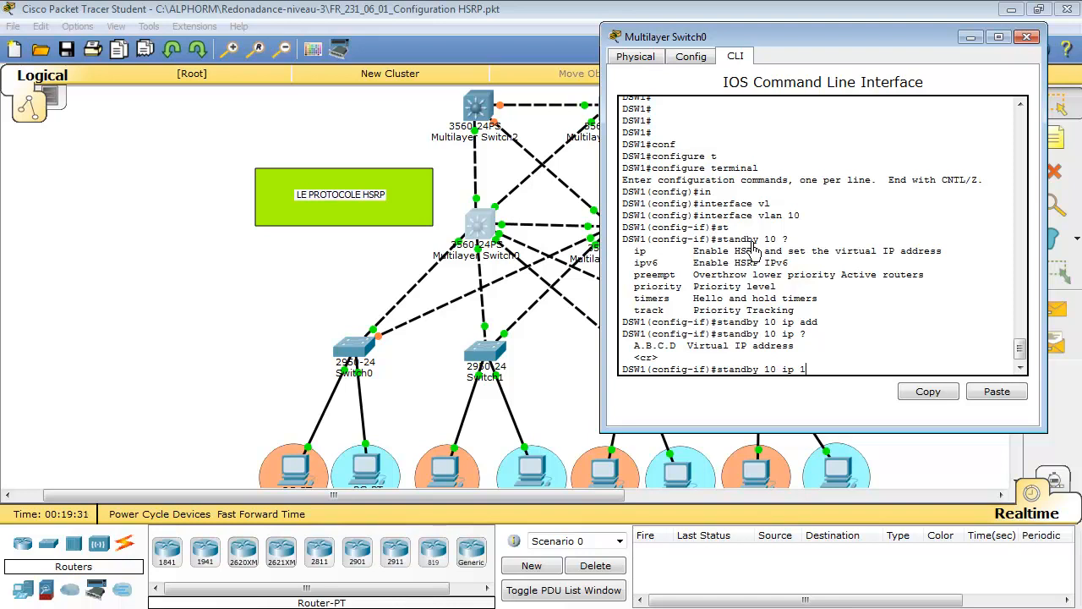
Assign the virtual IP address 10.10.10.254 to HSRP group 10 on DSW1's VLAN 10 interface
text(0.10.10.254)
key(Return)
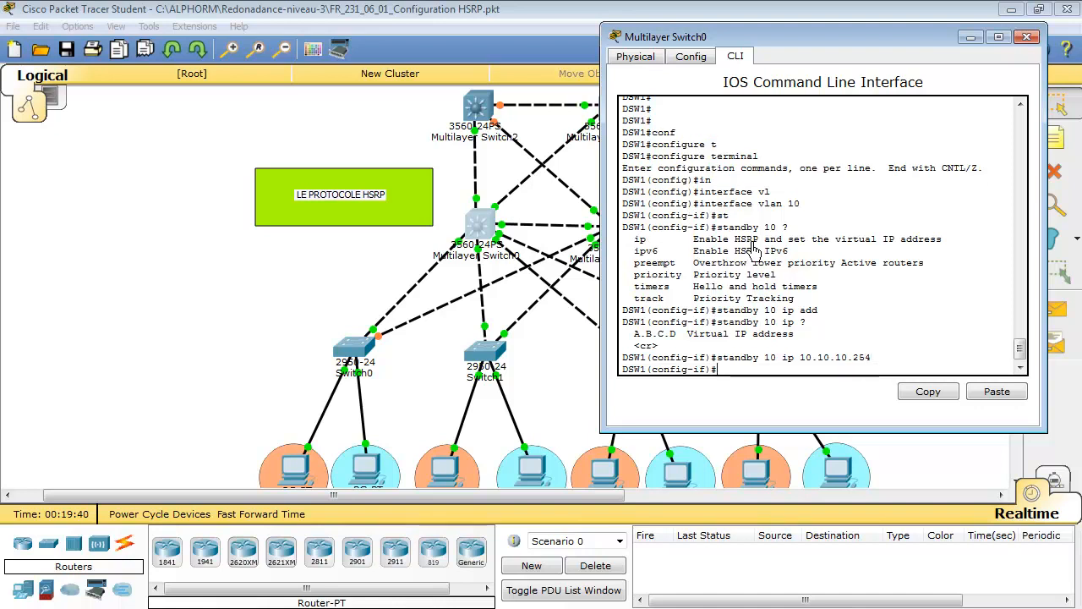
key(Return)
key(Return)
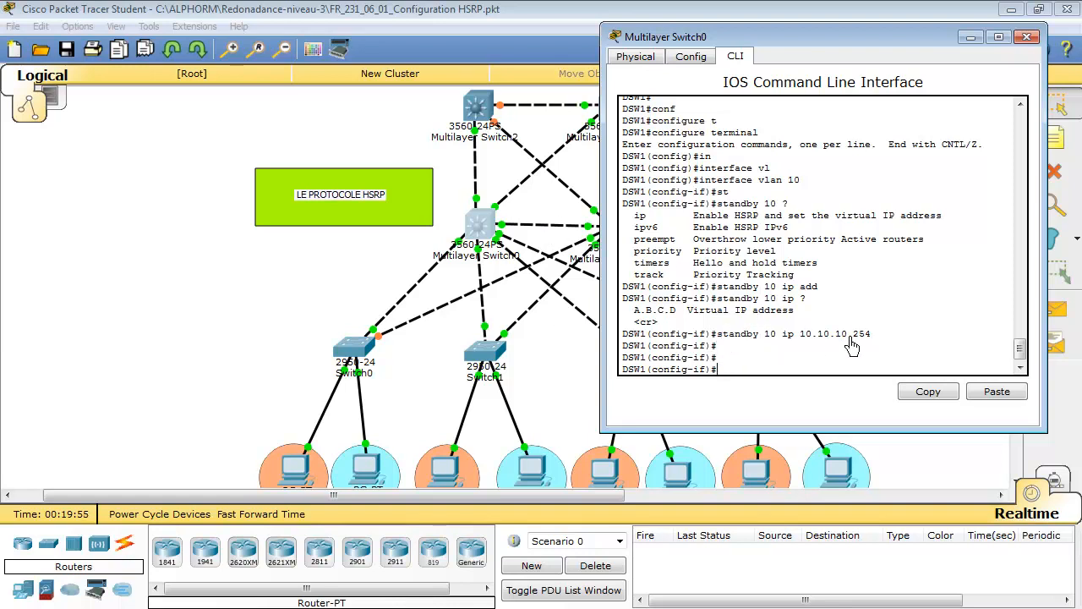
Switch to the command line of Multilayer Switch1 (DSW2) and enter global configuration mode
click(543, 220)
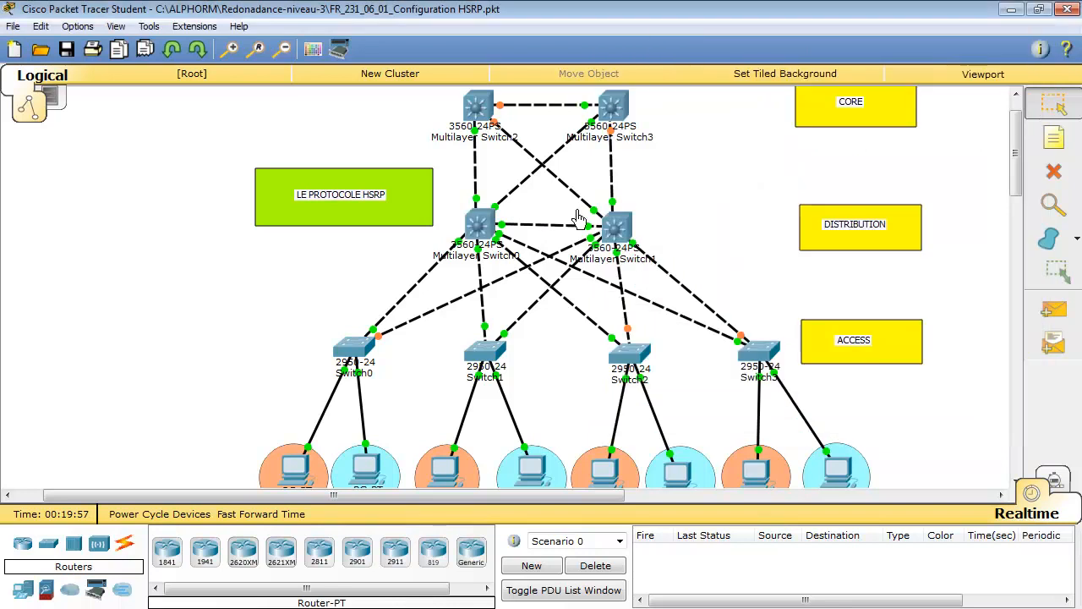
click(613, 227)
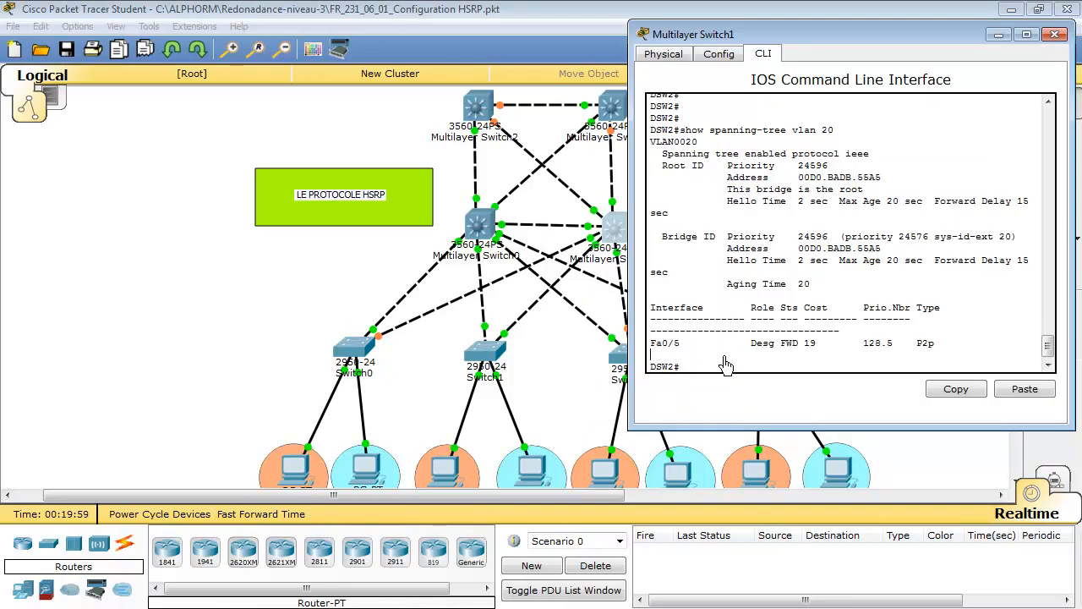
key(Return)
key(Return)
key(Return)
key(Return)
key(Return)
key(Return)
key(Return)
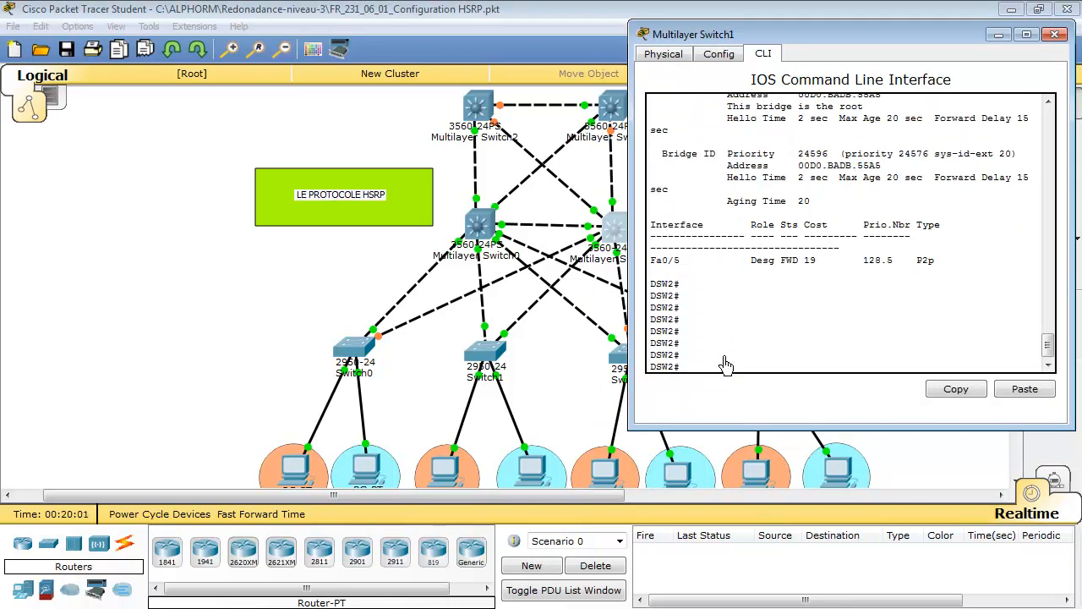
text(conf)
key(Tab)
text(t)
key(Tab)
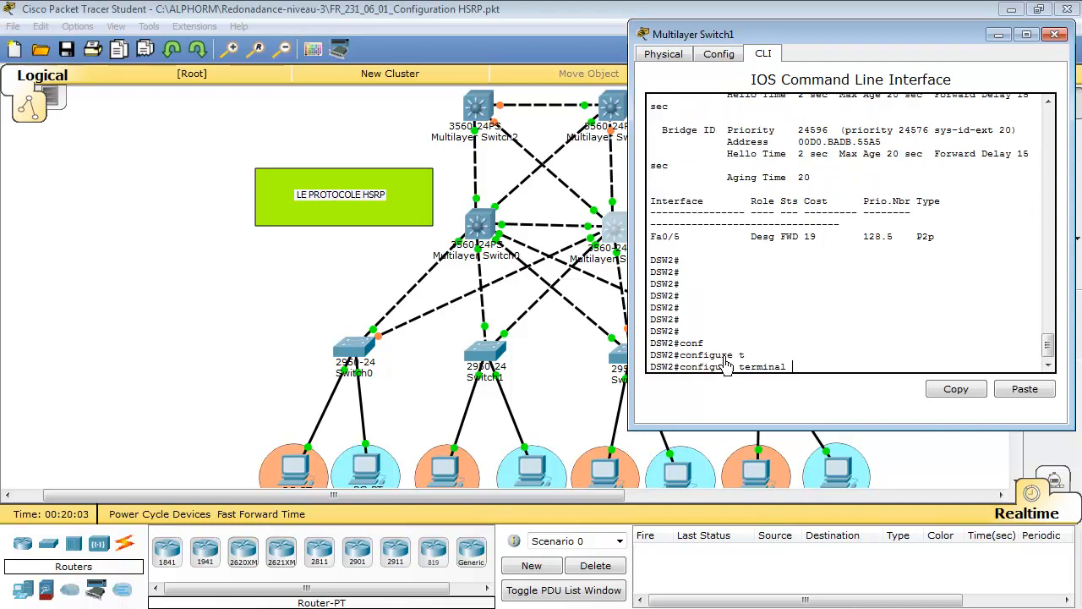
key(Return)
Enter interface configuration mode for VLAN 10 on DSW2
text(int)
key(Tab)
text(b)
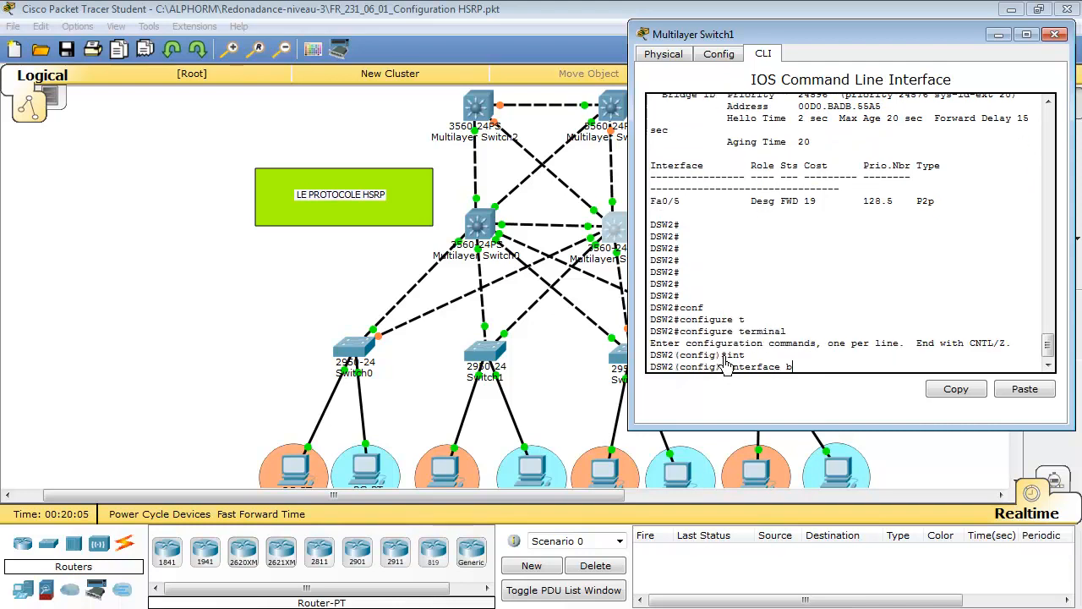
text(l)
key(Tab)
text(1)
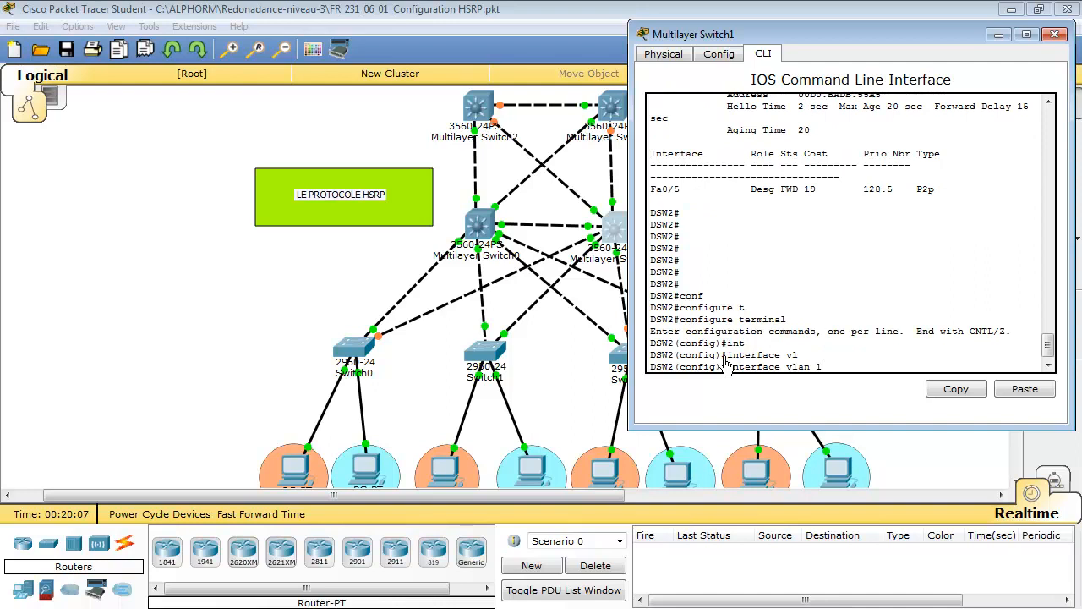
text(0)
key(Return)
Configure HSRP group 10 on DSW2's VLAN 10 interface with the virtual IP address 10.10.10.254
text(sta)
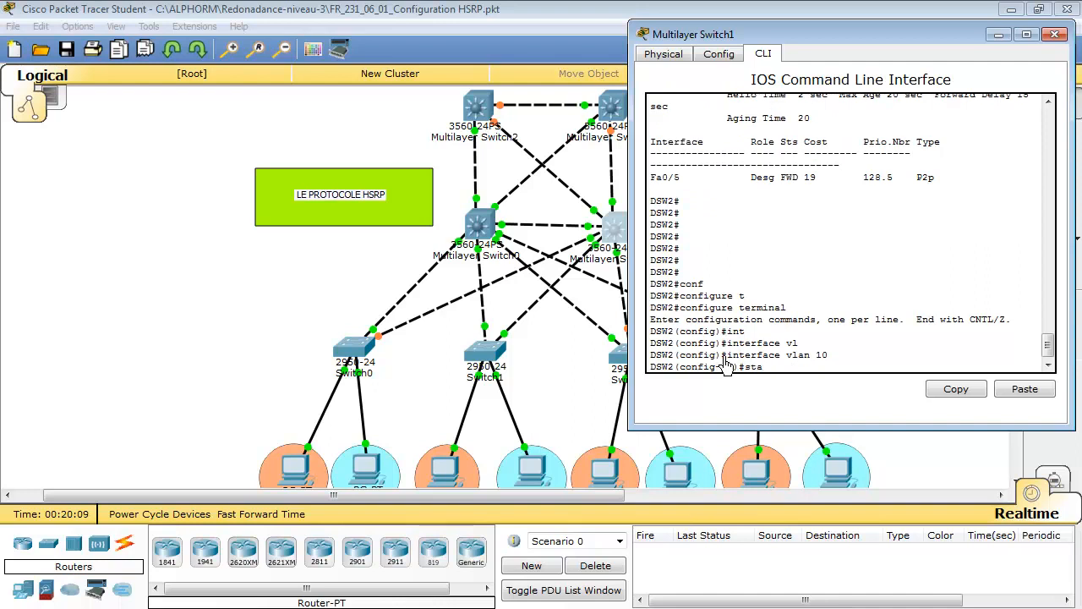
text(n)
key(Tab)
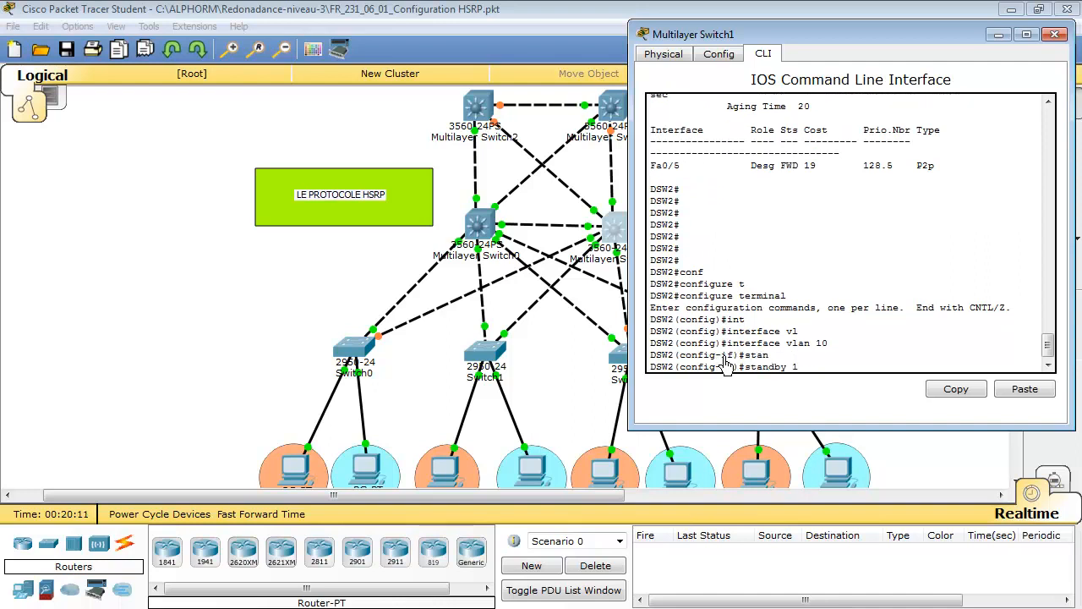
text(10 ip)
key(Tab)
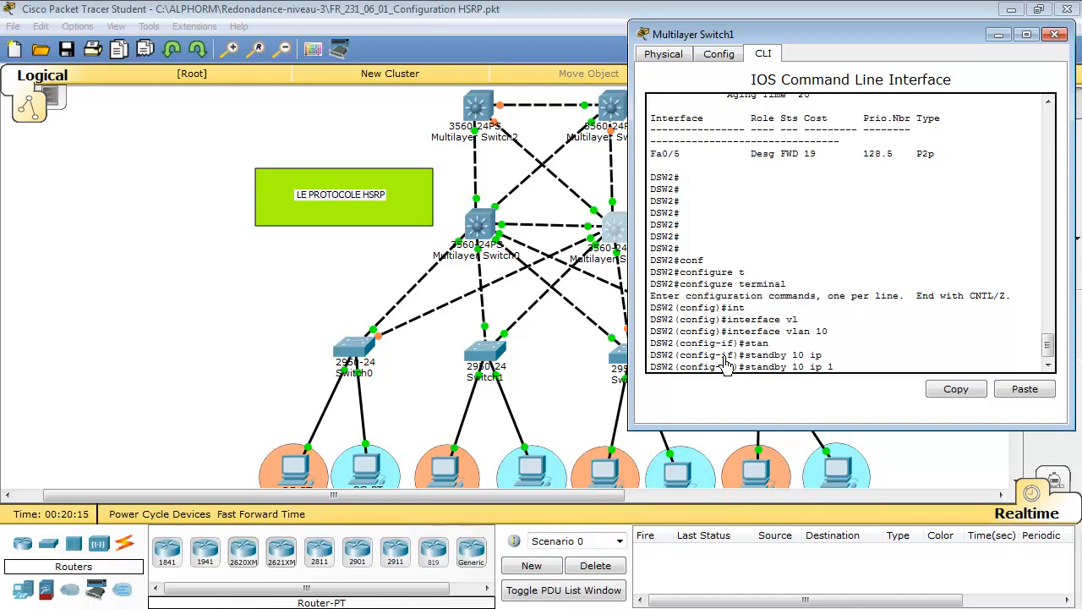
text(10.10.10.254)
key(Return)
key(Return)
key(Return)
key(Return)
key(Return)
key(Return)
key(Return)
key(Return)
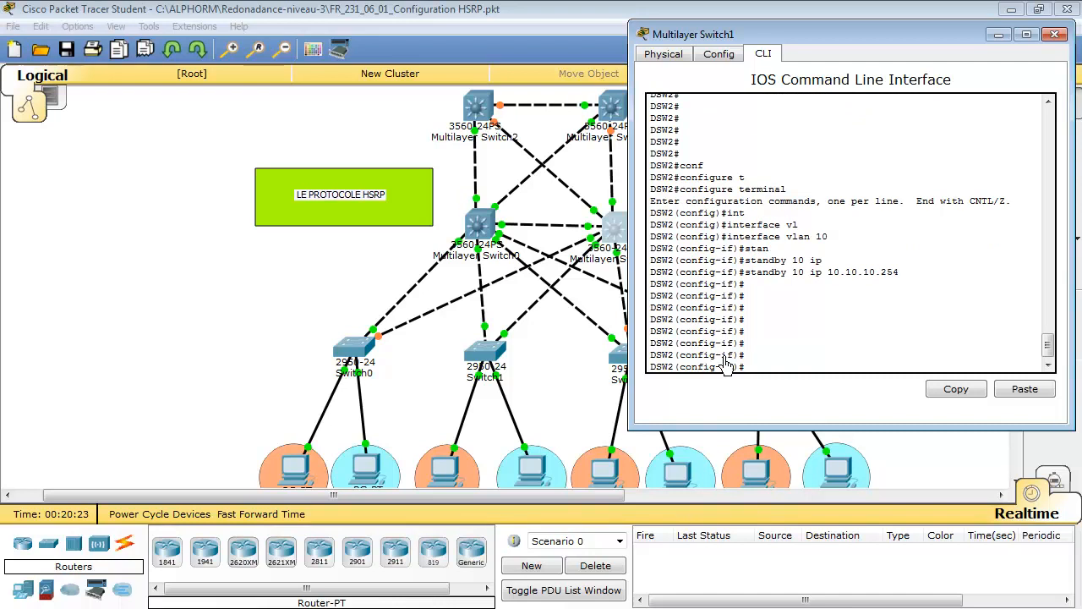
Leave configuration mode on DSW2 and return to the privileged EXEC prompt
key(ctrl+z)
key(Return)
key(Return)
key(Return)
key(Return)
key(Return)
key(Return)
key(Return)
key(Return)
key(Return)
key(Return)
key(Return)
key(Return)
key(Return)
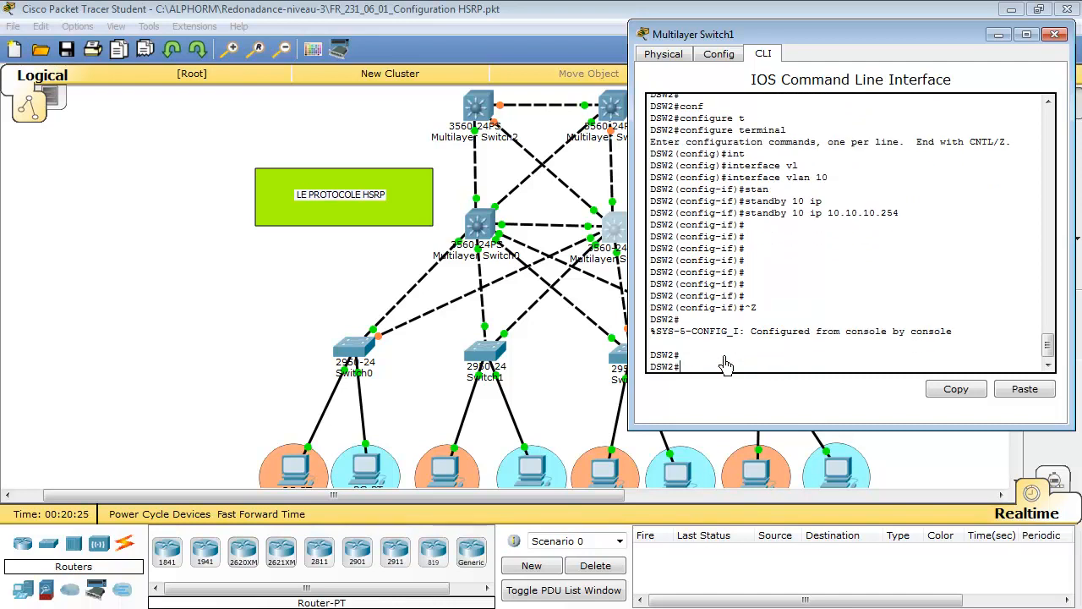
key(Return)
key(Return)
key(Return)
key(Return)
key(Return)
key(Return)
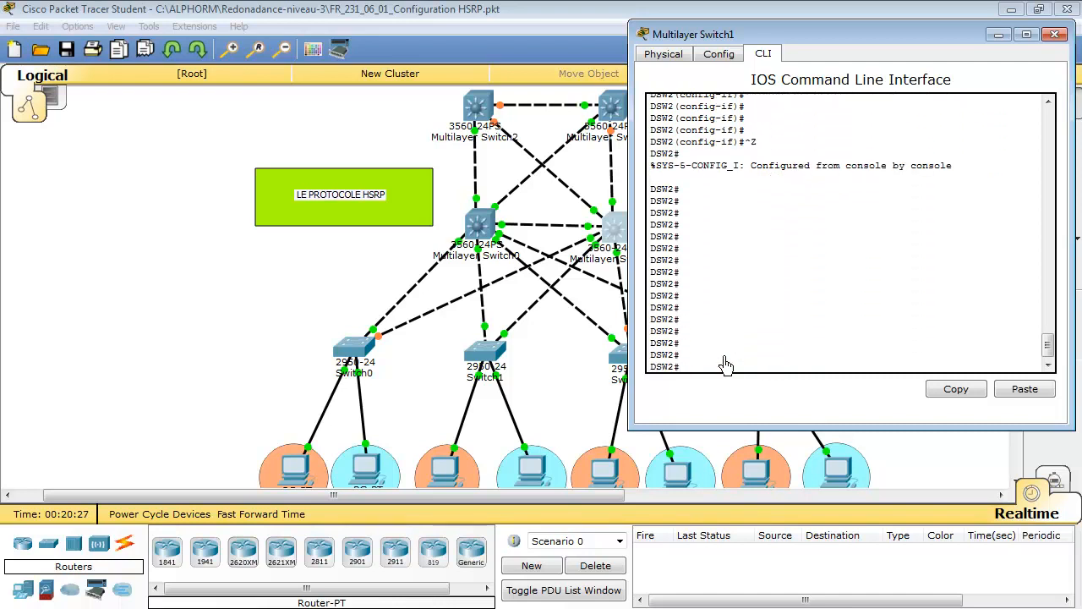
Run show standby brief on DSW2 and highlight the HSRP state of the VLAN 10 interface
text(#s)
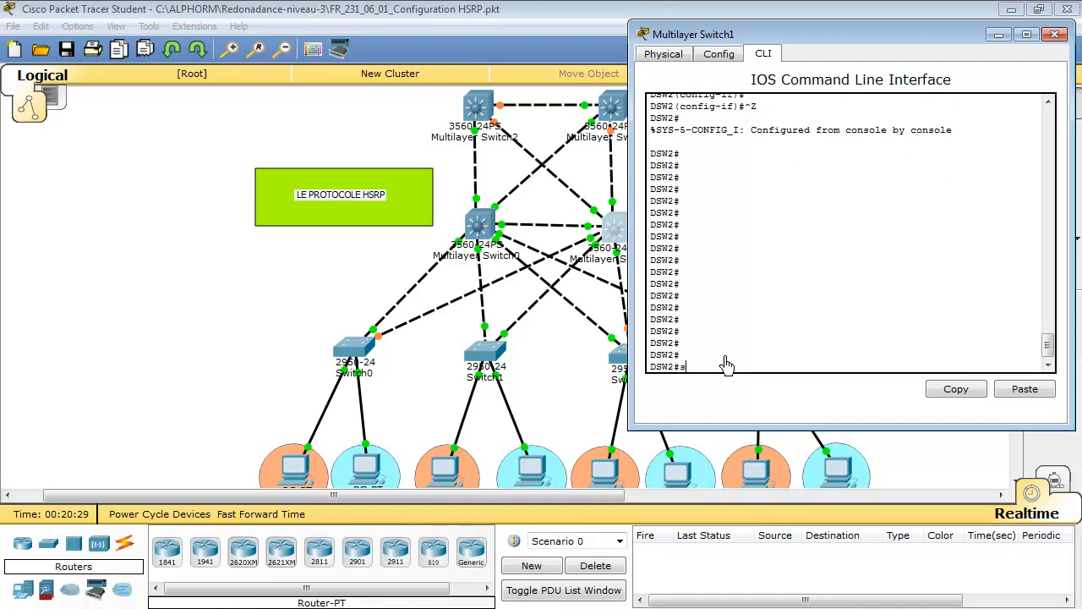
text(h)
key(Tab)
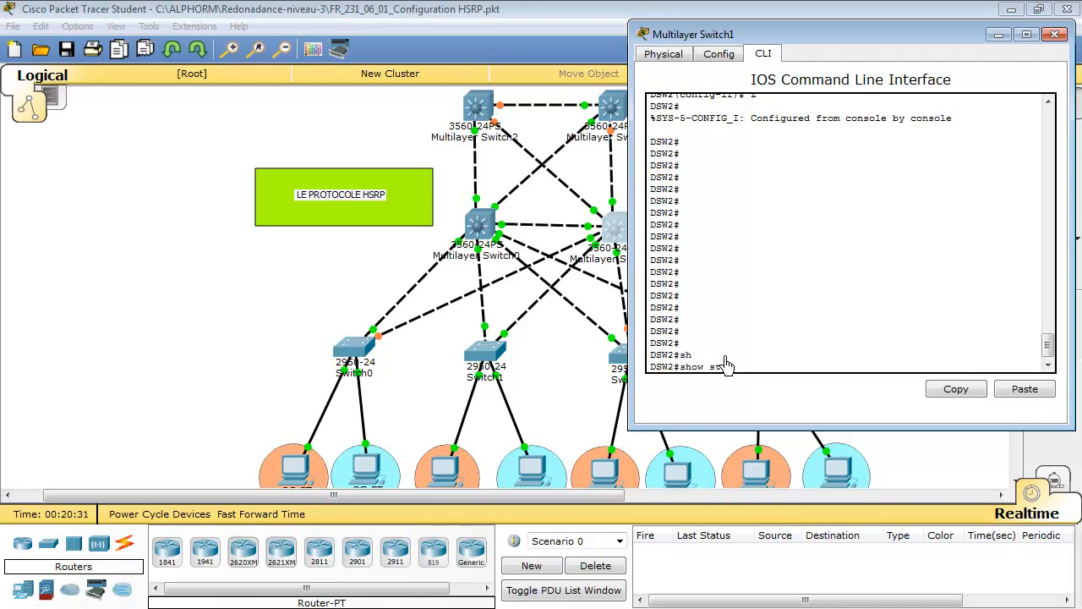
text(st)
key(Tab)
text(an)
key(Tab)
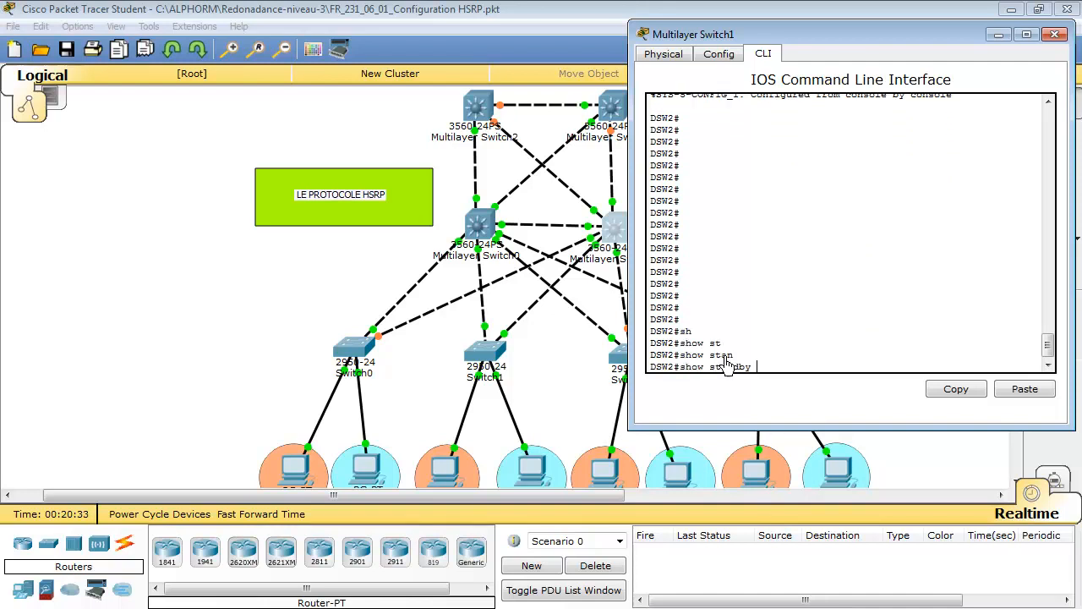
text(bri)
key(Tab)
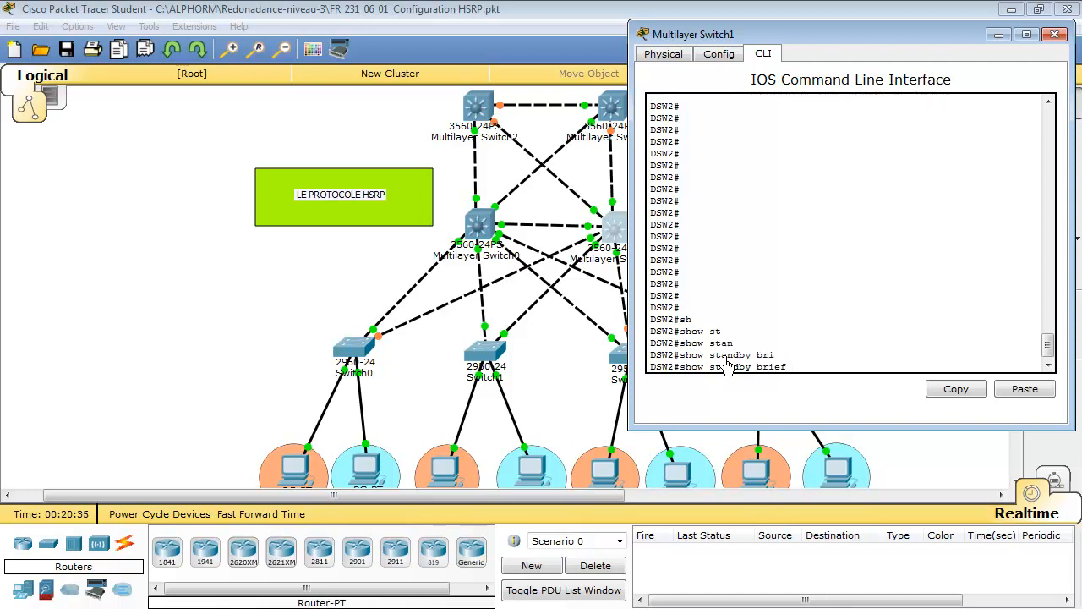
key(Return)
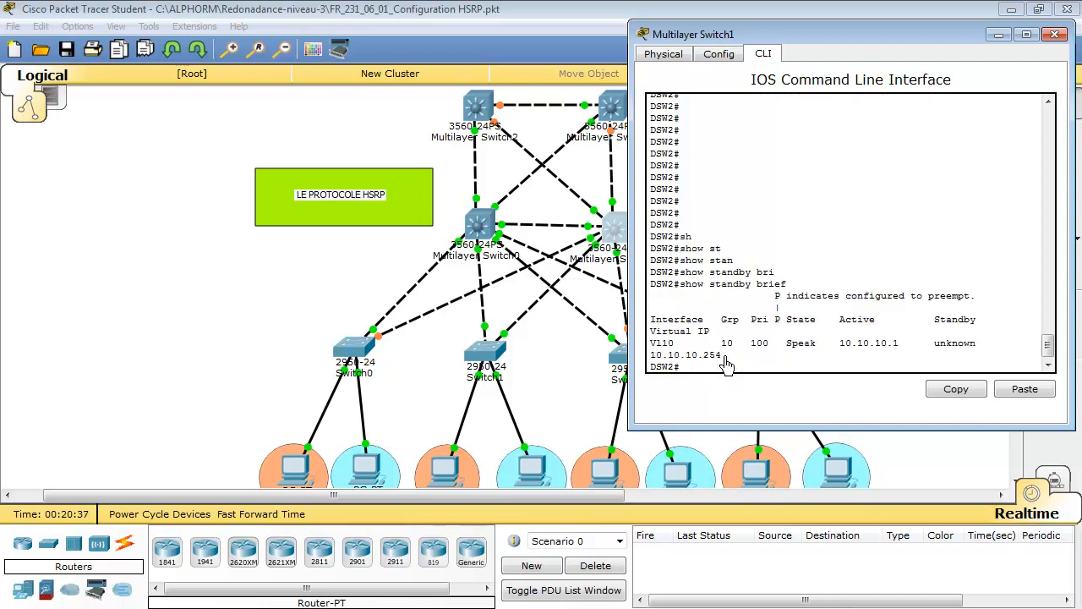
drag(787, 344, 817, 354)
drag(785, 322, 815, 328)
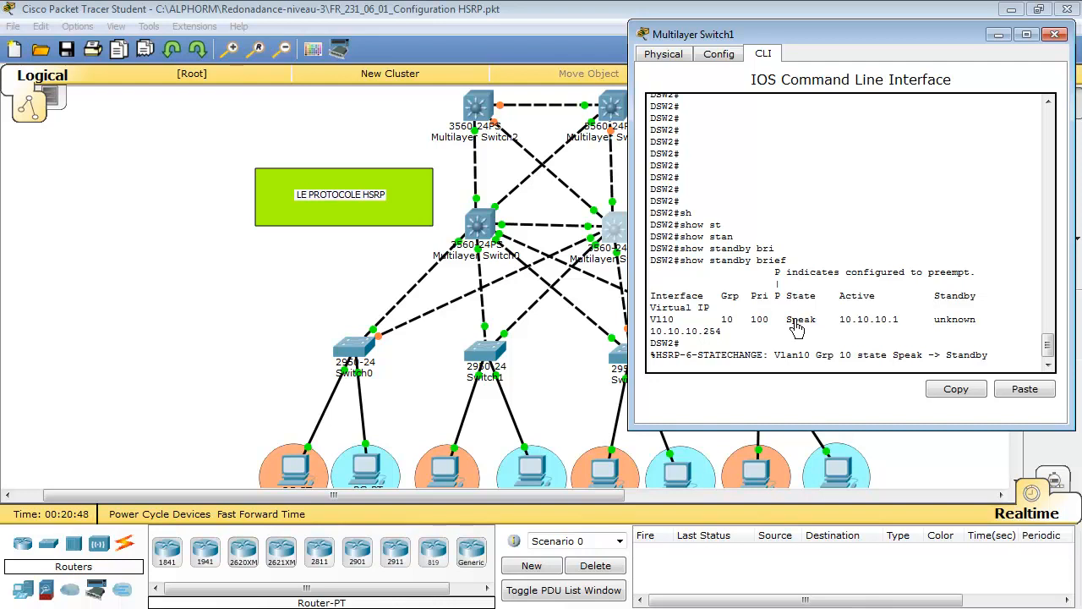
Repeat show standby brief on DSW2 to recheck the state of HSRP group 10
key(Return)
key(Return)
key(Up)
key(Return)
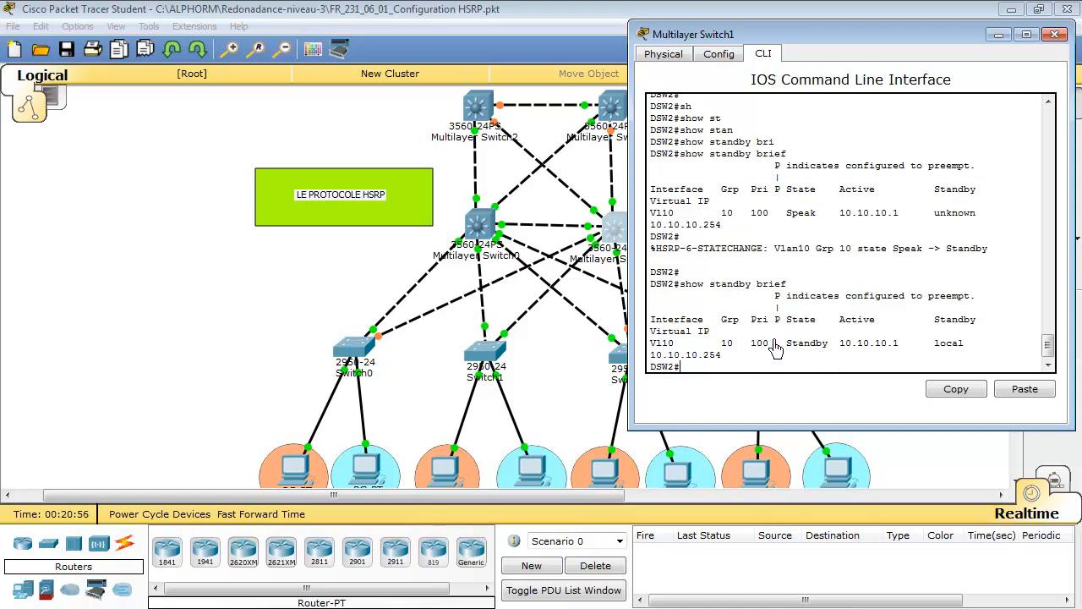
Highlight the priority, state and active router address in the VLAN 10 row of DSW2's latest standby summary
drag(751, 343, 770, 345)
click(780, 356)
drag(785, 345, 878, 354)
click(874, 347)
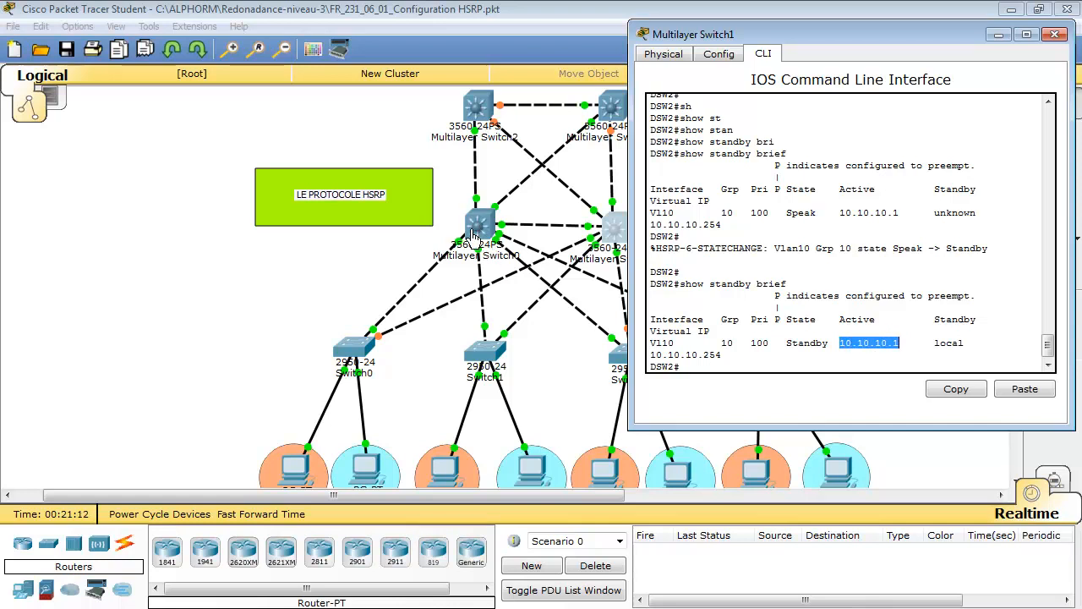
click(954, 346)
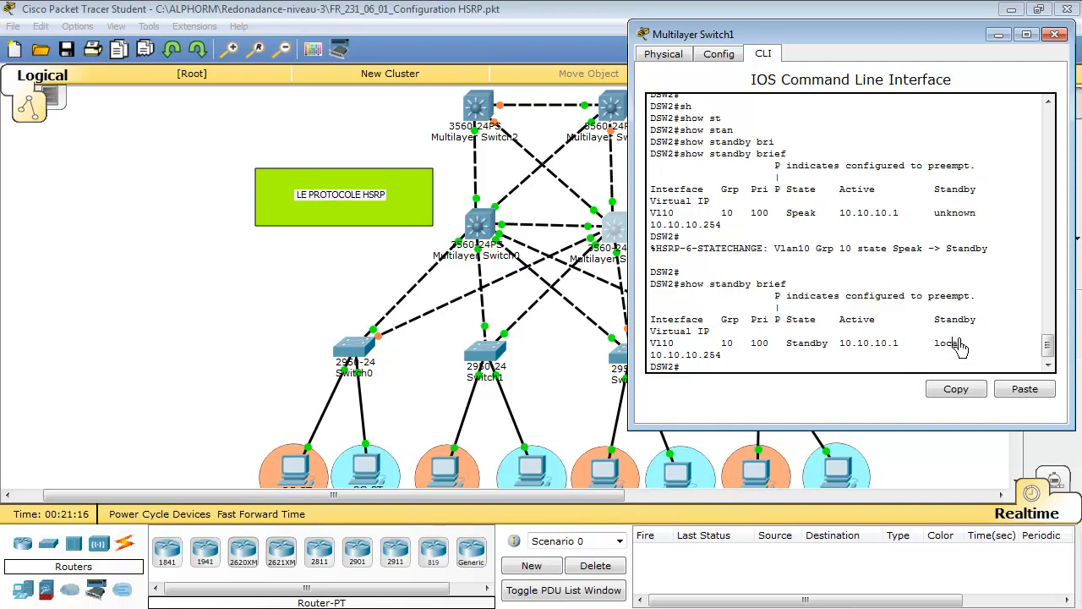
Highlight the active and standby router columns and the group number in the VLAN 10 row of DSW2's standby summary
drag(840, 320, 964, 348)
click(941, 335)
click(955, 342)
click(797, 326)
double_click(727, 343)
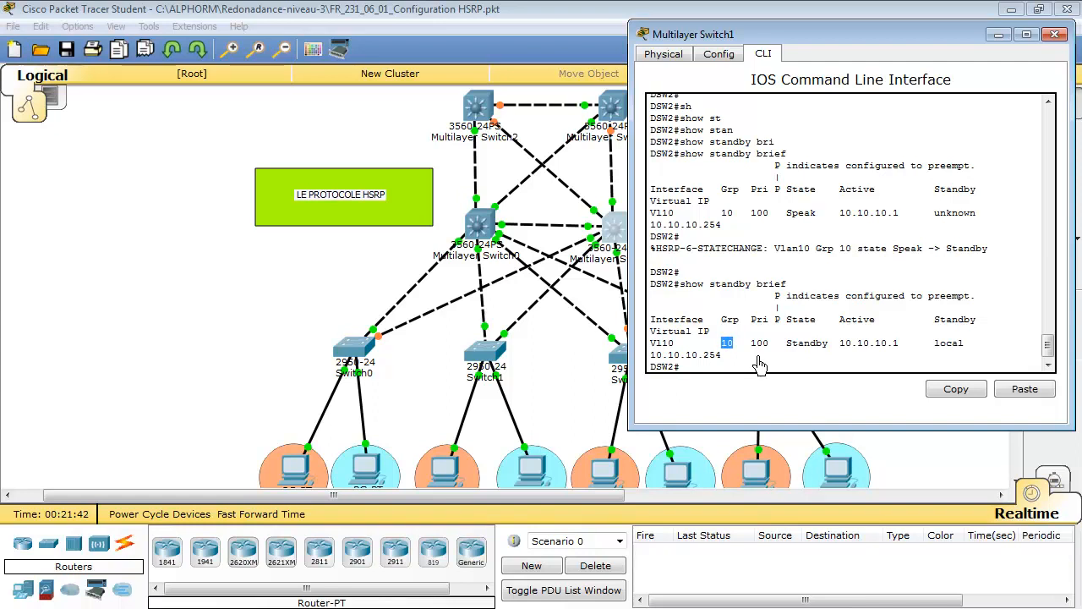
click(755, 356)
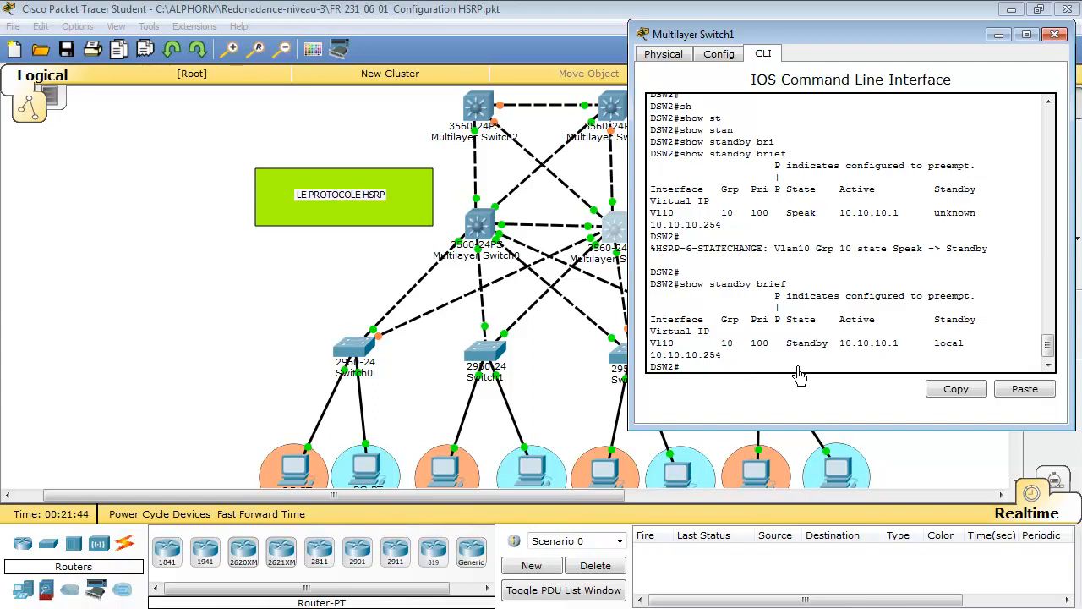
Highlight the virtual IP address of HSRP group 10 in DSW2's standby summary
drag(652, 356, 729, 356)
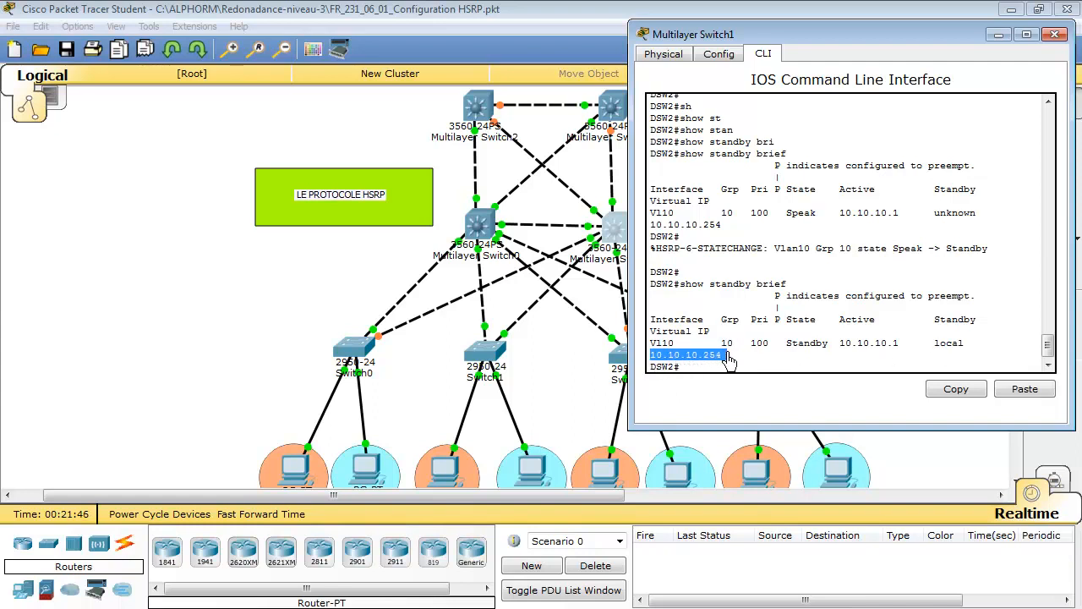
click(706, 366)
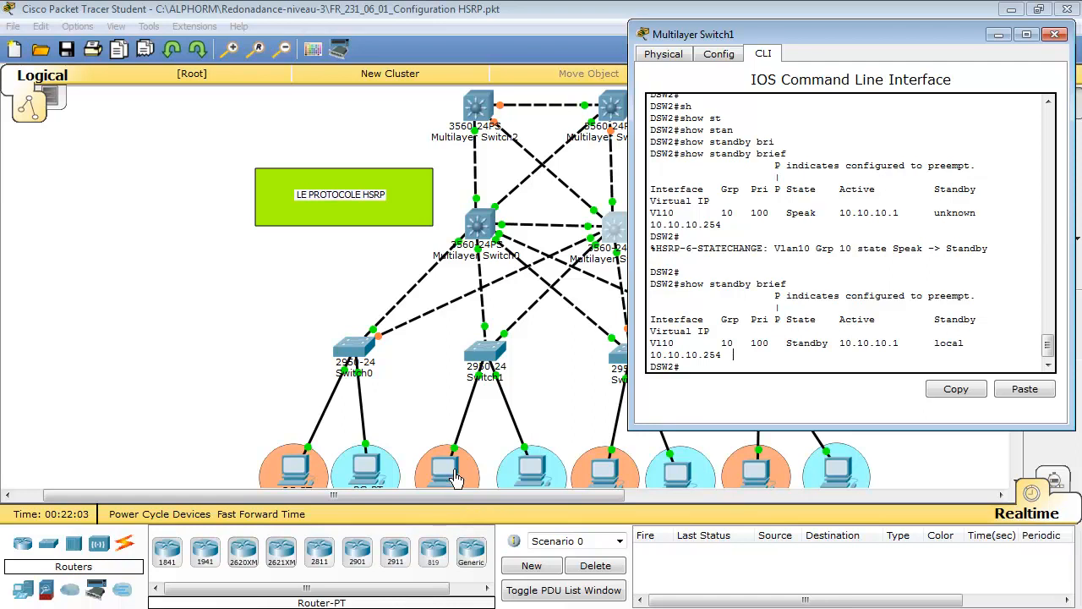
drag(722, 355, 649, 349)
click(657, 358)
drag(723, 356, 649, 356)
click(675, 363)
Change the default gateway of the first PC under Switch0 to the virtual IP address of HSRP group 10
click(297, 470)
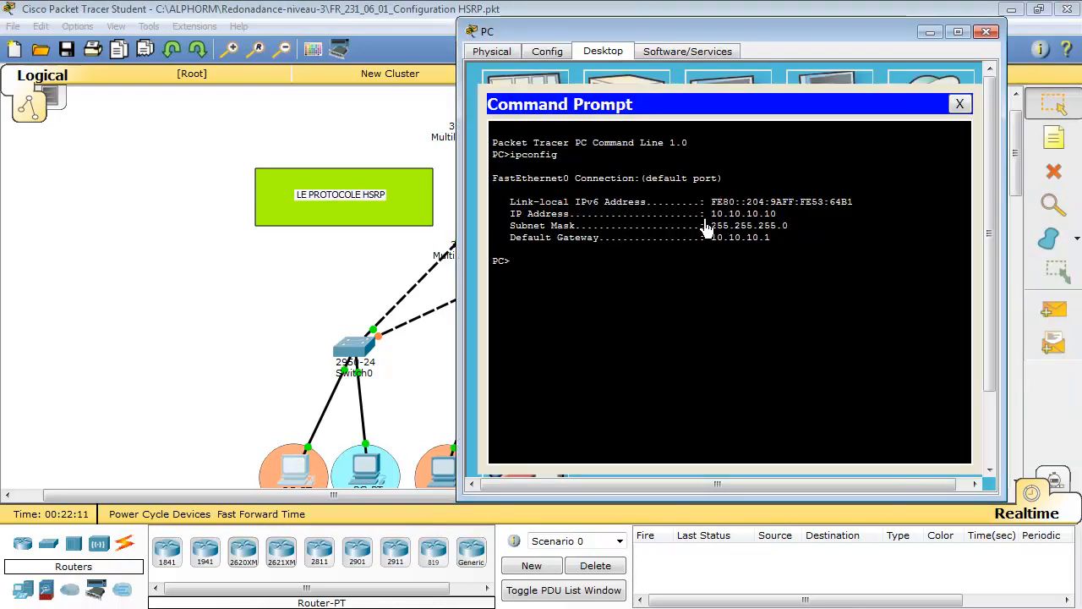
click(961, 104)
click(530, 119)
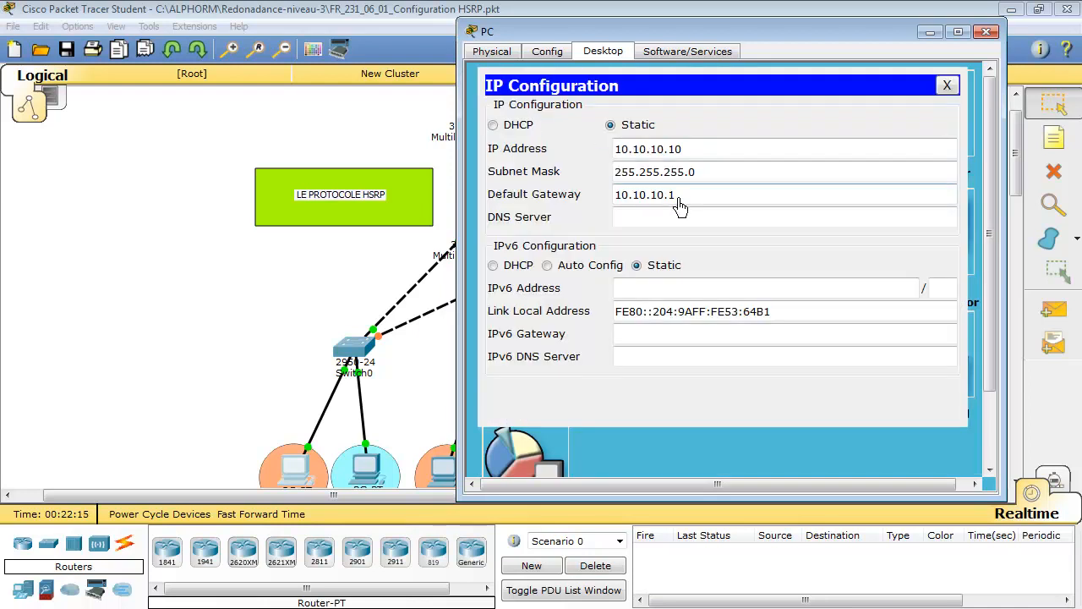
key(BackSpace)
click(949, 88)
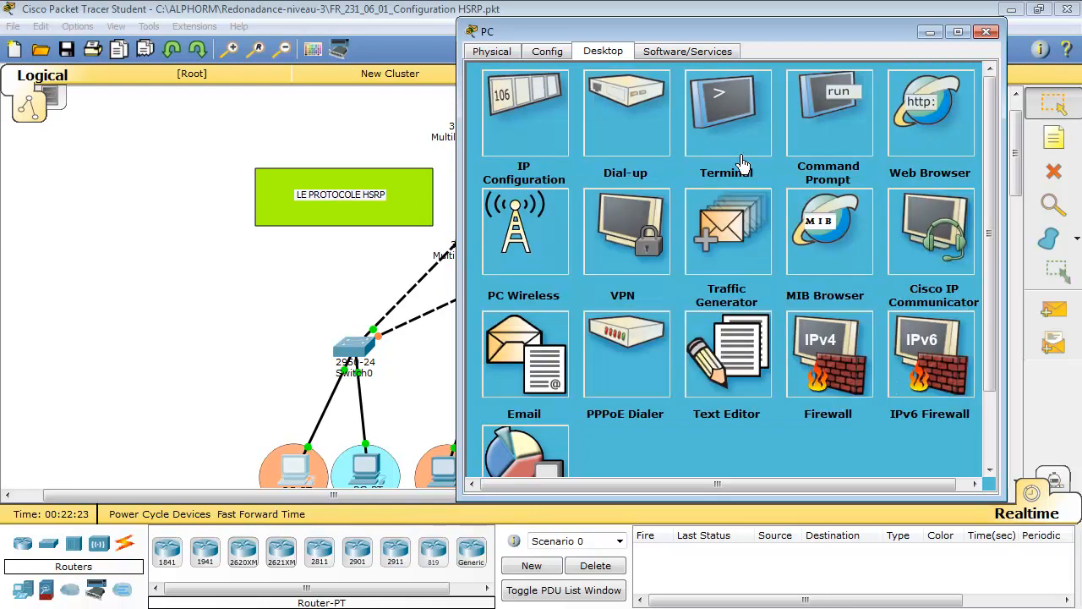
Run ipconfig on the same PC, highlight its default gateway, and close the PC's window
click(825, 113)
key(Up)
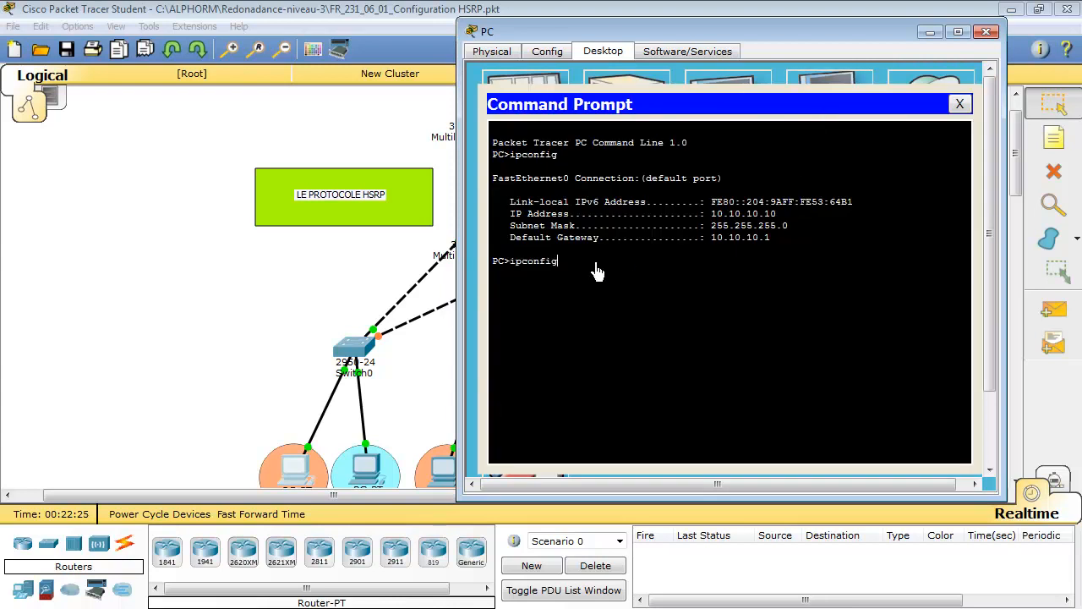
key(Return)
drag(711, 345, 784, 344)
click(959, 103)
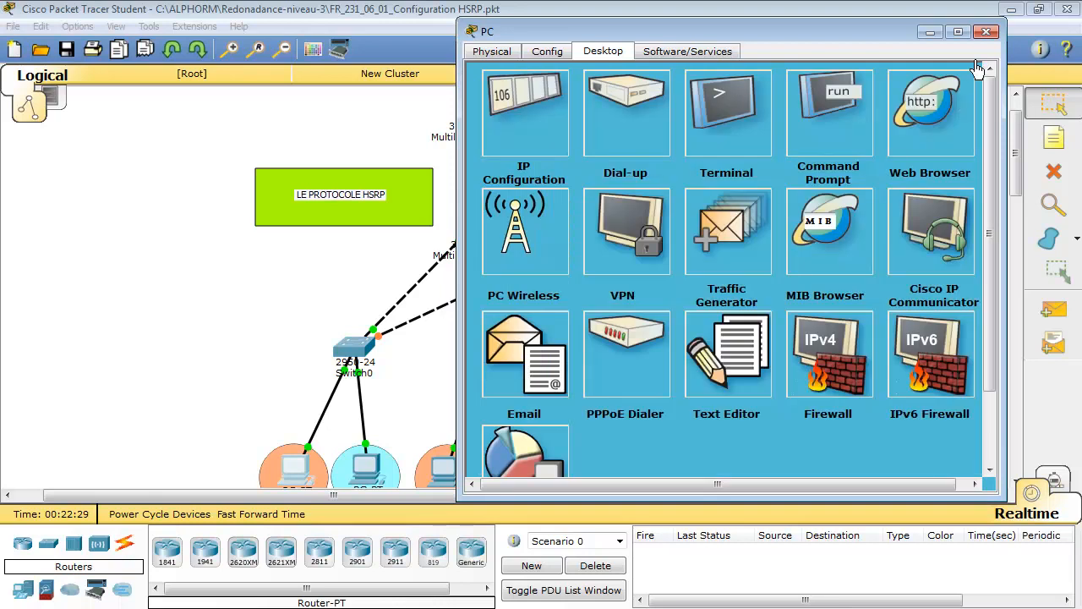
click(986, 32)
Set the default gateway of PC5 to 10.10.10.254 in its static IP configuration
click(442, 476)
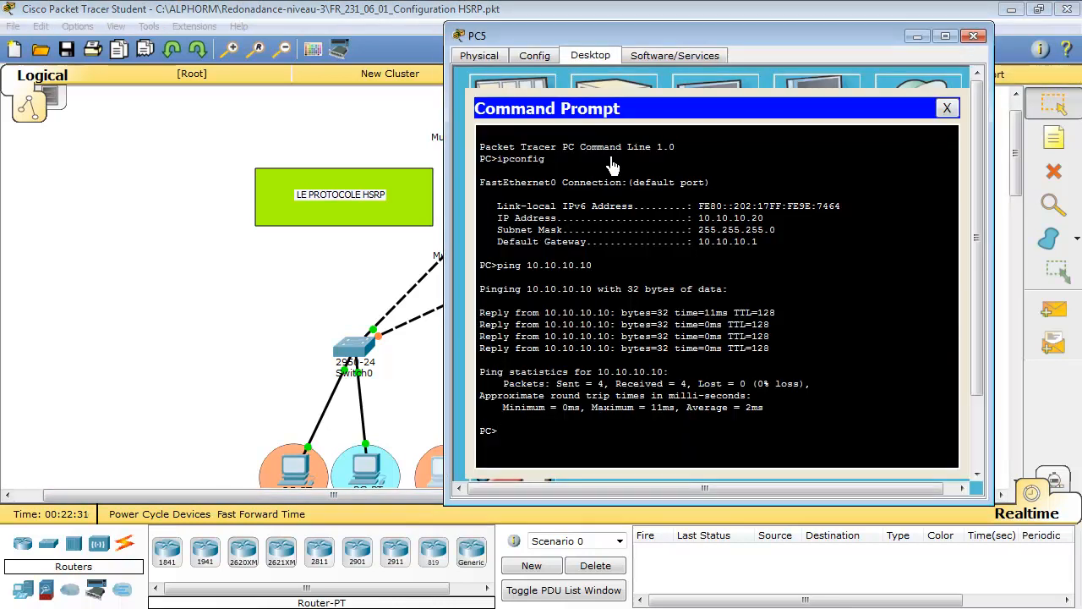
click(943, 116)
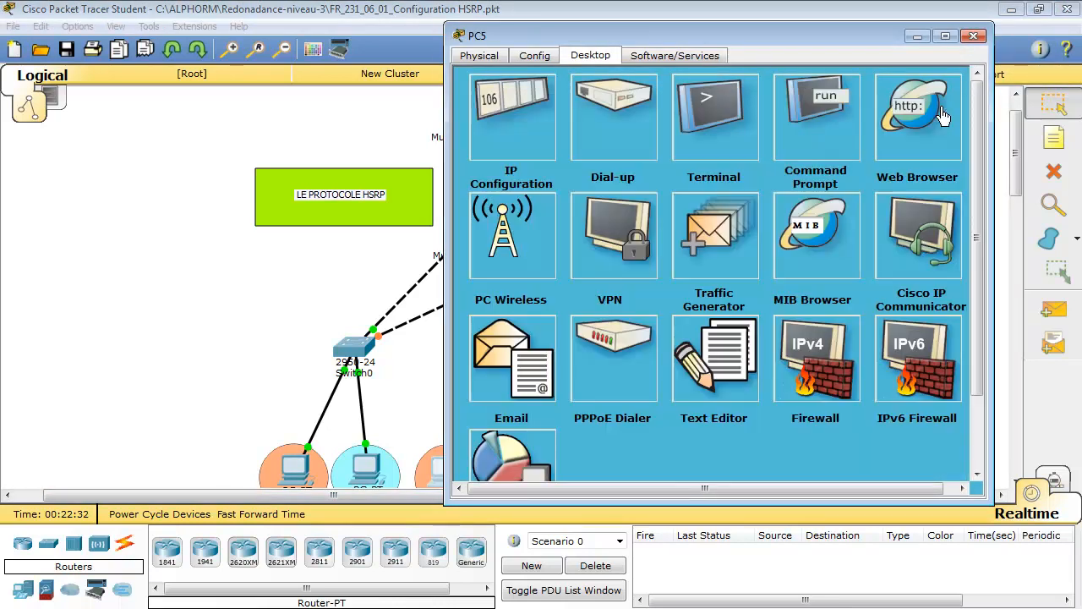
click(512, 119)
double_click(658, 205)
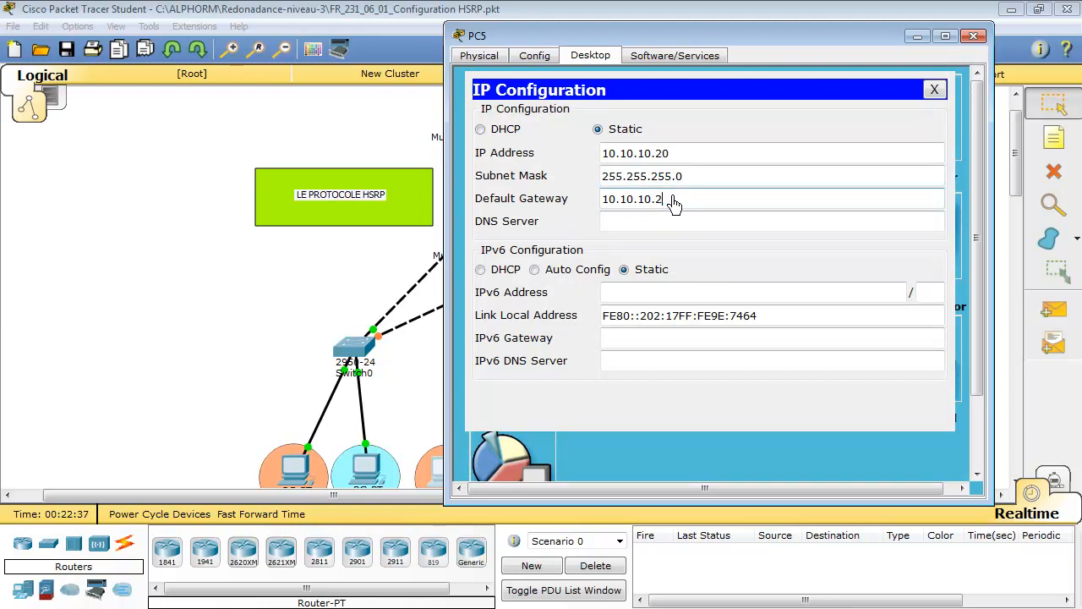
text(254)
click(935, 93)
Run ipconfig in PC5's command prompt and highlight the default gateway
click(799, 129)
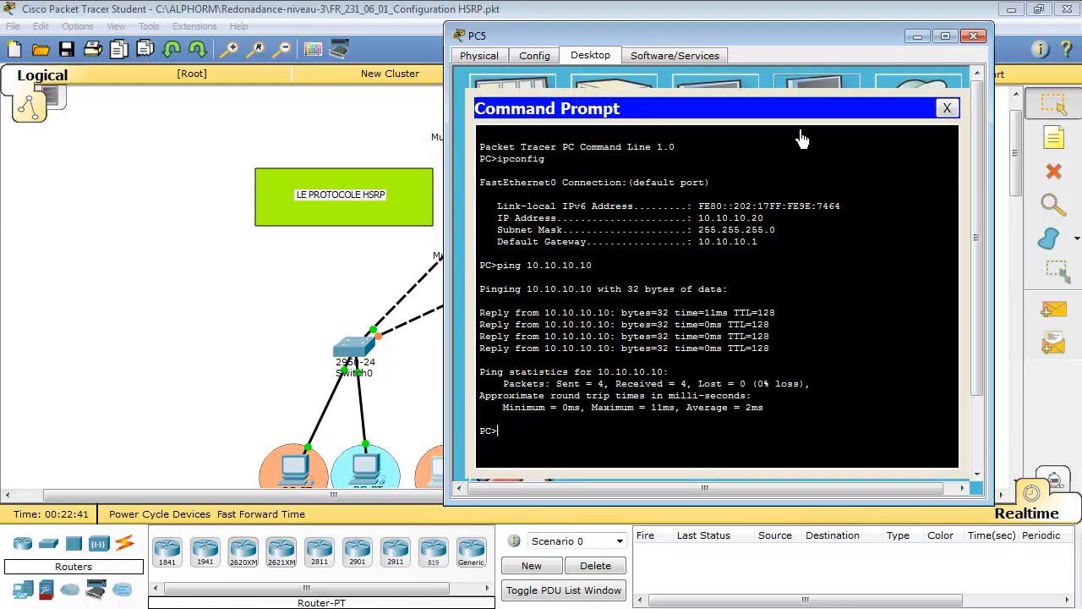
text(ipconfig)
key(Return)
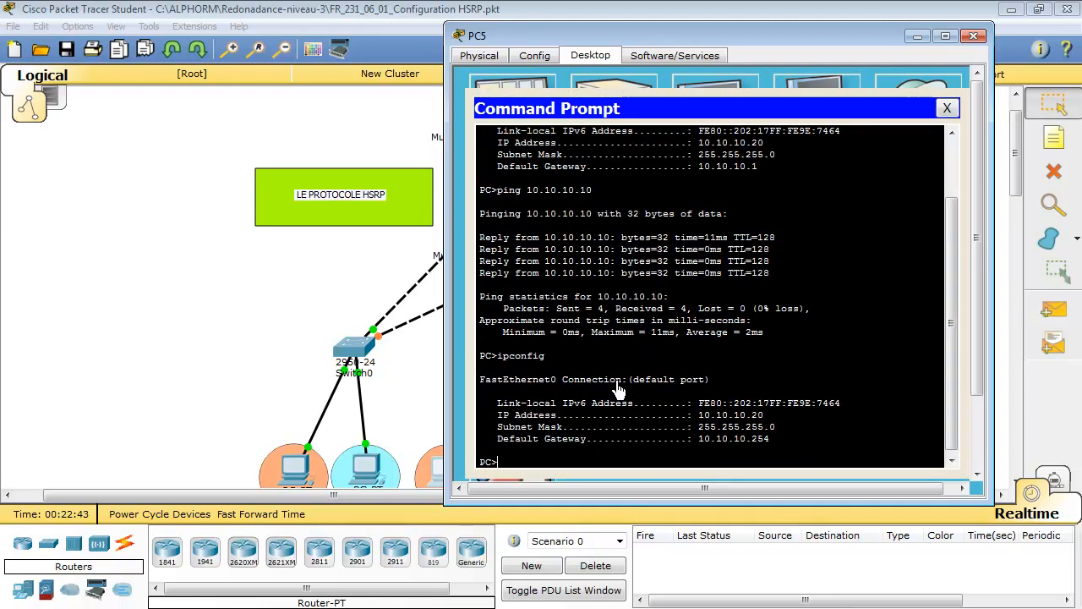
drag(698, 439, 770, 439)
click(947, 108)
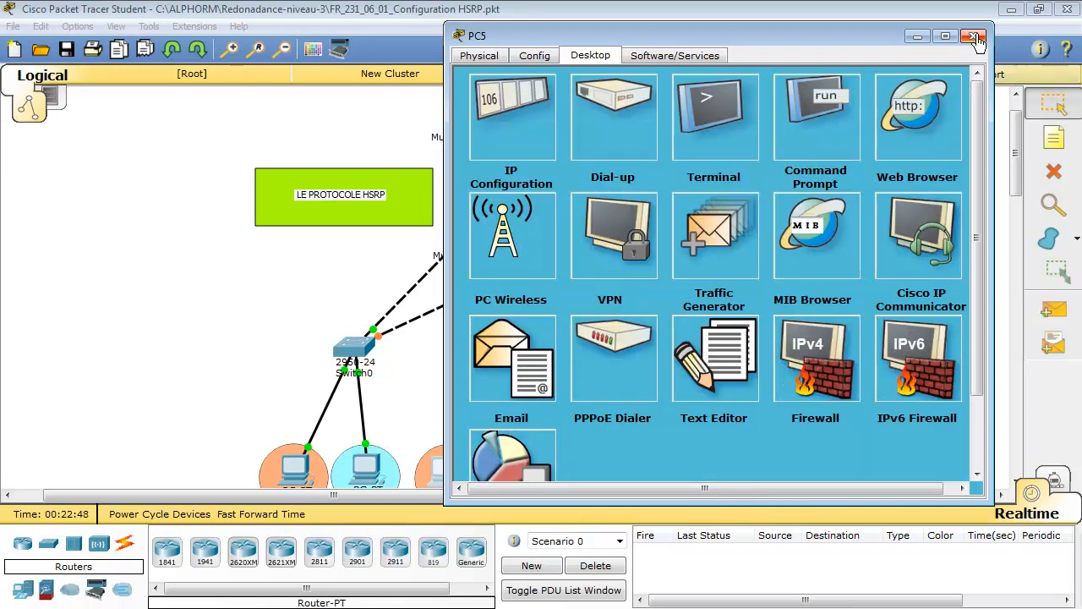
Ping 10.10.10.10 from PC5's command prompt and return to the network topology
click(804, 136)
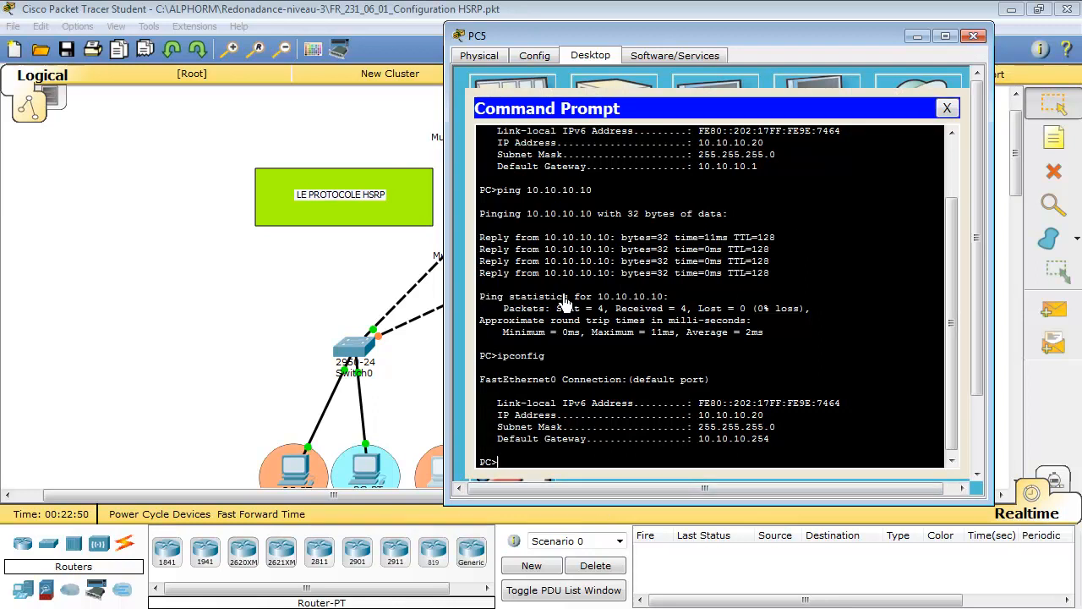
key(Up)
key(Up)
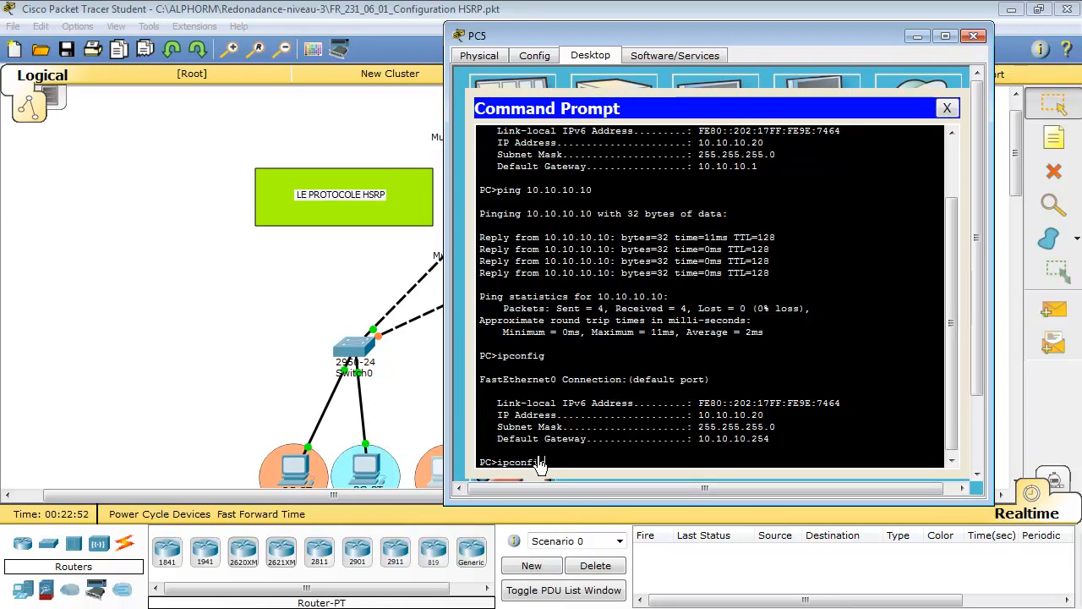
key(Return)
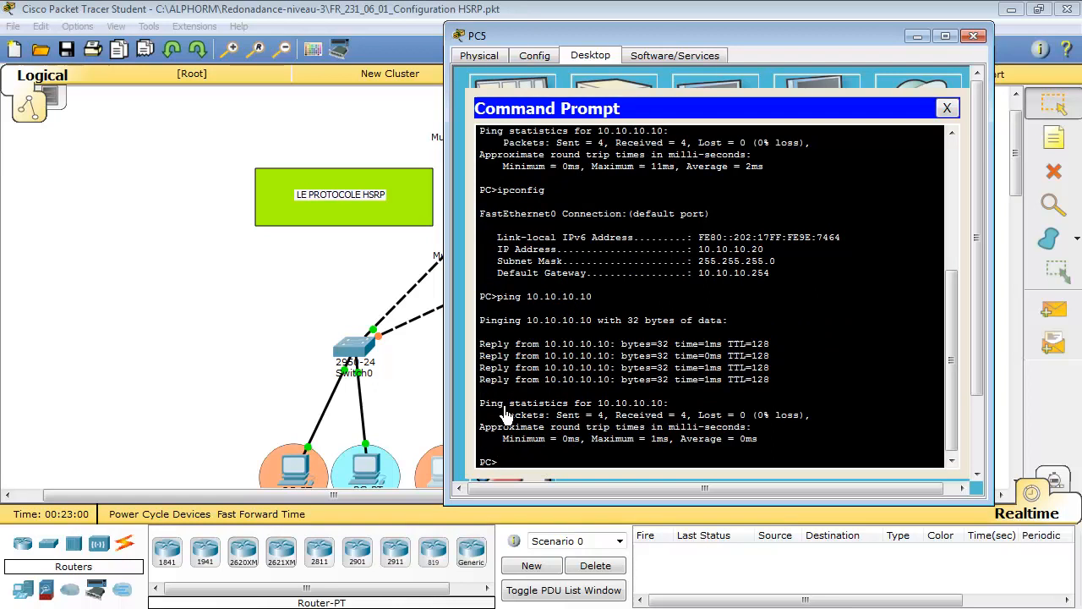
click(426, 390)
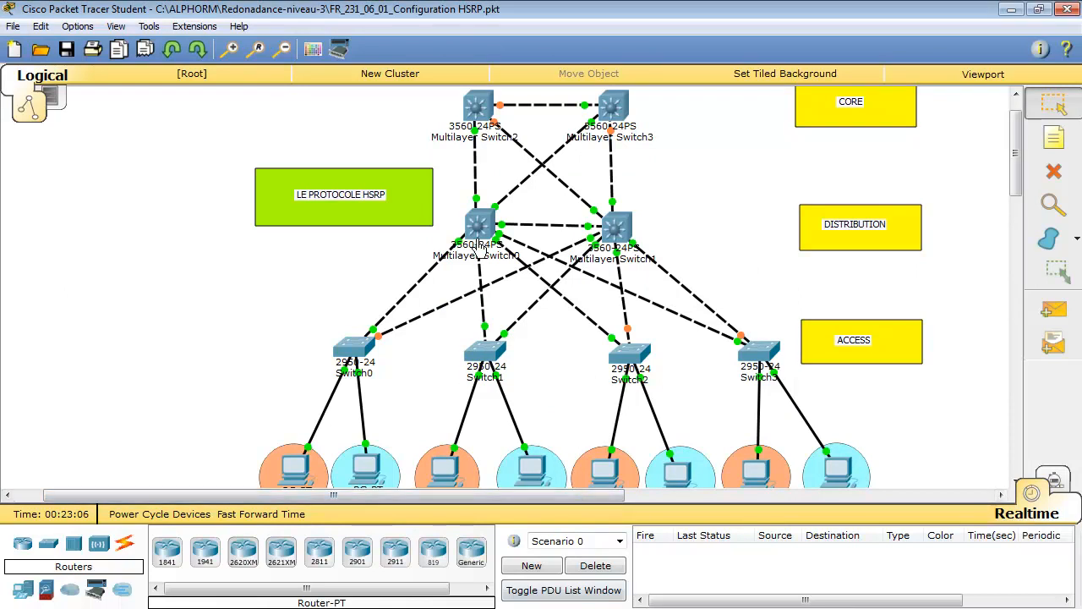
Open DSW1's command line and enter interface configuration mode for VLAN 20
click(479, 227)
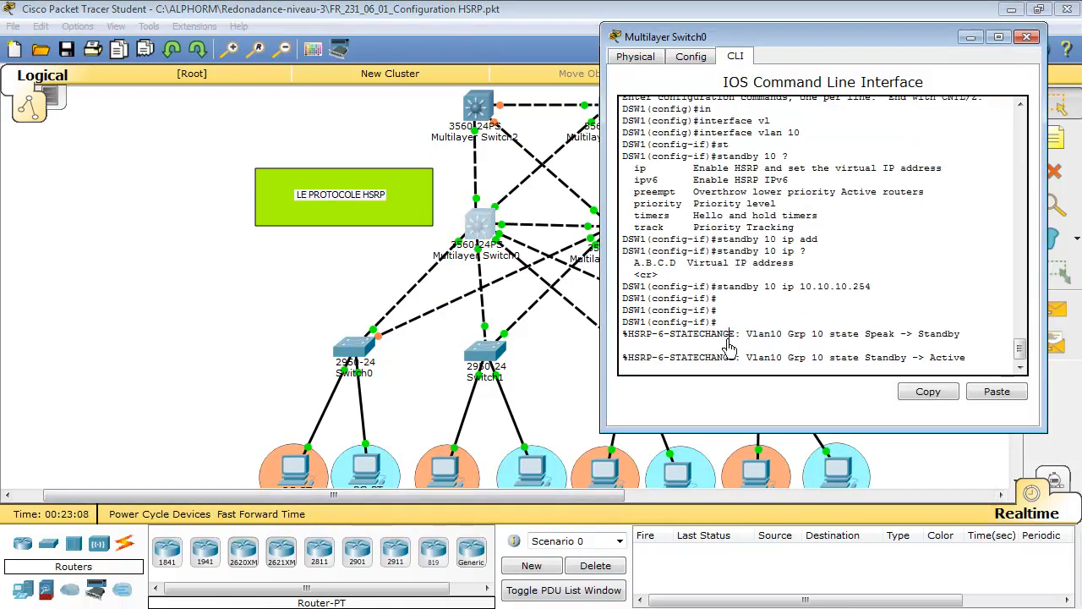
key(Return)
key(Return)
key(Return)
key(Return)
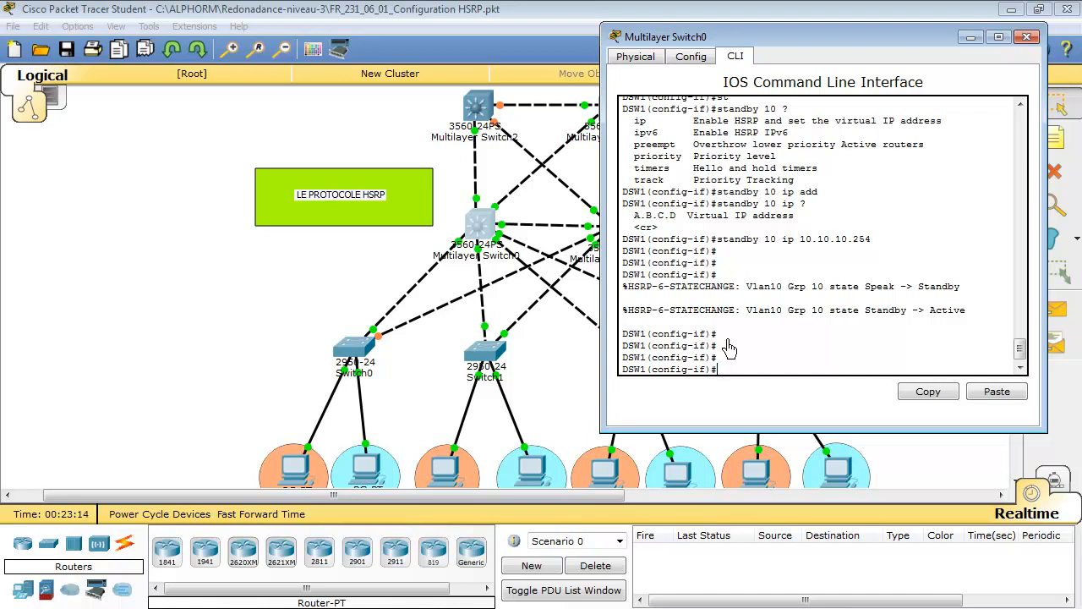
text(interface vlan 102)
key(Return)
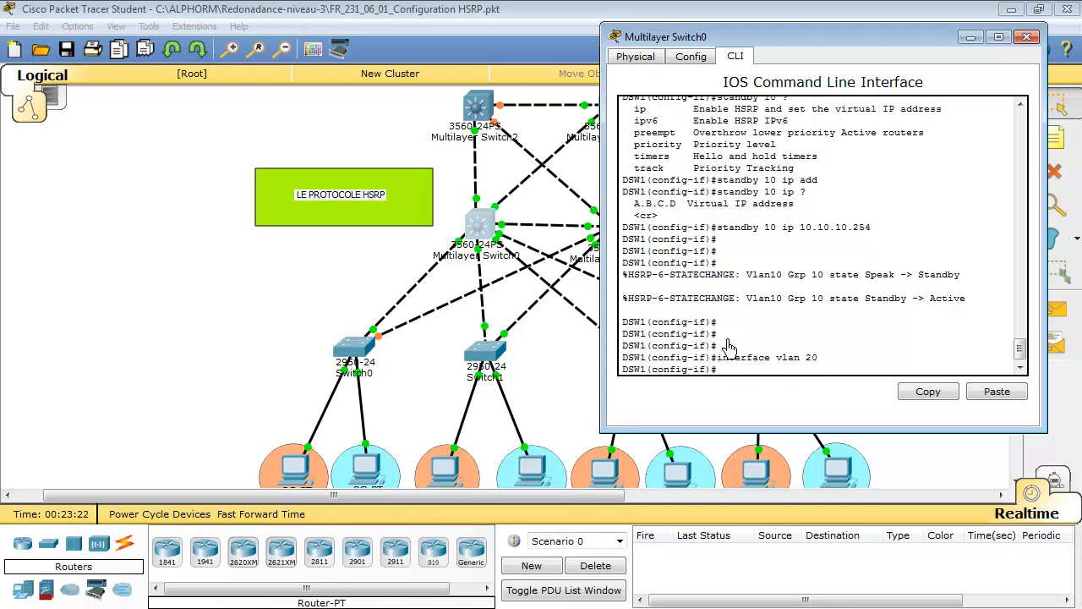
Configure HSRP group 20 on DSW1's VLAN 20 interface with standby 20 ip 10.20.20.254
key(Up)
key(Up)
key(Left)
key(Left)
key(Left)
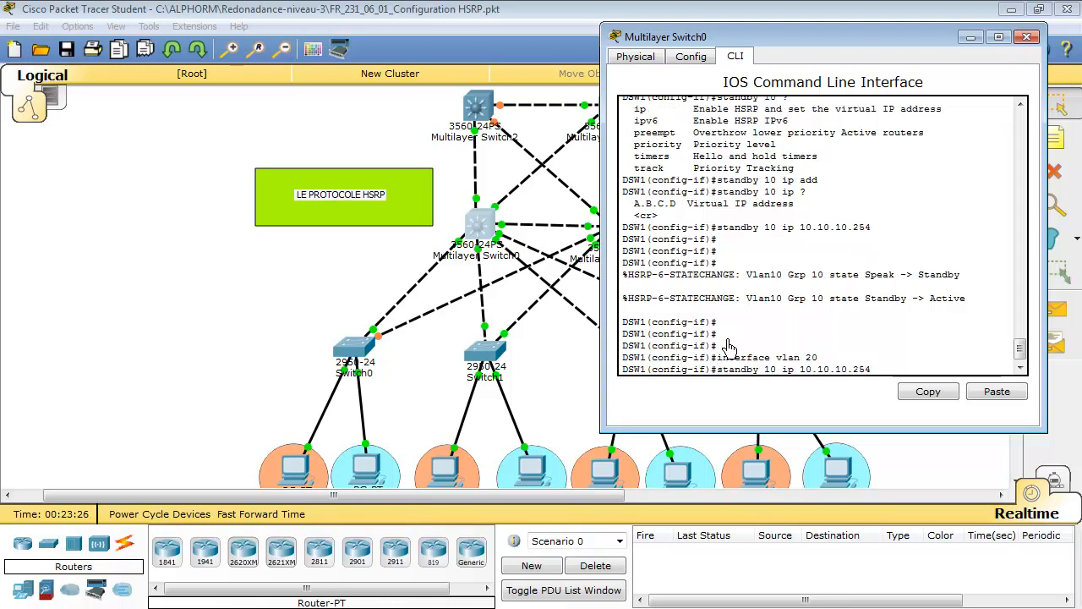
key(BackSpace)
key(BackSpace)
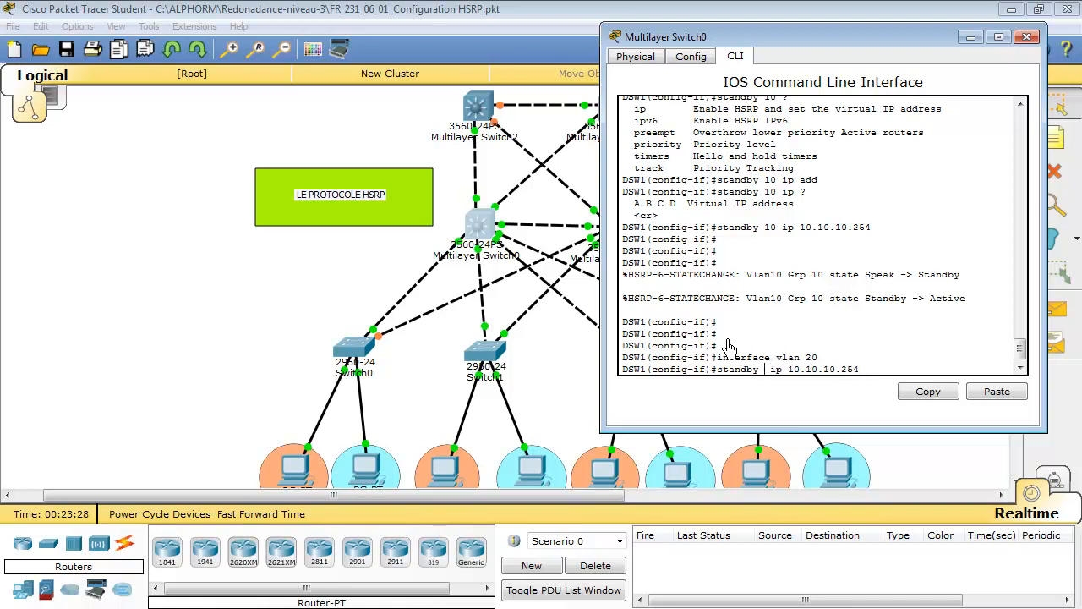
text(20)
key(BackSpace)
key(BackSpace)
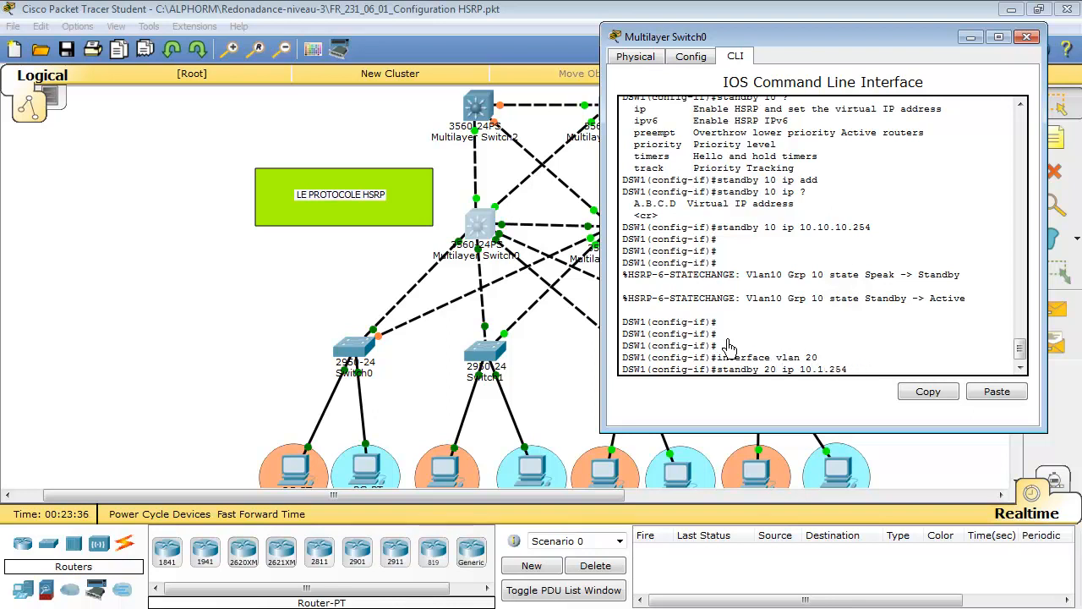
text(2)
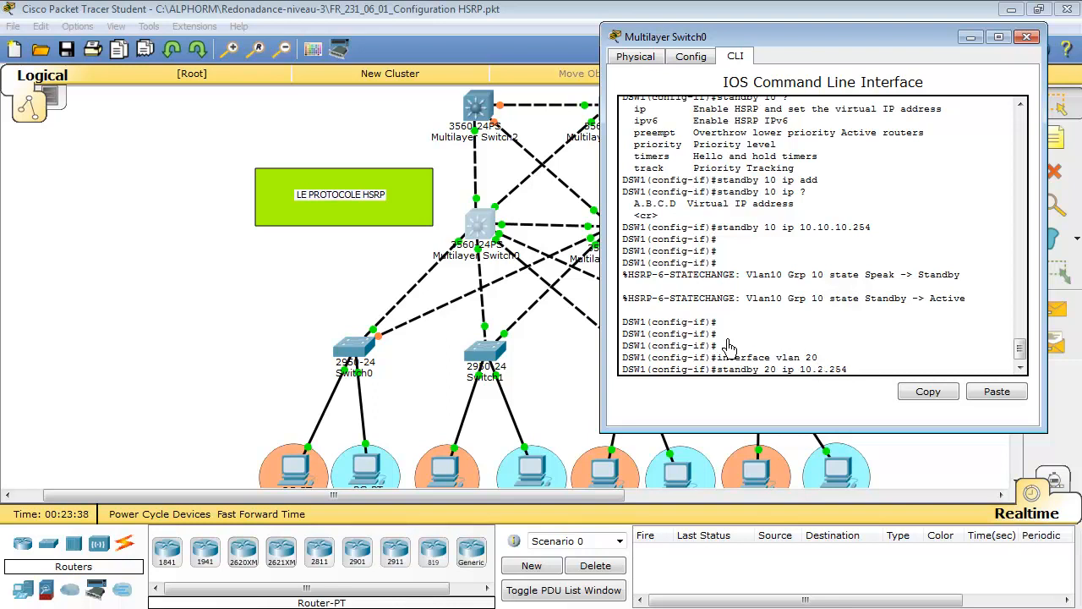
text(0.20)
key(Return)
key(Return)
key(Return)
key(Return)
key(Return)
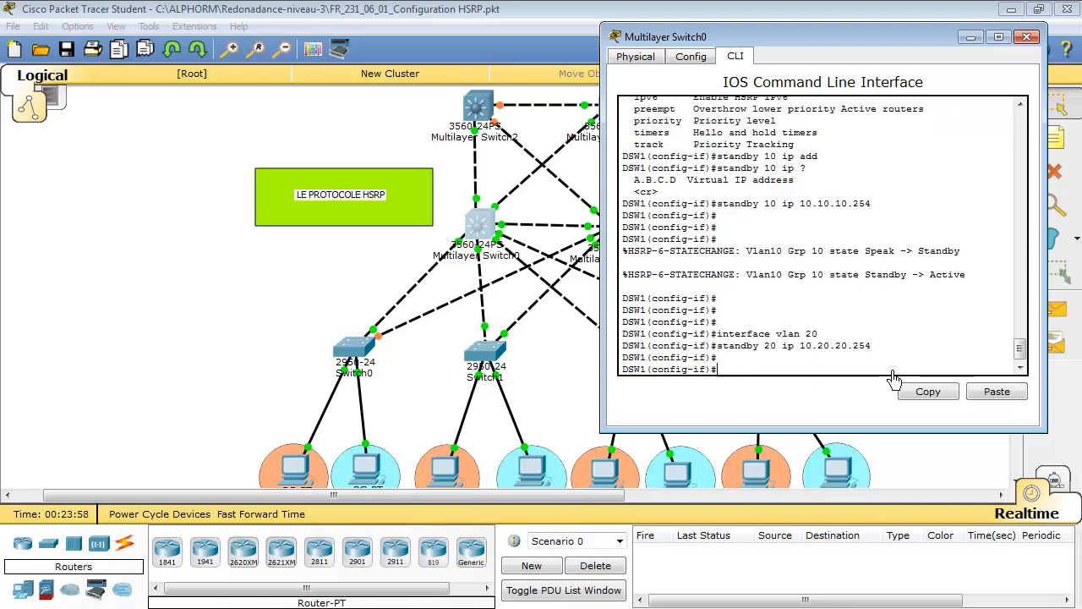
Leave configuration mode on DSW1 and return to the network topology
key(ctrl+z)
key(Return)
key(Return)
key(Return)
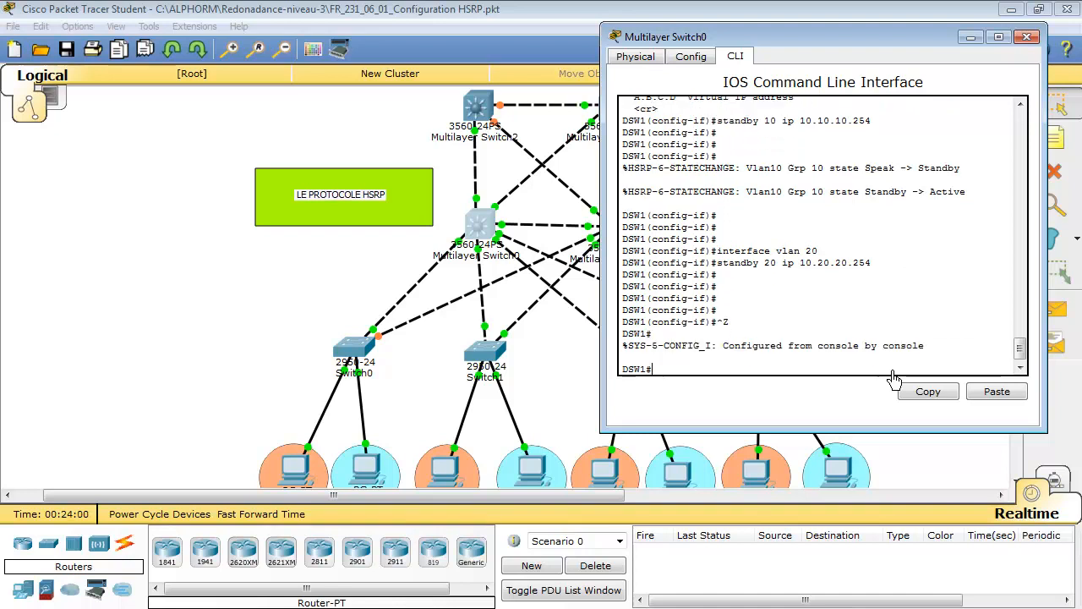
click(576, 372)
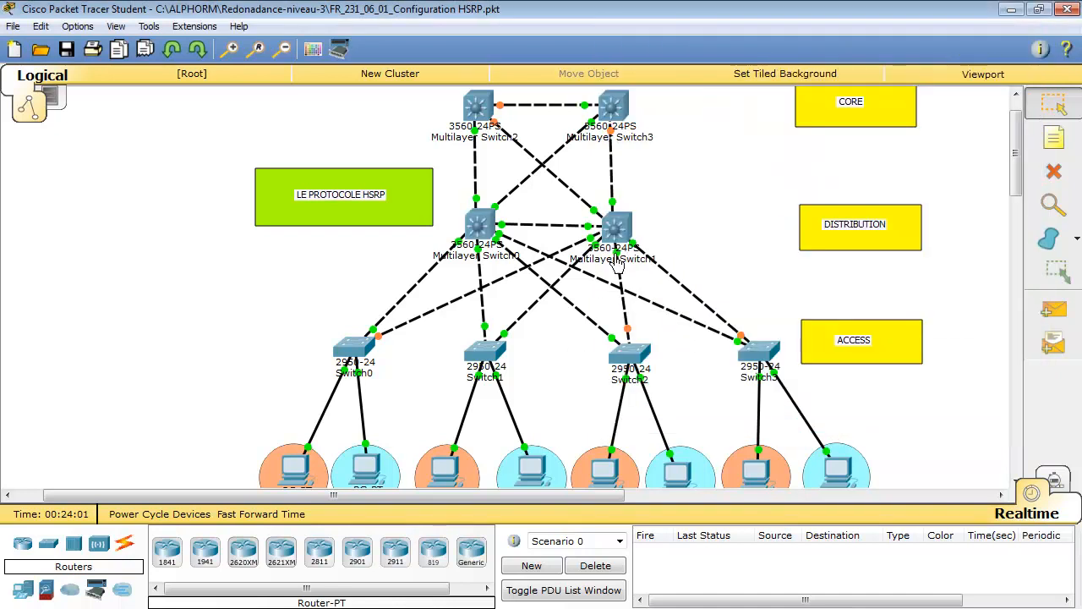
Open DSW2's command line, enter global configuration mode and select the VLAN 20 interface
click(616, 235)
key(Return)
key(Return)
text(configure terminal)
key(Return)
text(standby 10 ip 10.10.10.254)
key(Up)
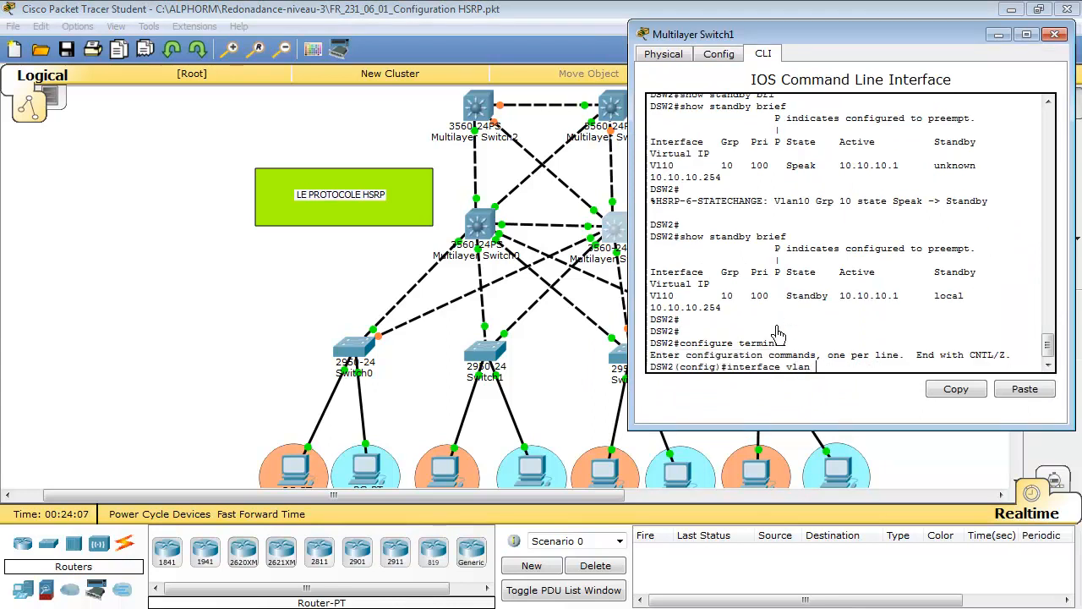
text(20)
key(Return)
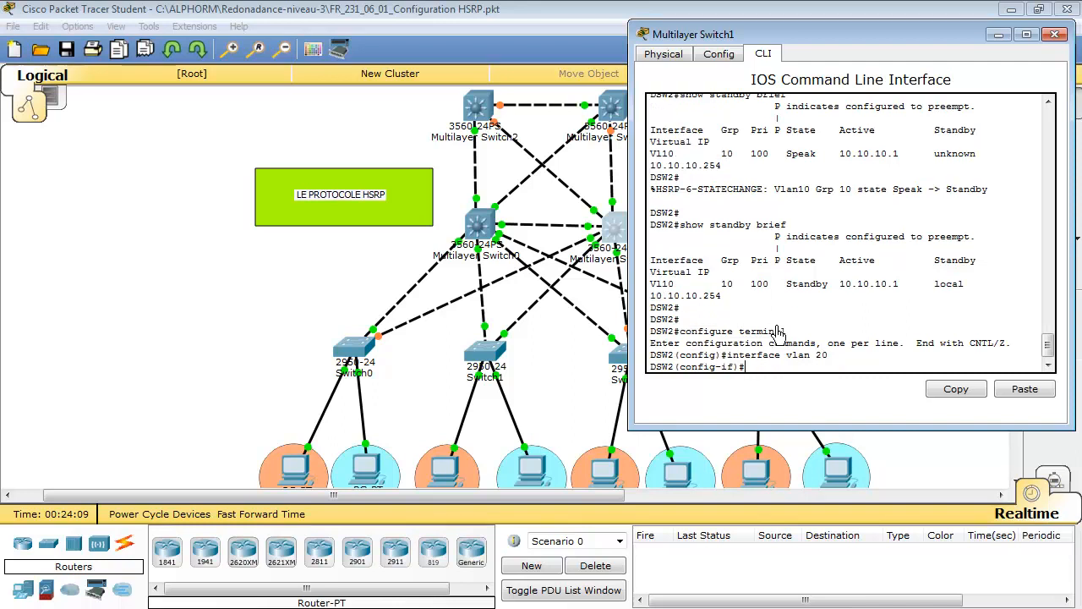
Configure HSRP group 20 on DSW2's VLAN 20 interface with standby 20 ip 10.20.20.254
key(Up)
key(Up)
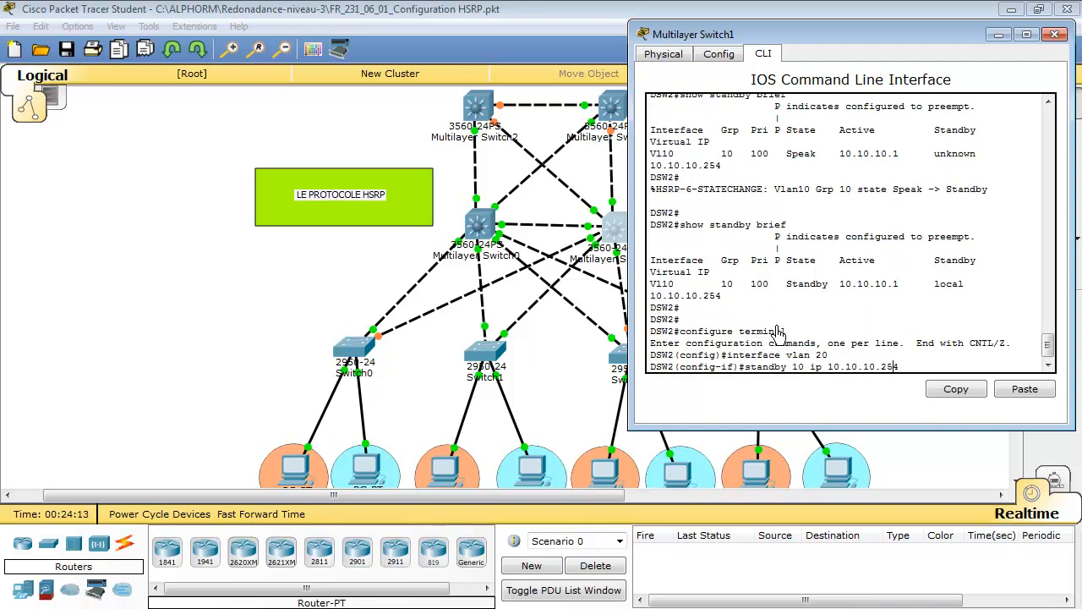
key(BackSpace)
key(BackSpace)
text(20)
key(BackSpace)
key(BackSpace)
key(BackSpace)
text(20.20)
key(Return)
key(Return)
key(Return)
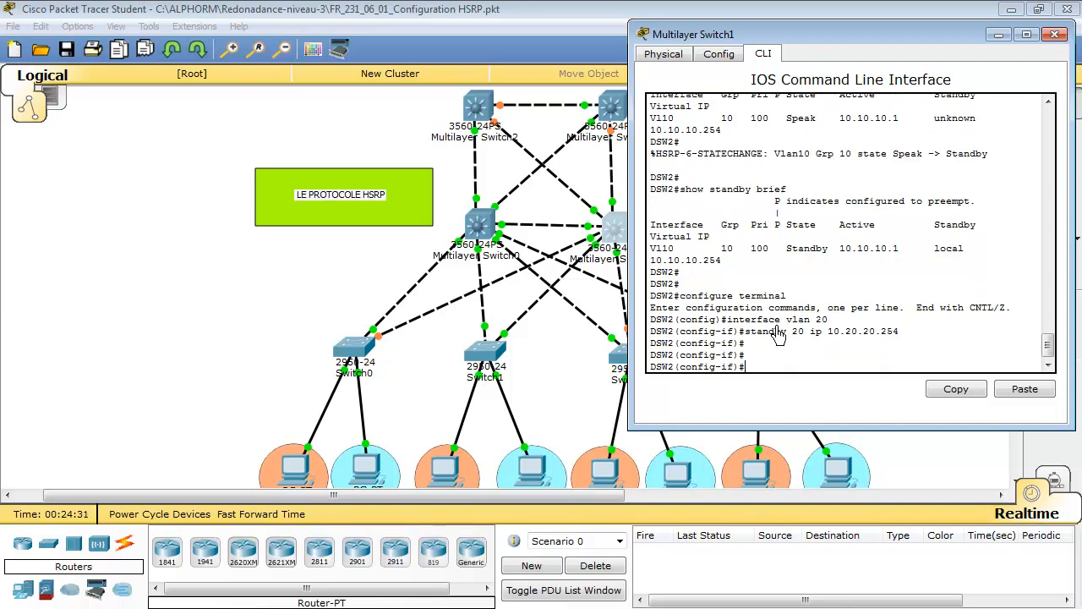
Exit VLAN 20 interface configuration on DSW2 to the privileged EXEC prompt
key(ctrl+z)
key(Return)
key(Return)
key(Return)
key(Return)
key(Return)
key(Return)
key(Return)
key(Return)
key(Return)
key(Return)
key(Return)
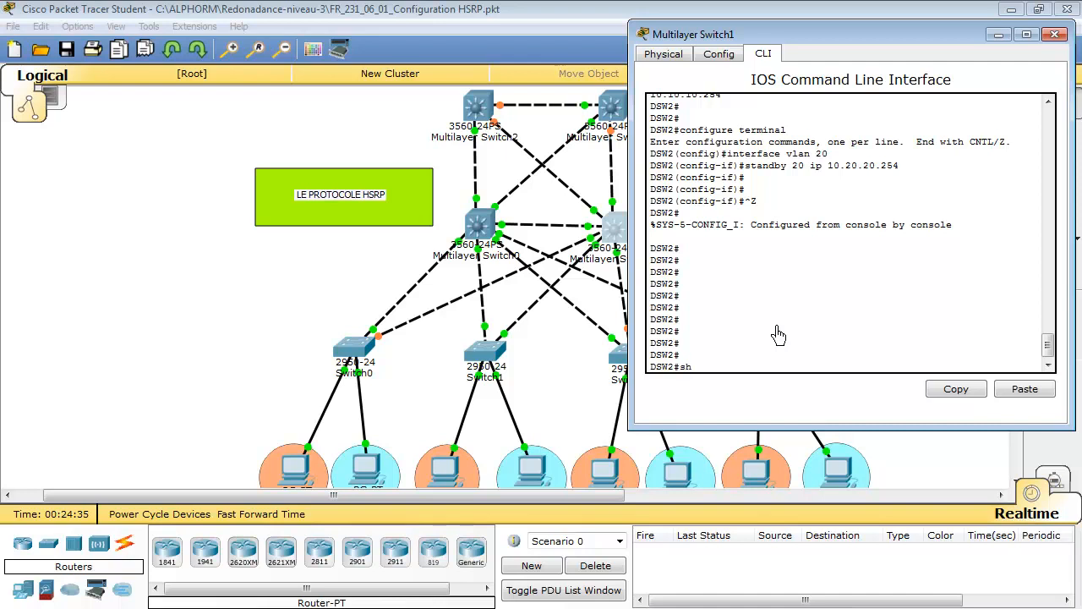
Display the HSRP summary on DSW2 with show standby brief
text(sh)
key(Tab)
text(st)
key(Tab)
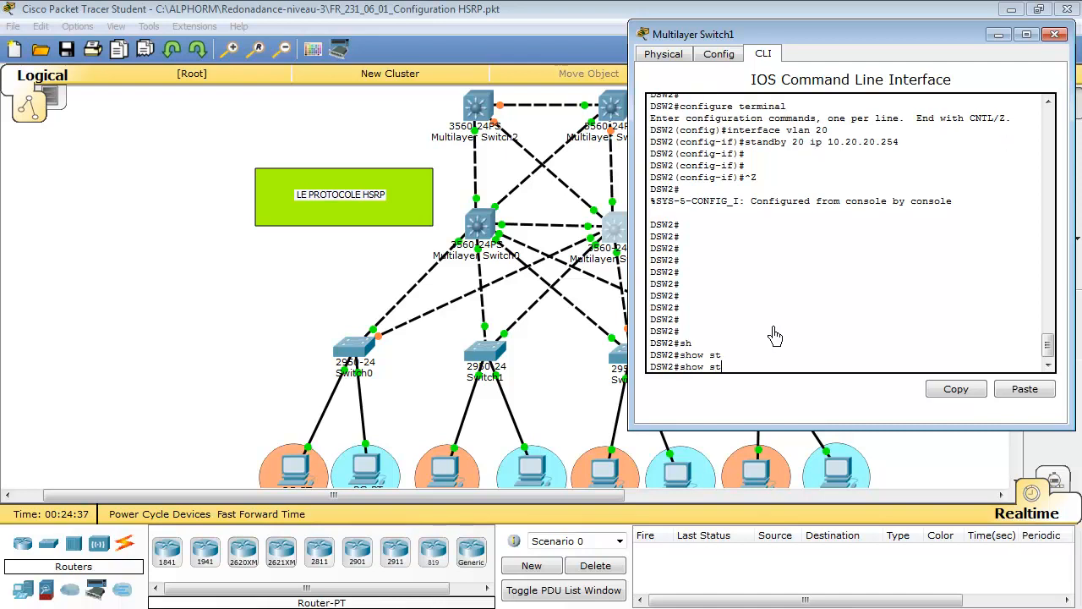
text(an)
key(Tab)
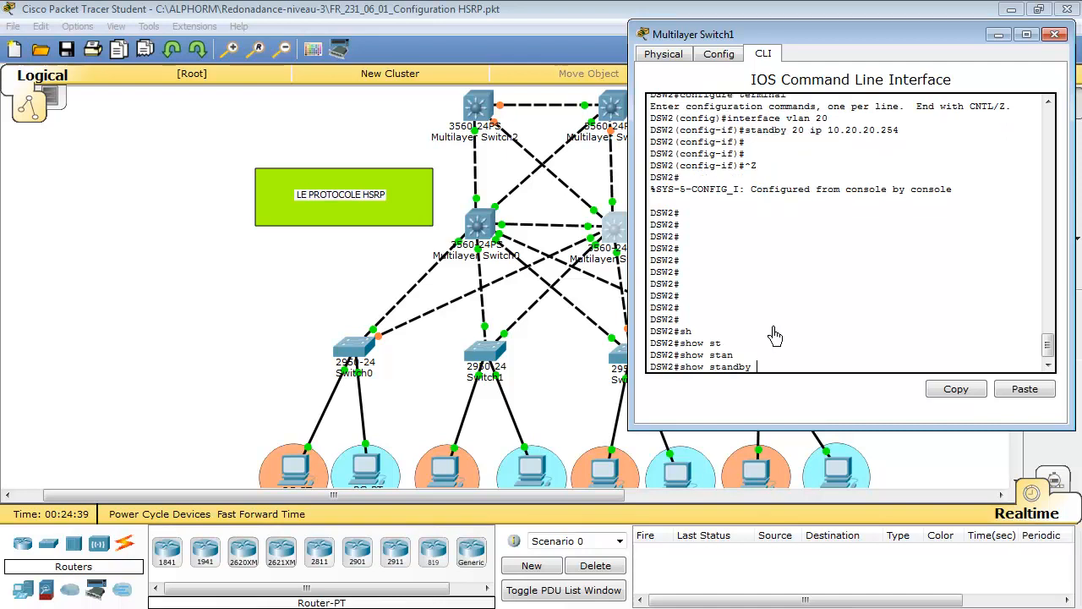
text(bri)
key(Tab)
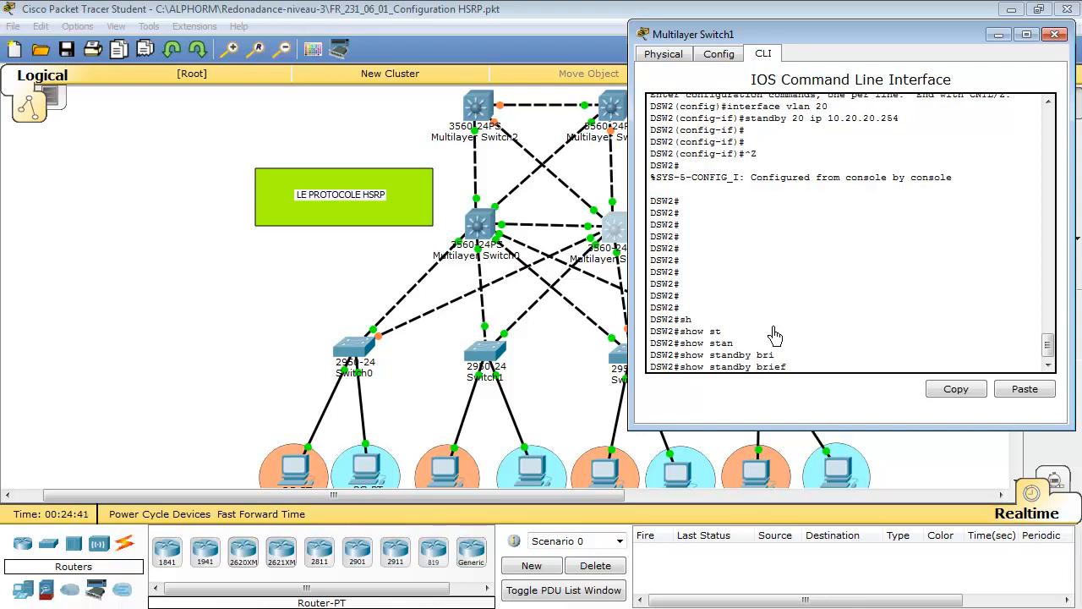
key(Return)
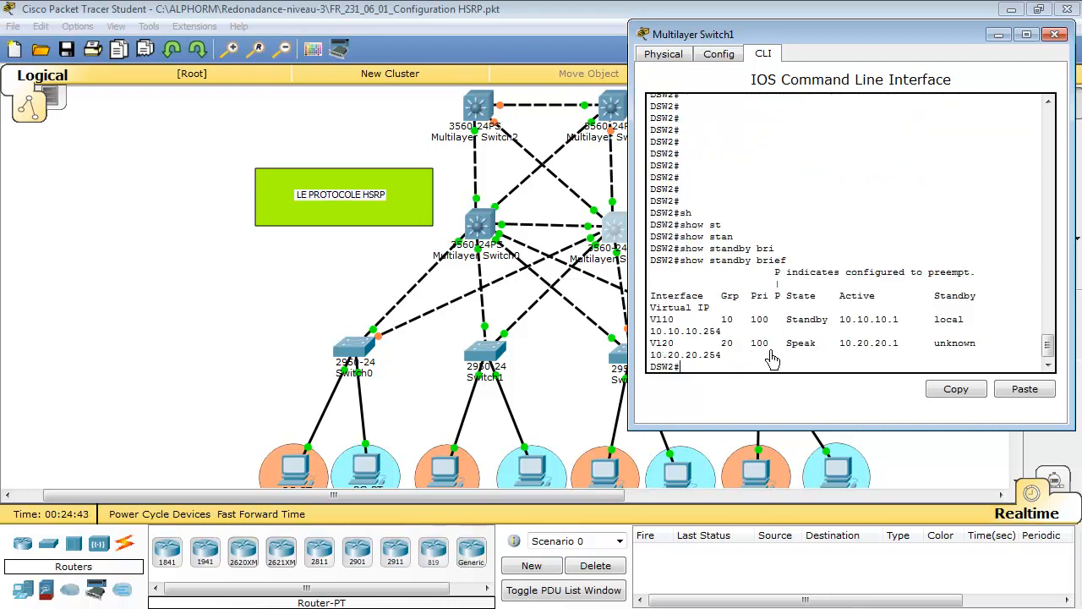
Check the VLAN 20 state in DSW2's HSRP summary and run show standby brief again
drag(786, 344, 812, 349)
click(816, 347)
click(808, 358)
key(Up)
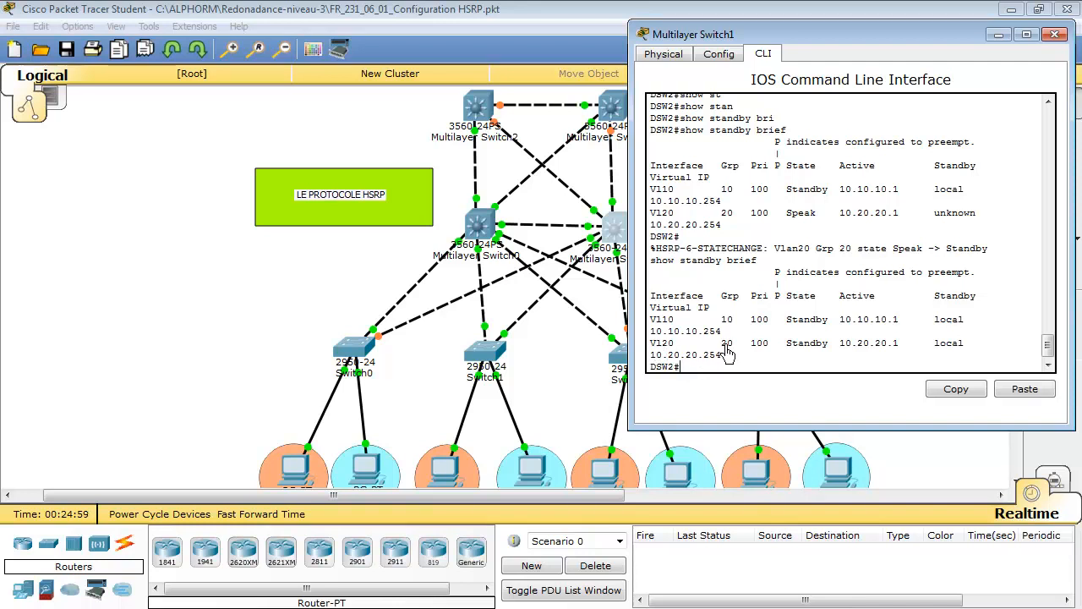
Examine VLAN 20's group, priority, active router, standby router and virtual IP in DSW2's refreshed HSRP summary
drag(720, 347, 727, 353)
drag(751, 347, 774, 349)
drag(840, 343, 901, 353)
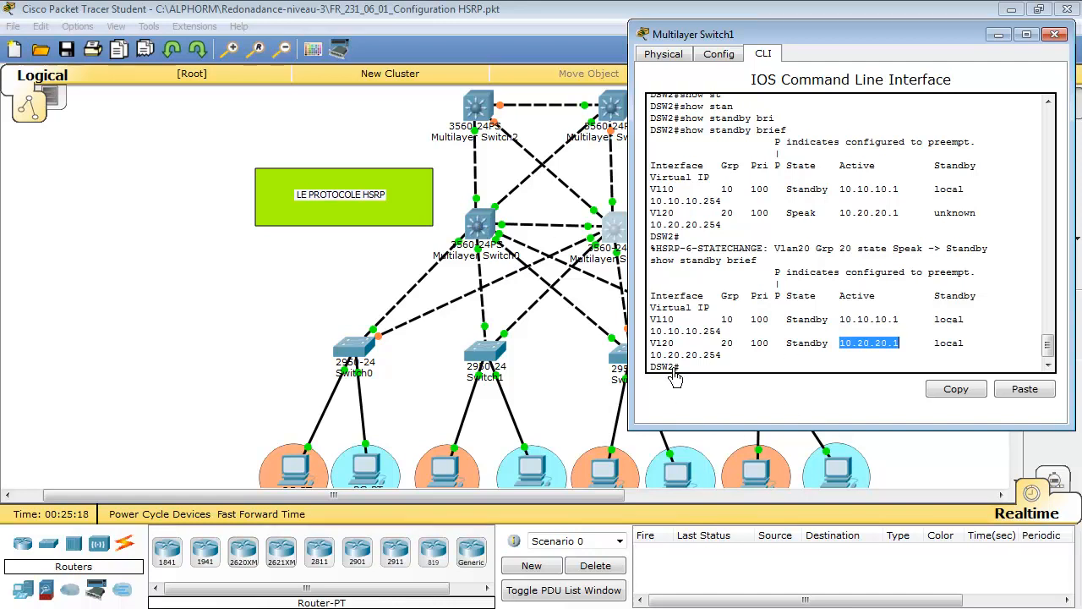
drag(935, 296, 981, 298)
click(959, 315)
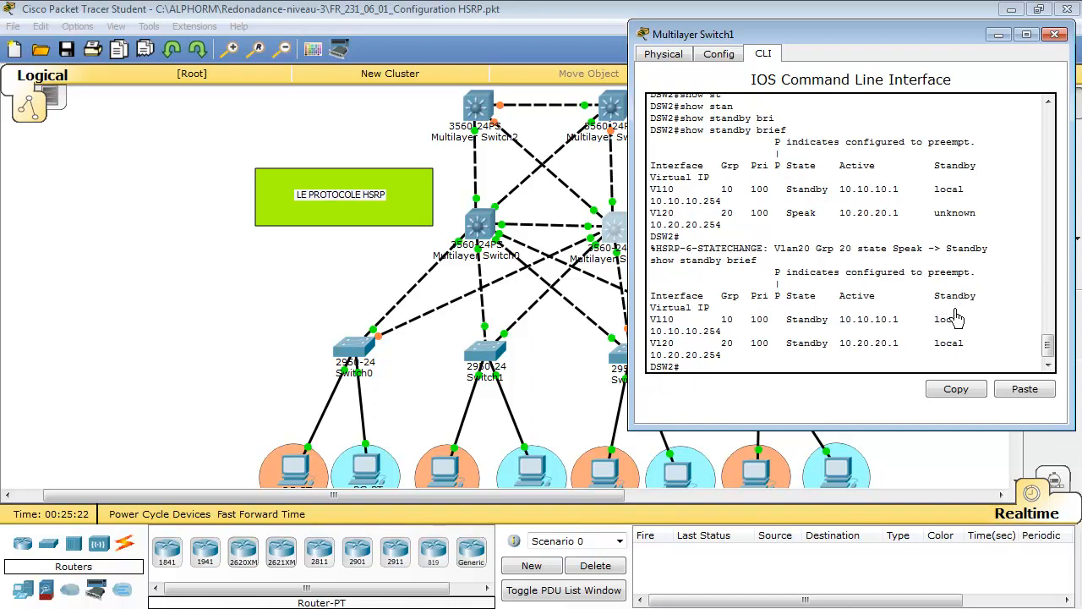
drag(933, 344, 965, 345)
drag(676, 367, 649, 368)
click(741, 356)
drag(719, 360, 648, 362)
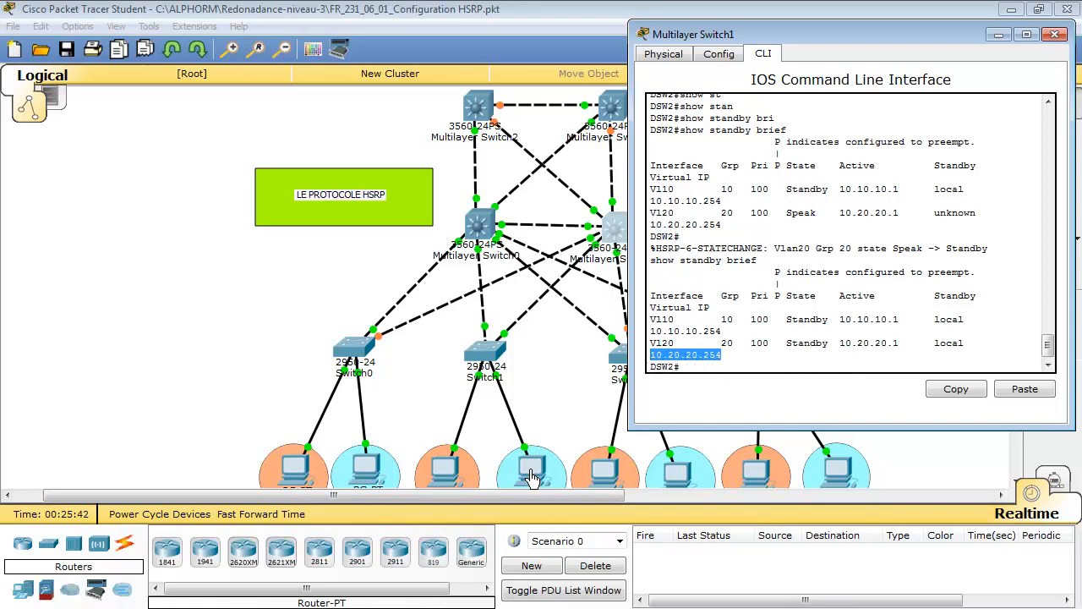
Set the default gateway of Switch0's VLAN 20 PC to 10.20.20.254 in its IP configuration and close the PC
click(365, 467)
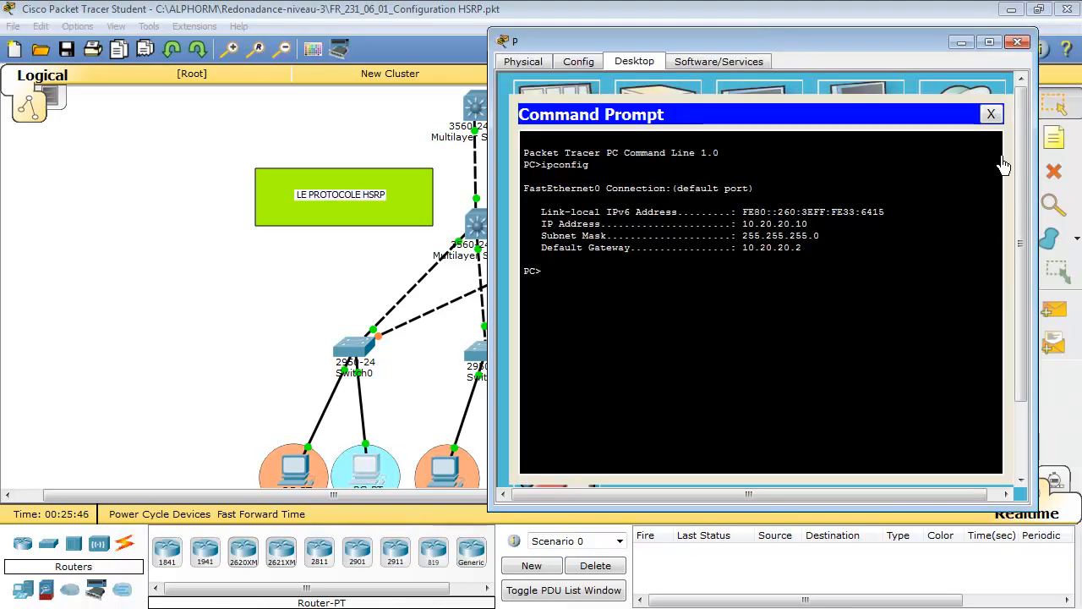
click(991, 113)
click(565, 145)
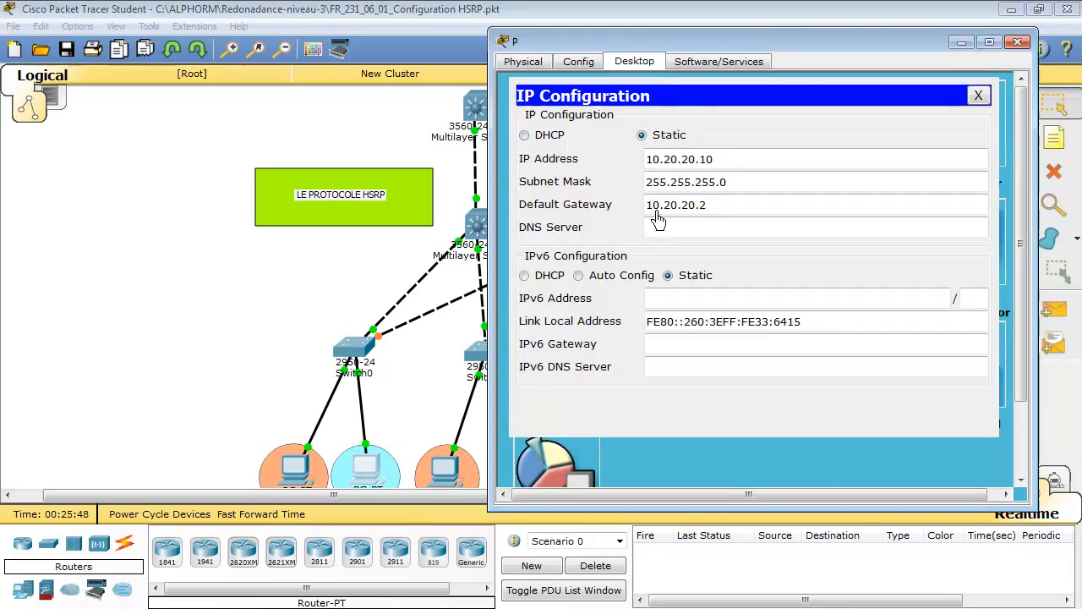
click(708, 204)
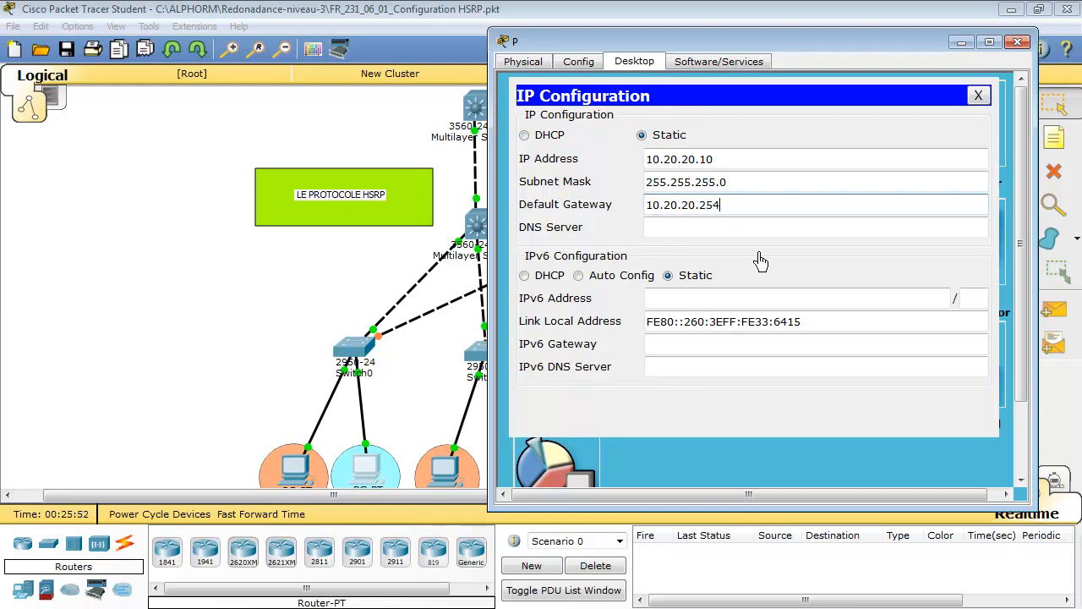
click(978, 95)
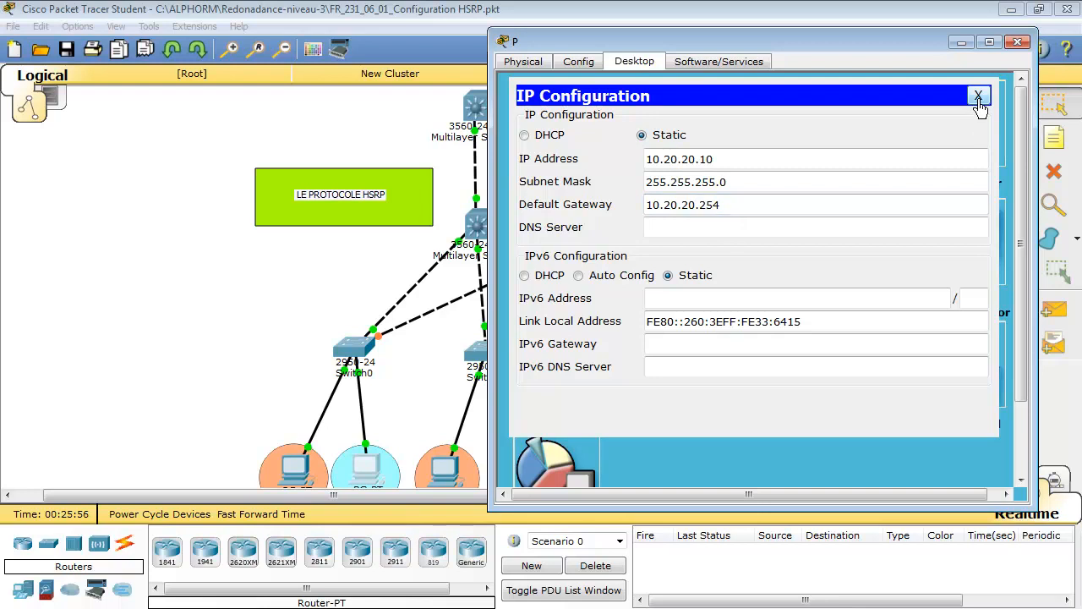
click(1017, 42)
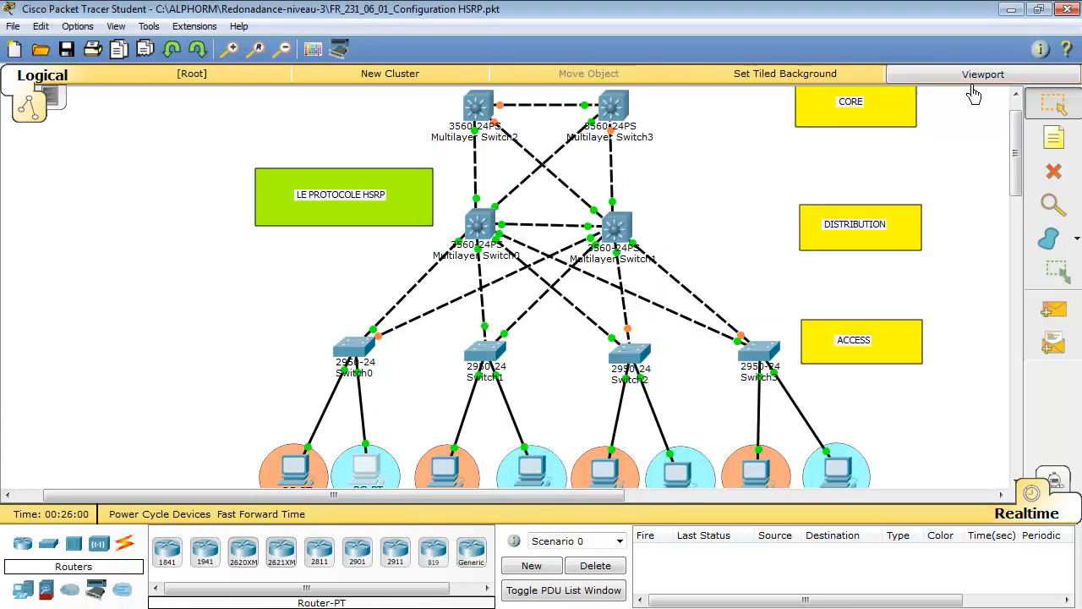
Set the default gateway of PC1, the VLAN 20 PC on Switch1, to 10.20.20.254
click(531, 478)
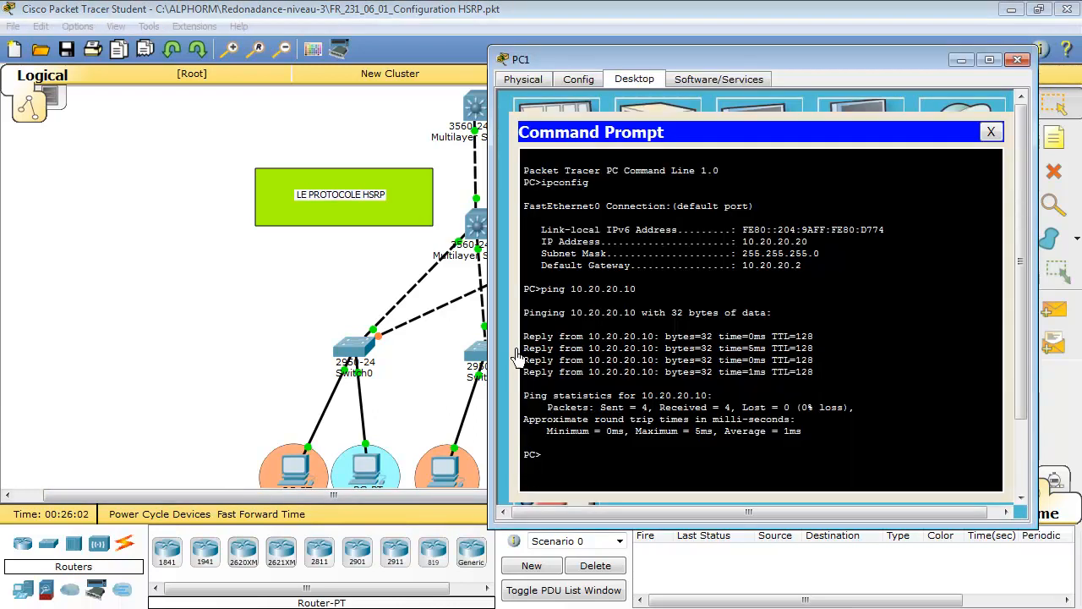
click(991, 132)
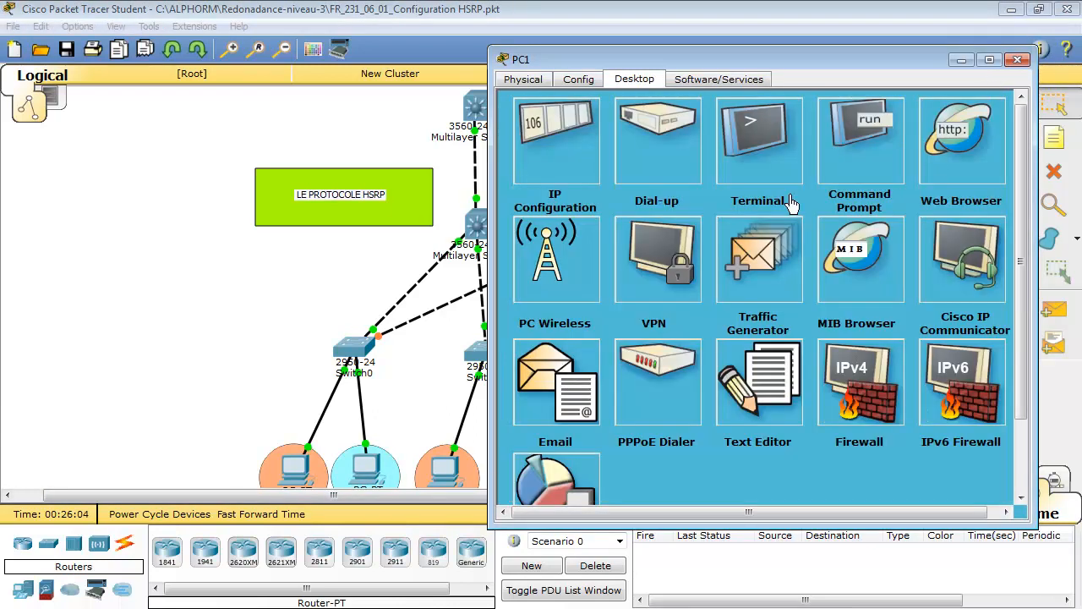
click(543, 153)
click(719, 225)
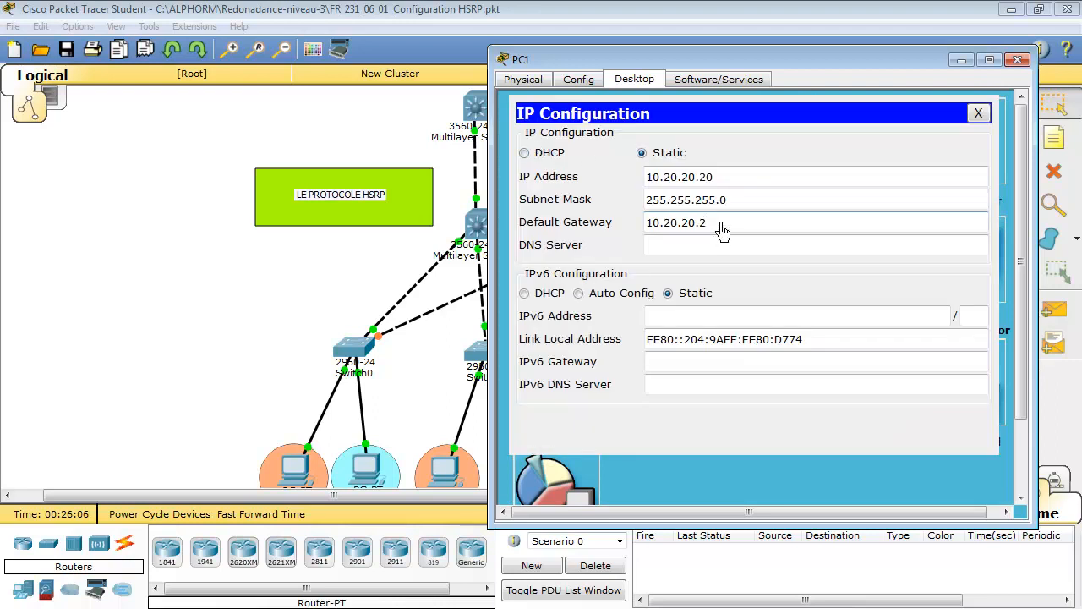
text(54)
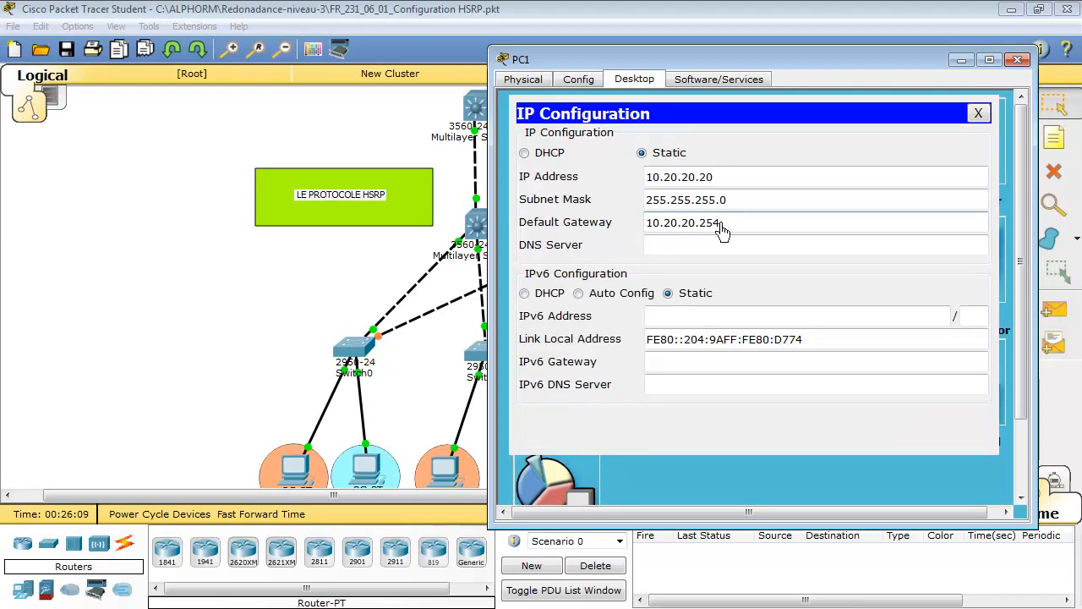
click(979, 114)
Run ipconfig in PC1's command prompt and check the default gateway
click(840, 166)
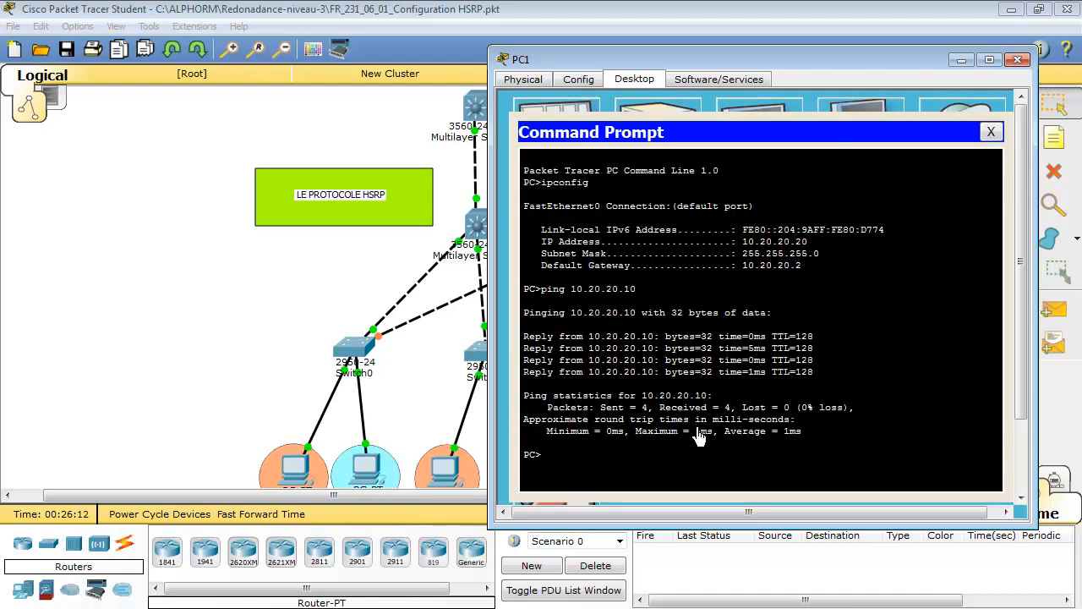
text(ipconfig)
key(Return)
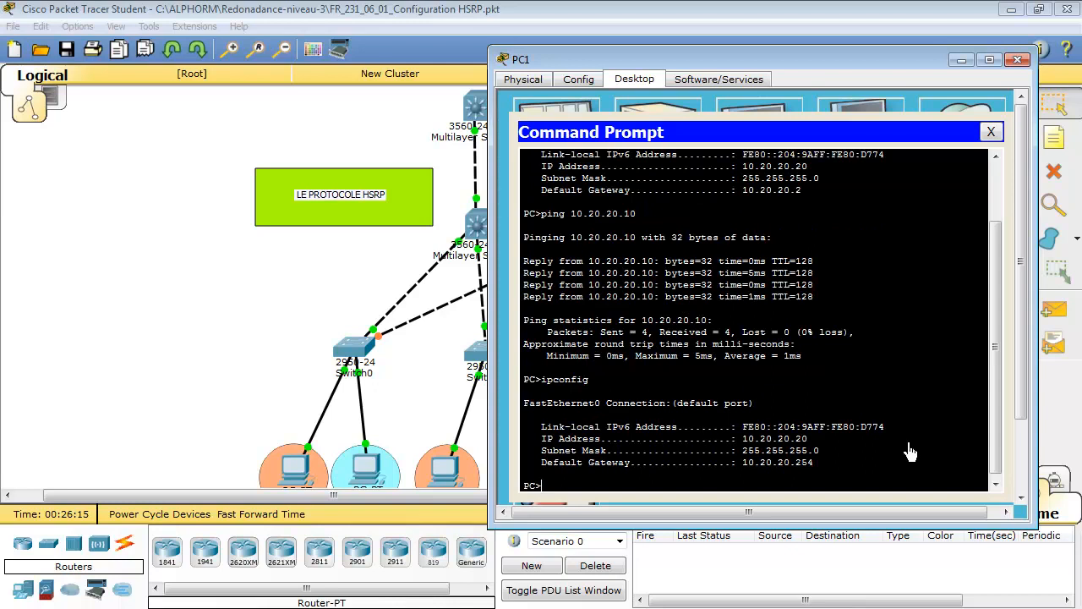
drag(797, 467, 811, 466)
click(714, 468)
Ping 10.20.20.10 from PC1 and return to the network topology
click(575, 492)
key(Up)
key(Up)
key(Return)
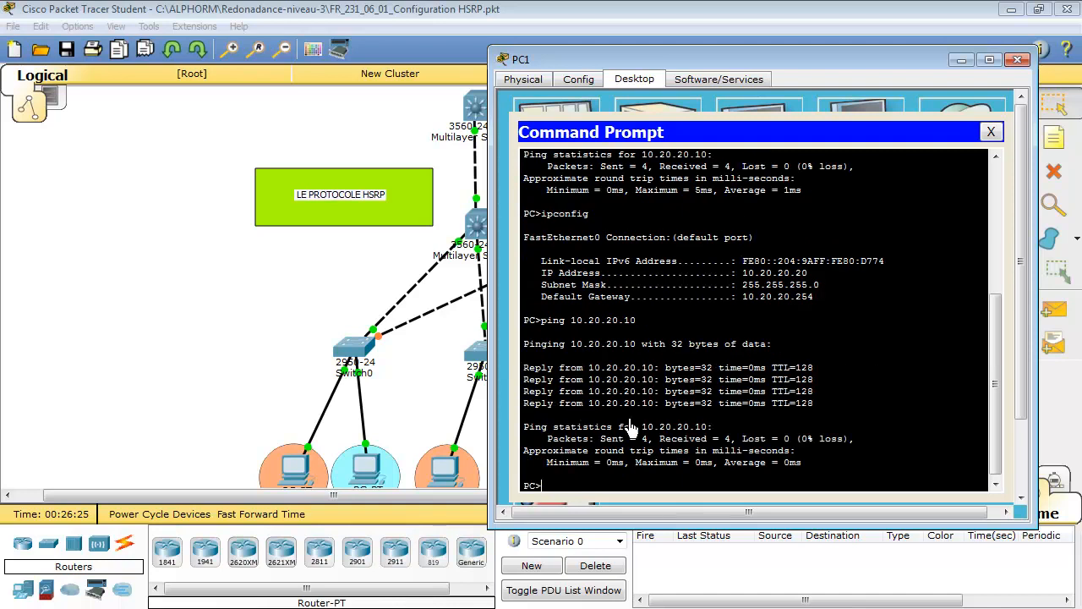
click(420, 404)
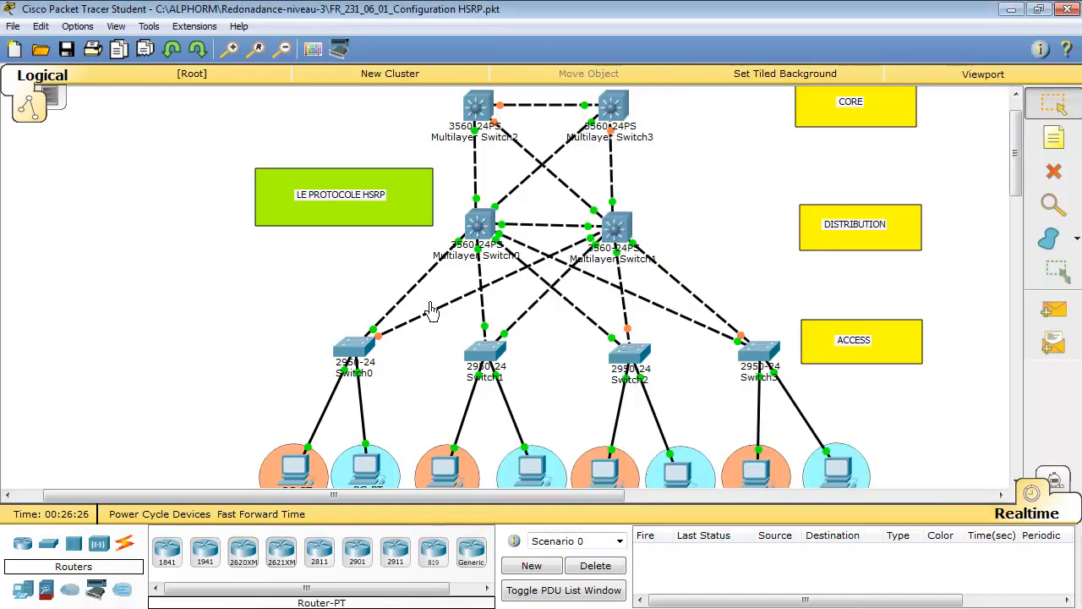
Open DSW1's command line and display its HSRP summary with show standby brief
click(478, 228)
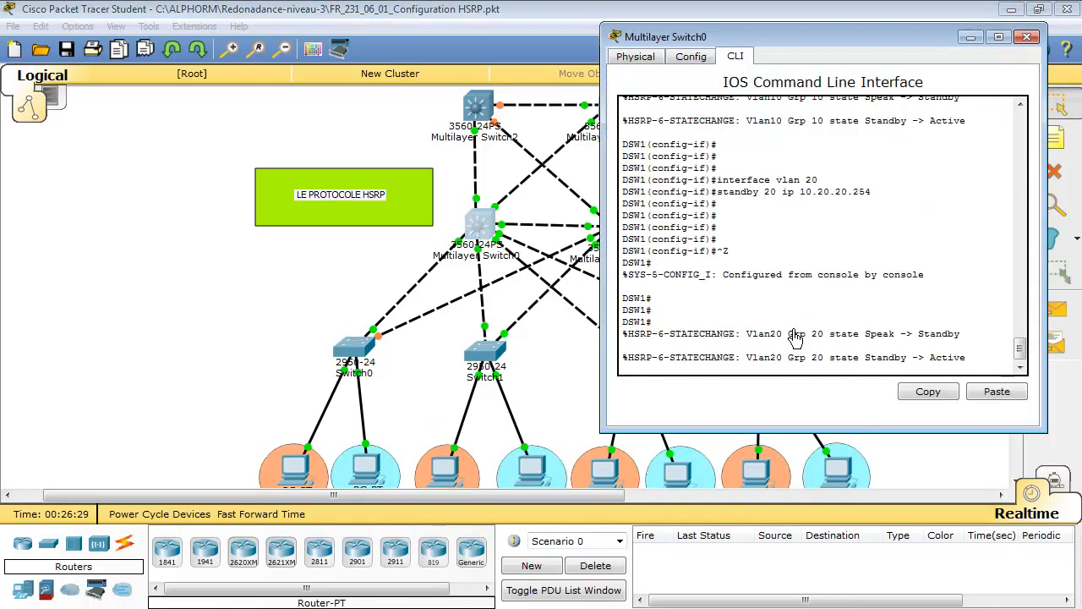
key(Return)
key(Return)
key(Return)
key(Return)
key(Return)
key(Return)
text(s)
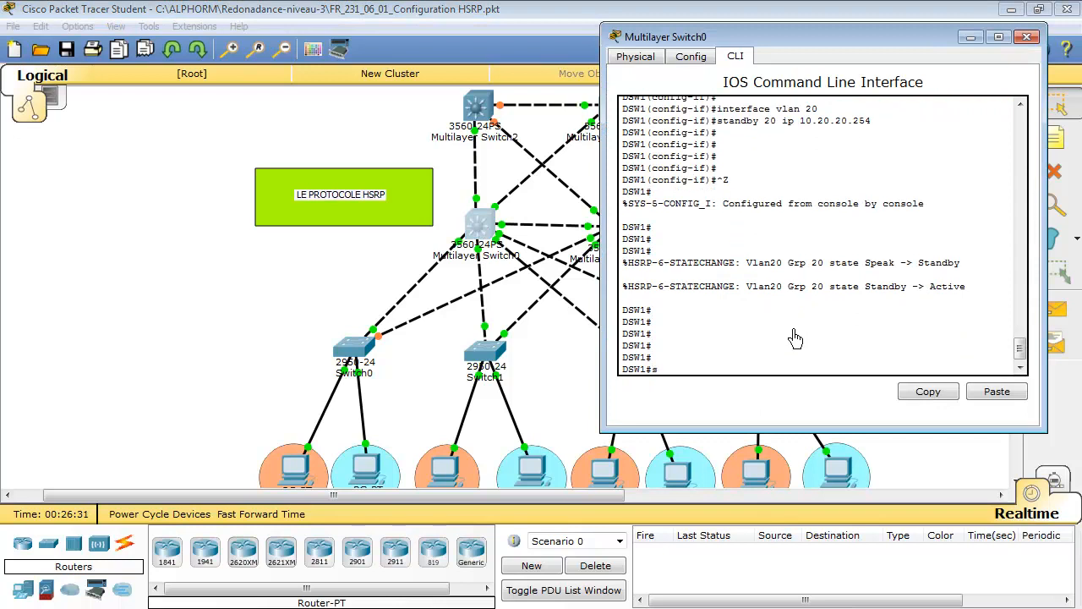
text(h)
key(Tab)
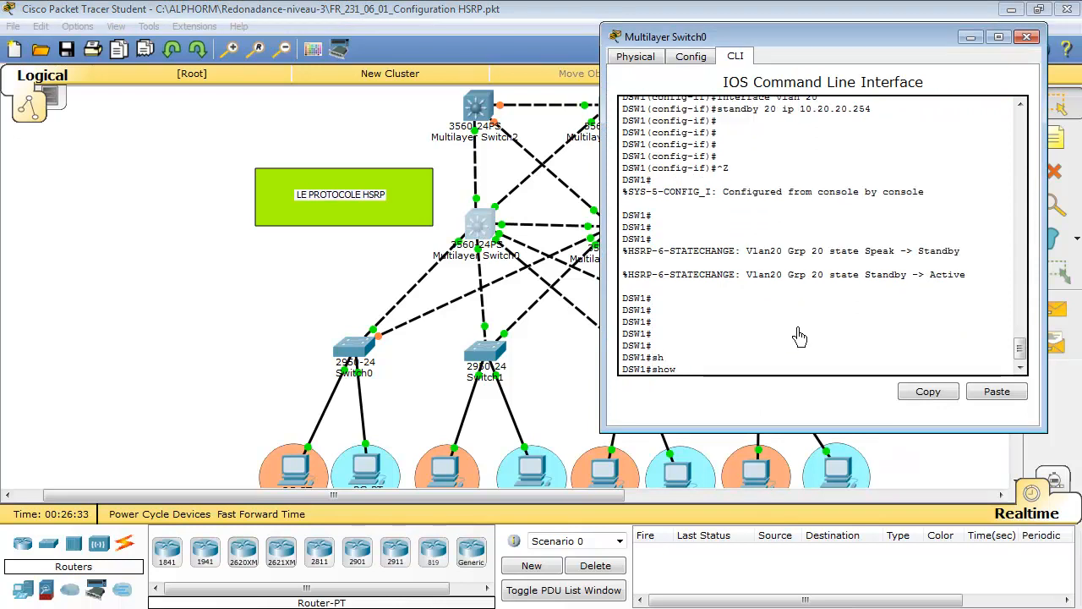
text(st)
key(Tab)
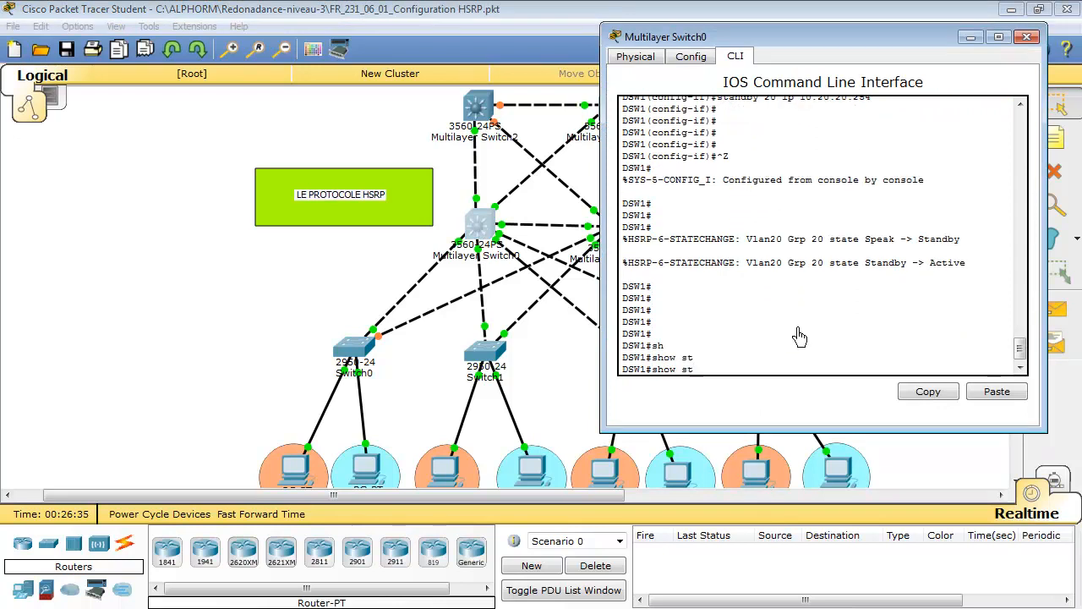
text(an)
key(Tab)
text(briu)
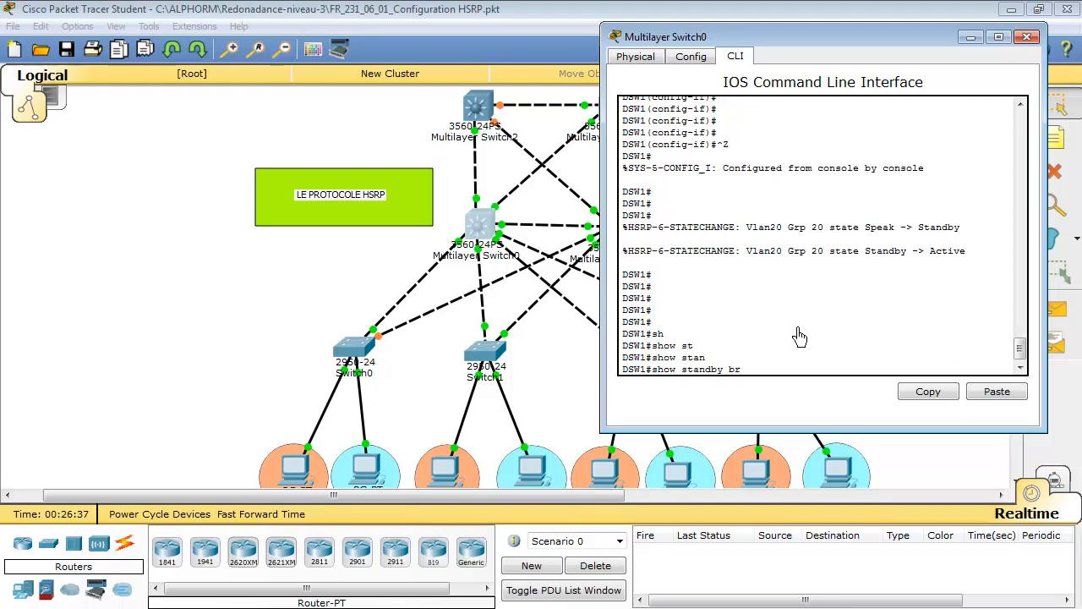
key(Tab)
key(BackSpace)
key(Tab)
key(Return)
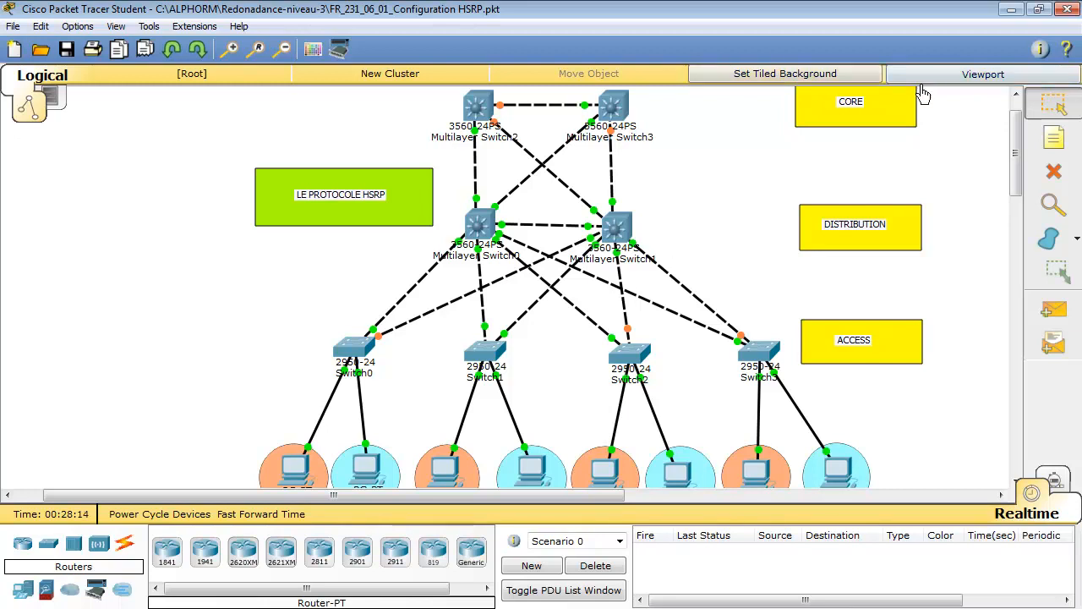
click(1011, 10)
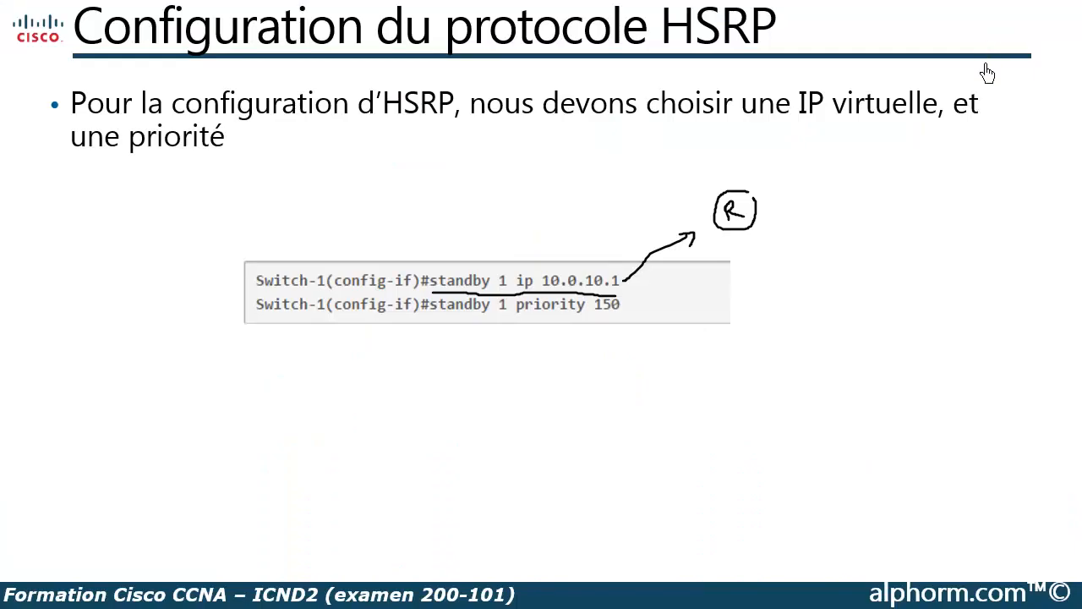
scroll(611, 367, up, 2)
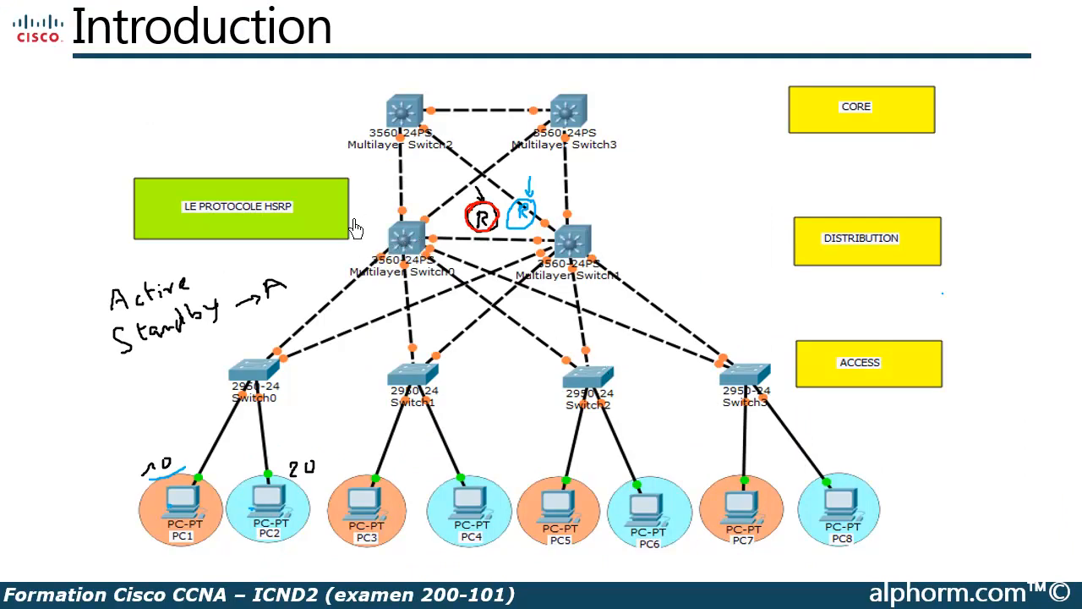
mouse_move(97, 597)
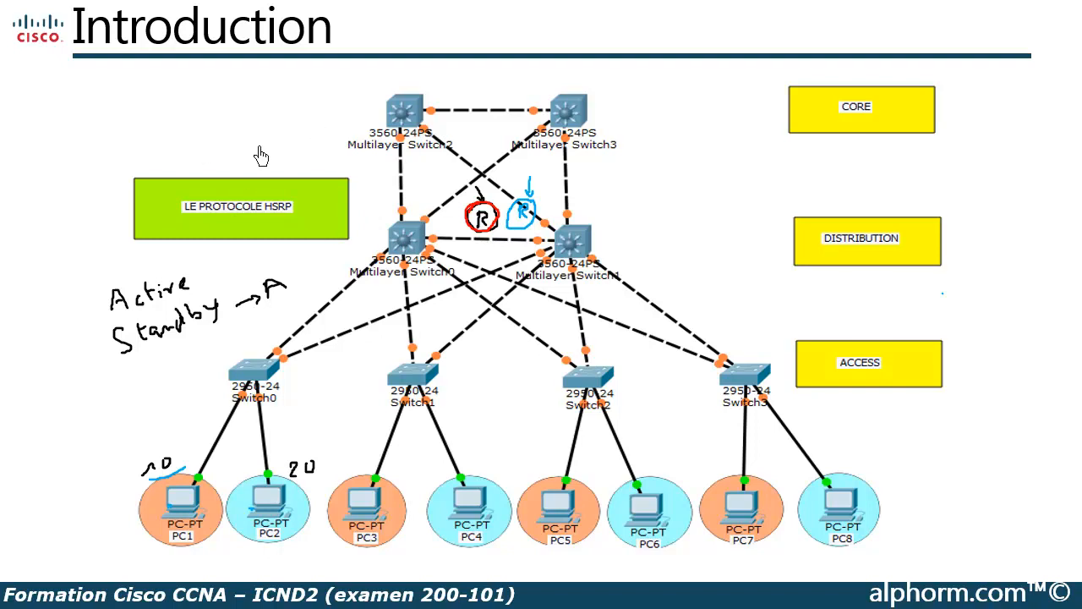